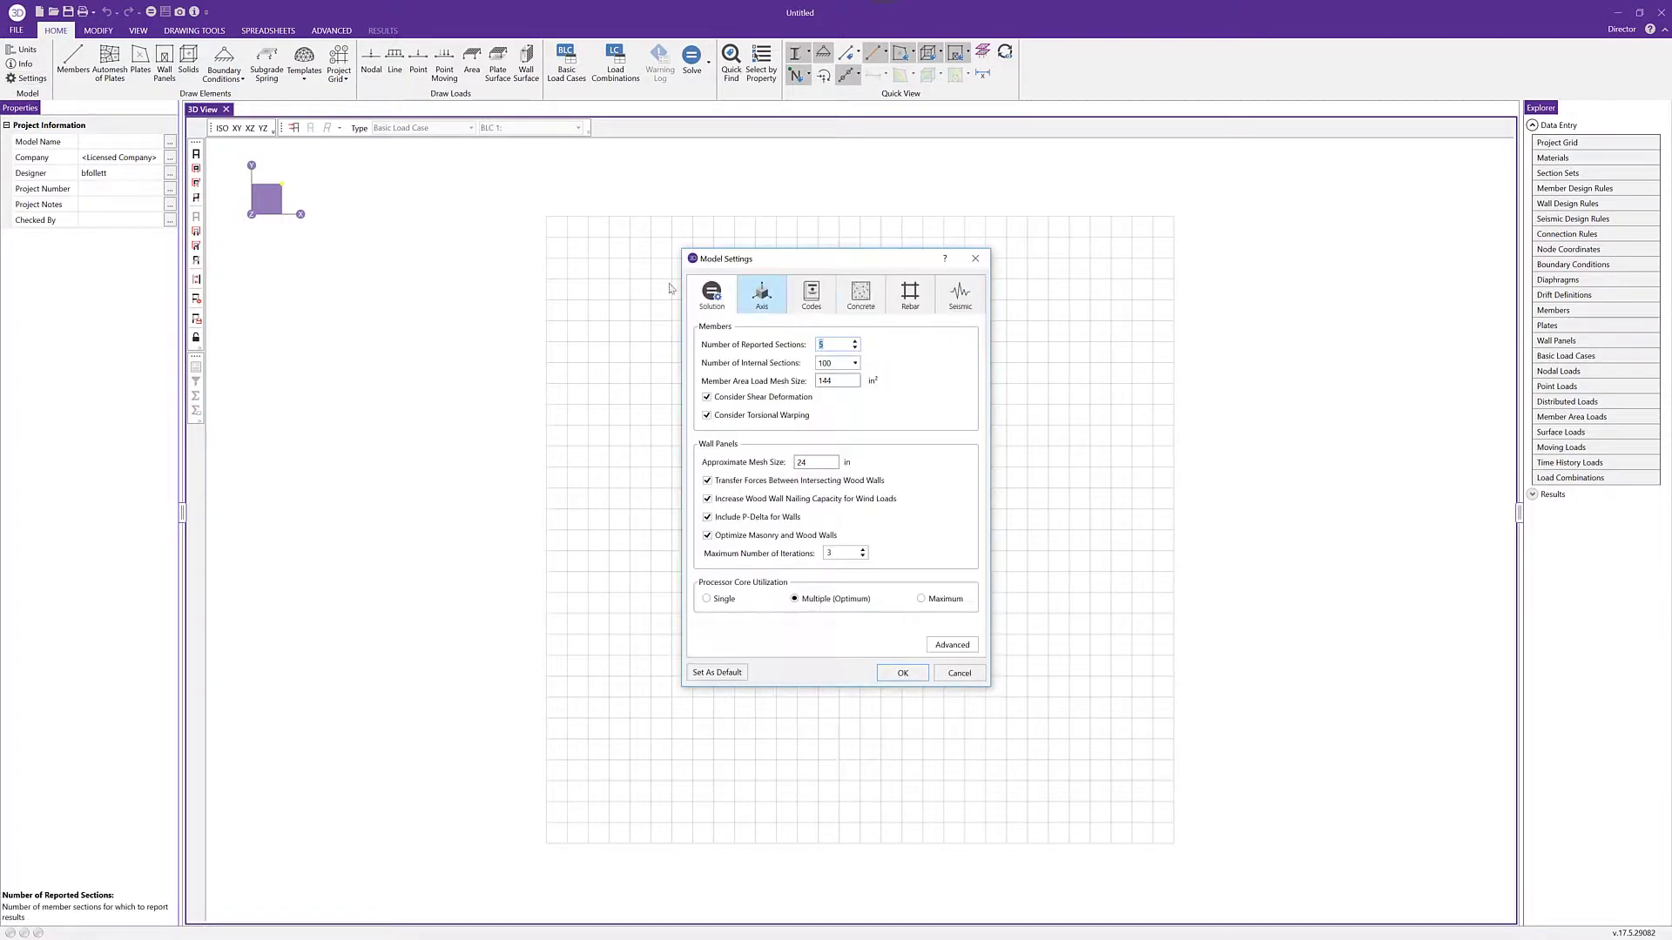
- Choose AWC NDS-18: ASD as the wood design code in the model settings and accept them
click(810, 294)
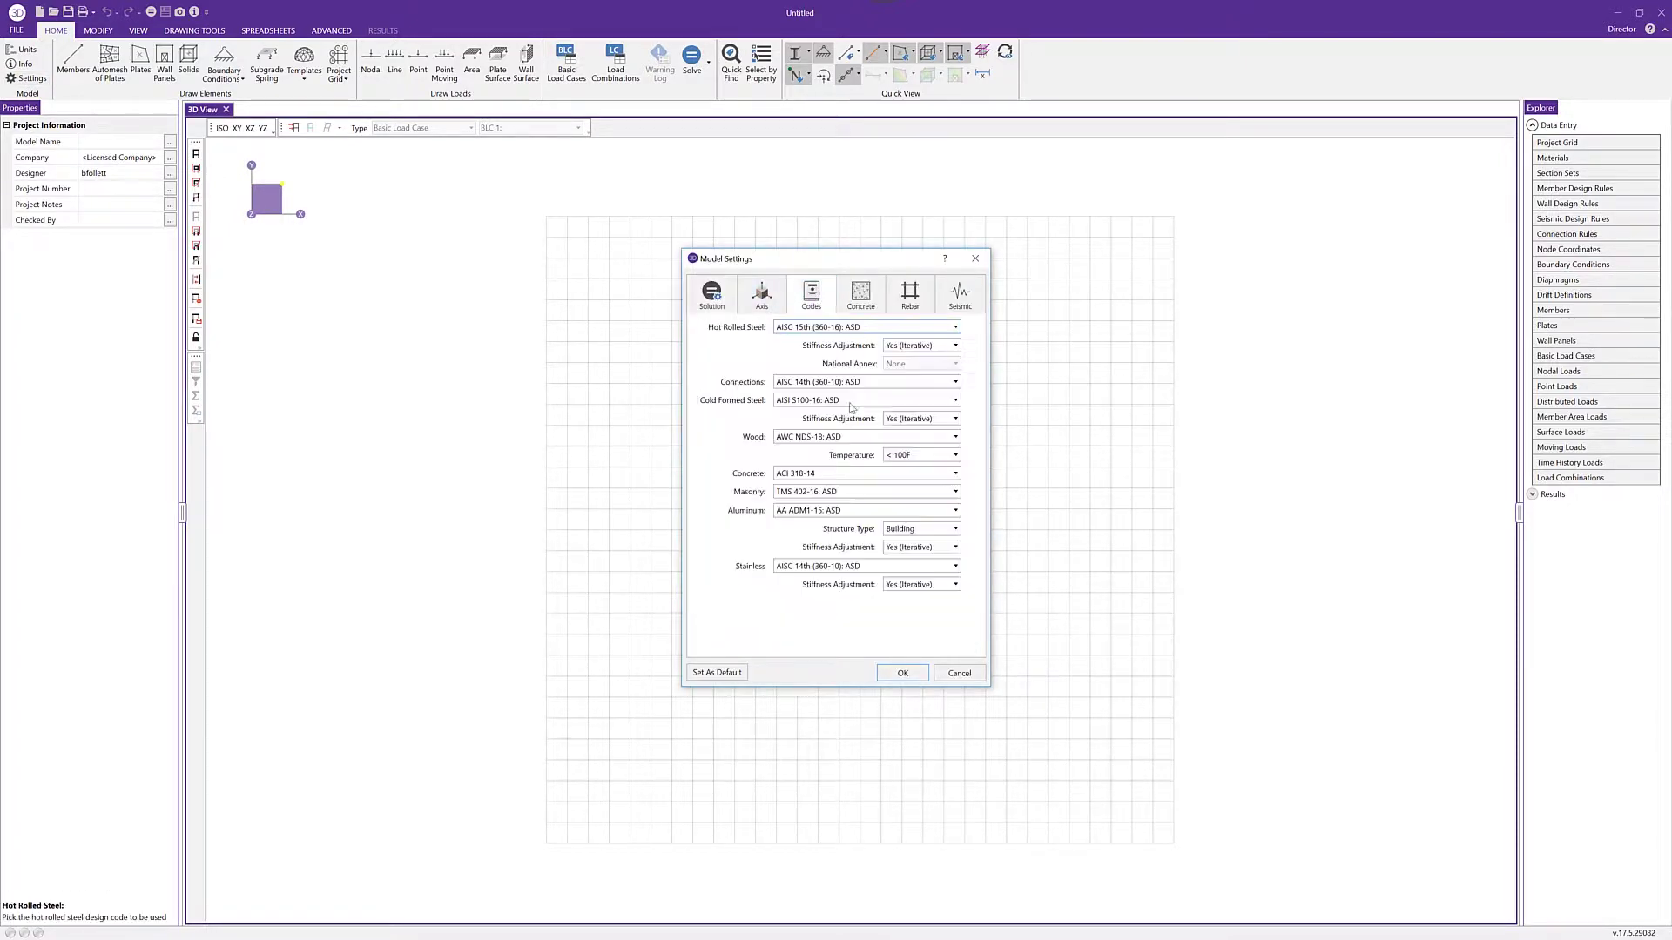
click(875, 437)
click(877, 440)
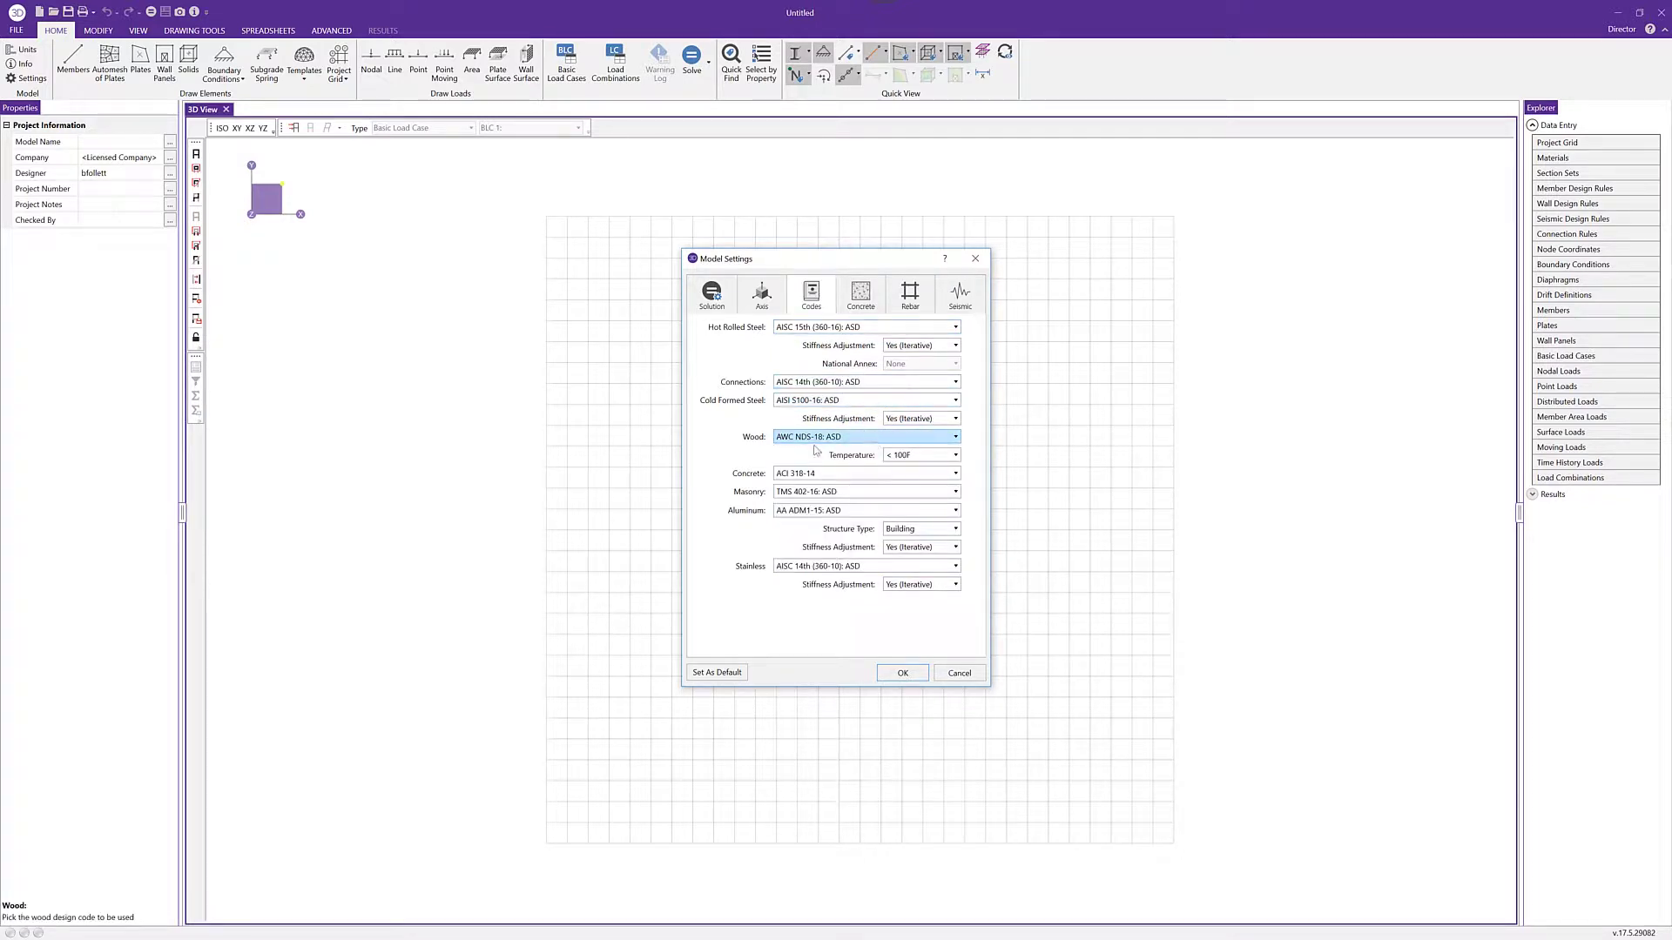
click(851, 438)
click(851, 438)
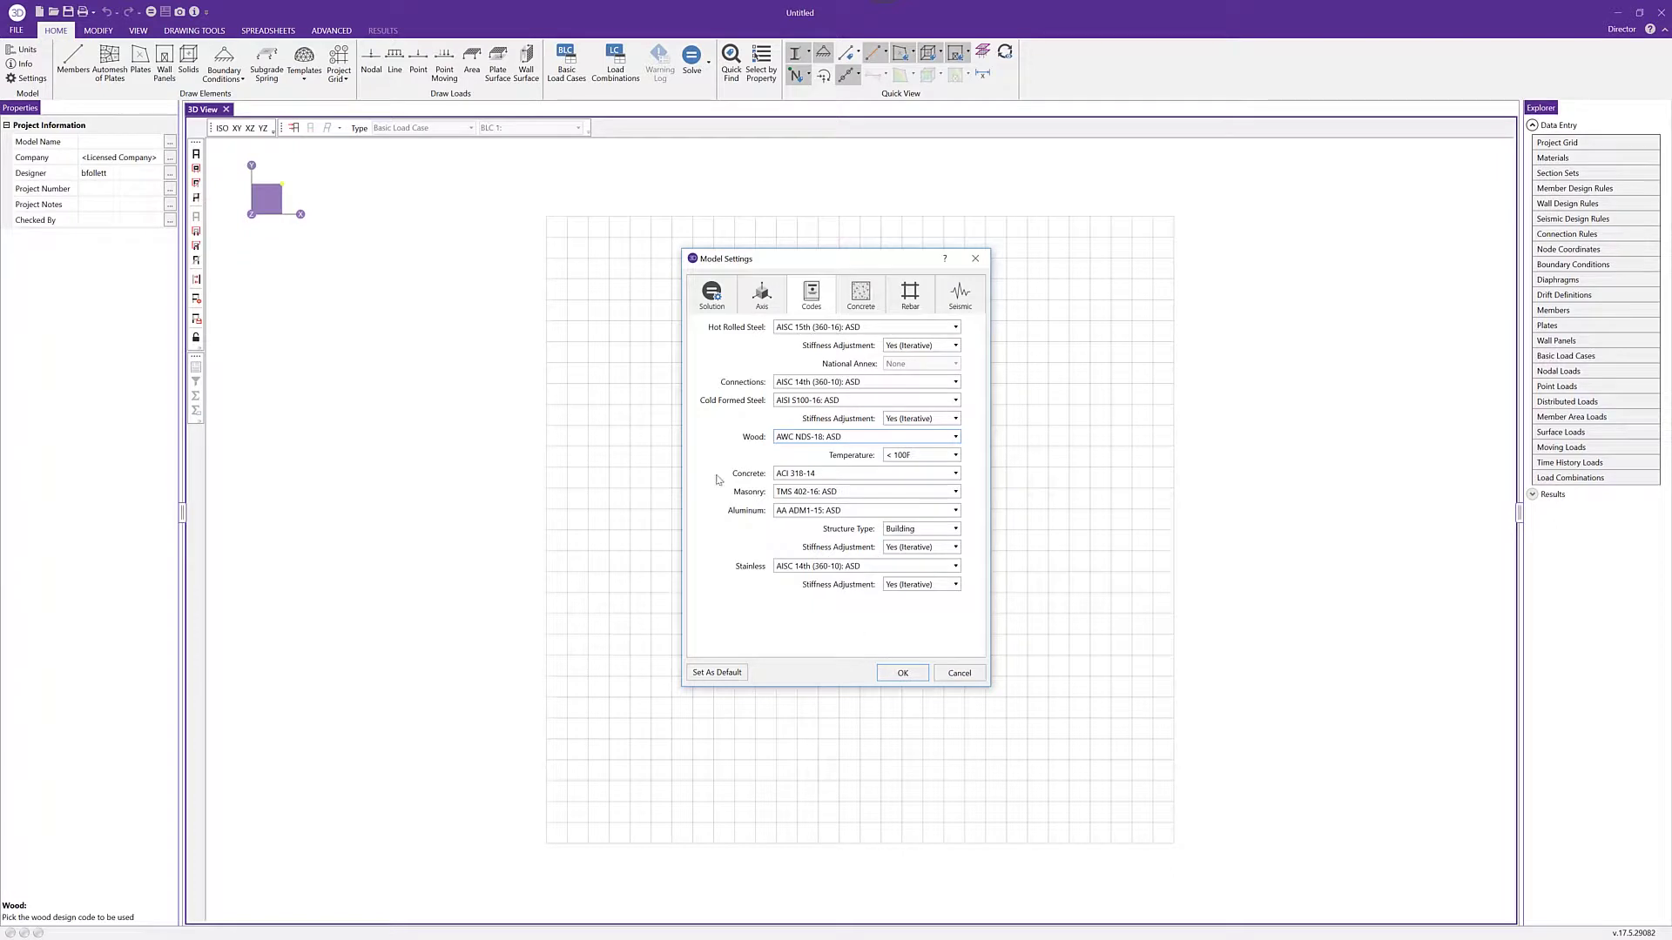
click(900, 674)
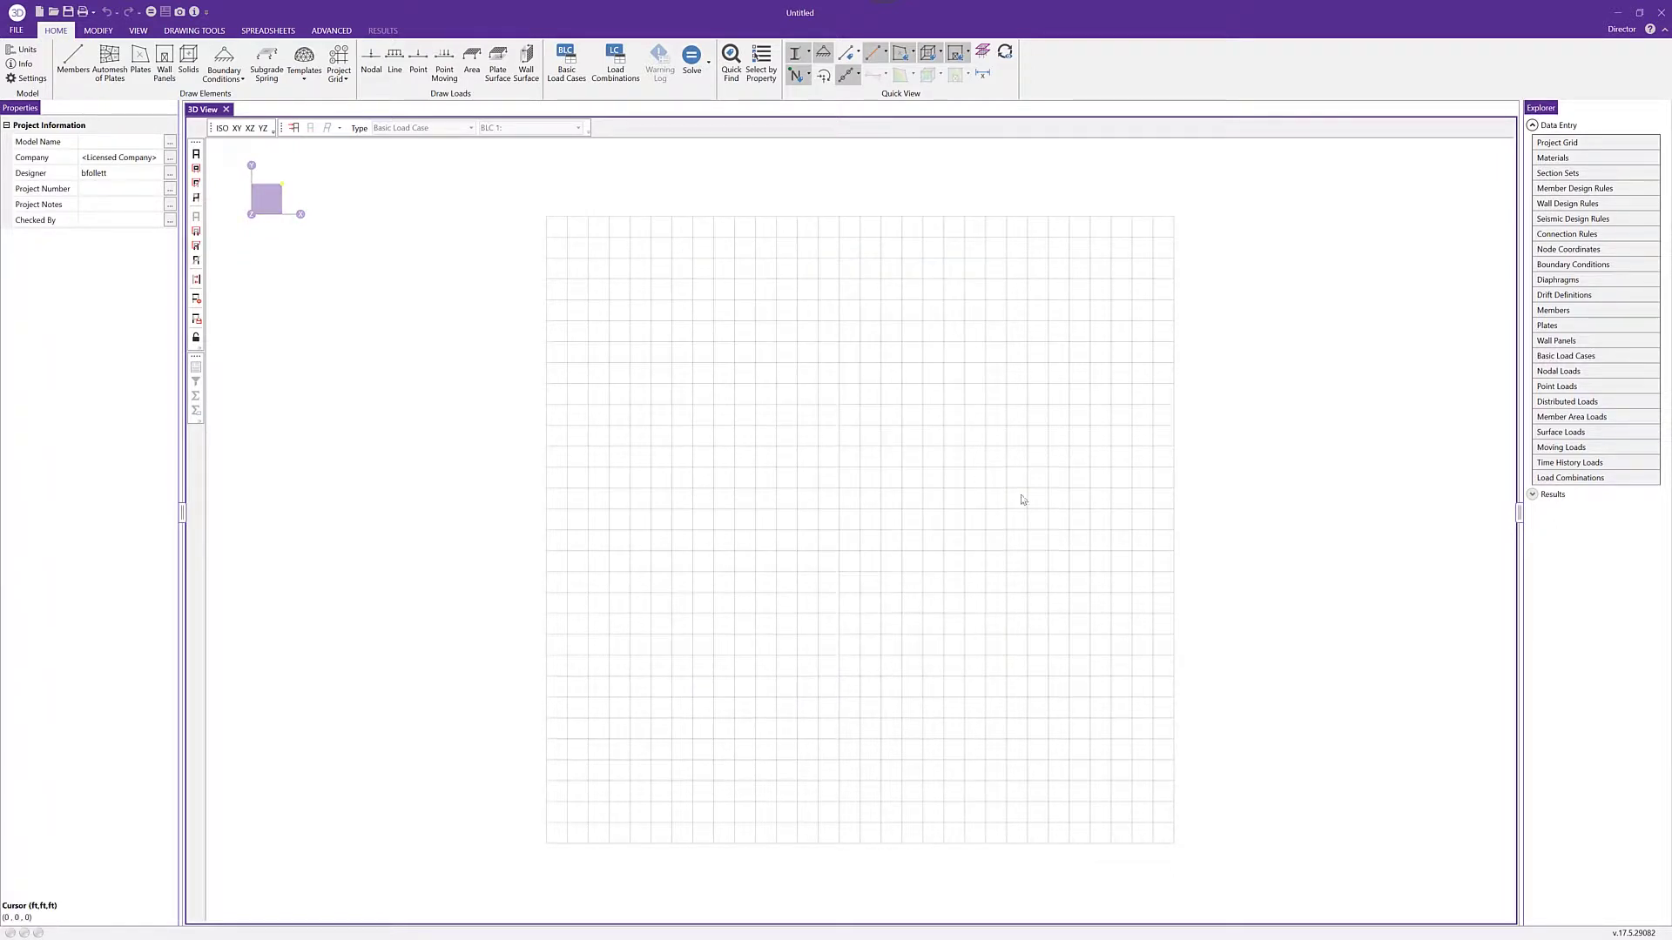
- Examine the complete list of available wood material properties, enlarging the spreadsheet, and close it
click(1578, 159)
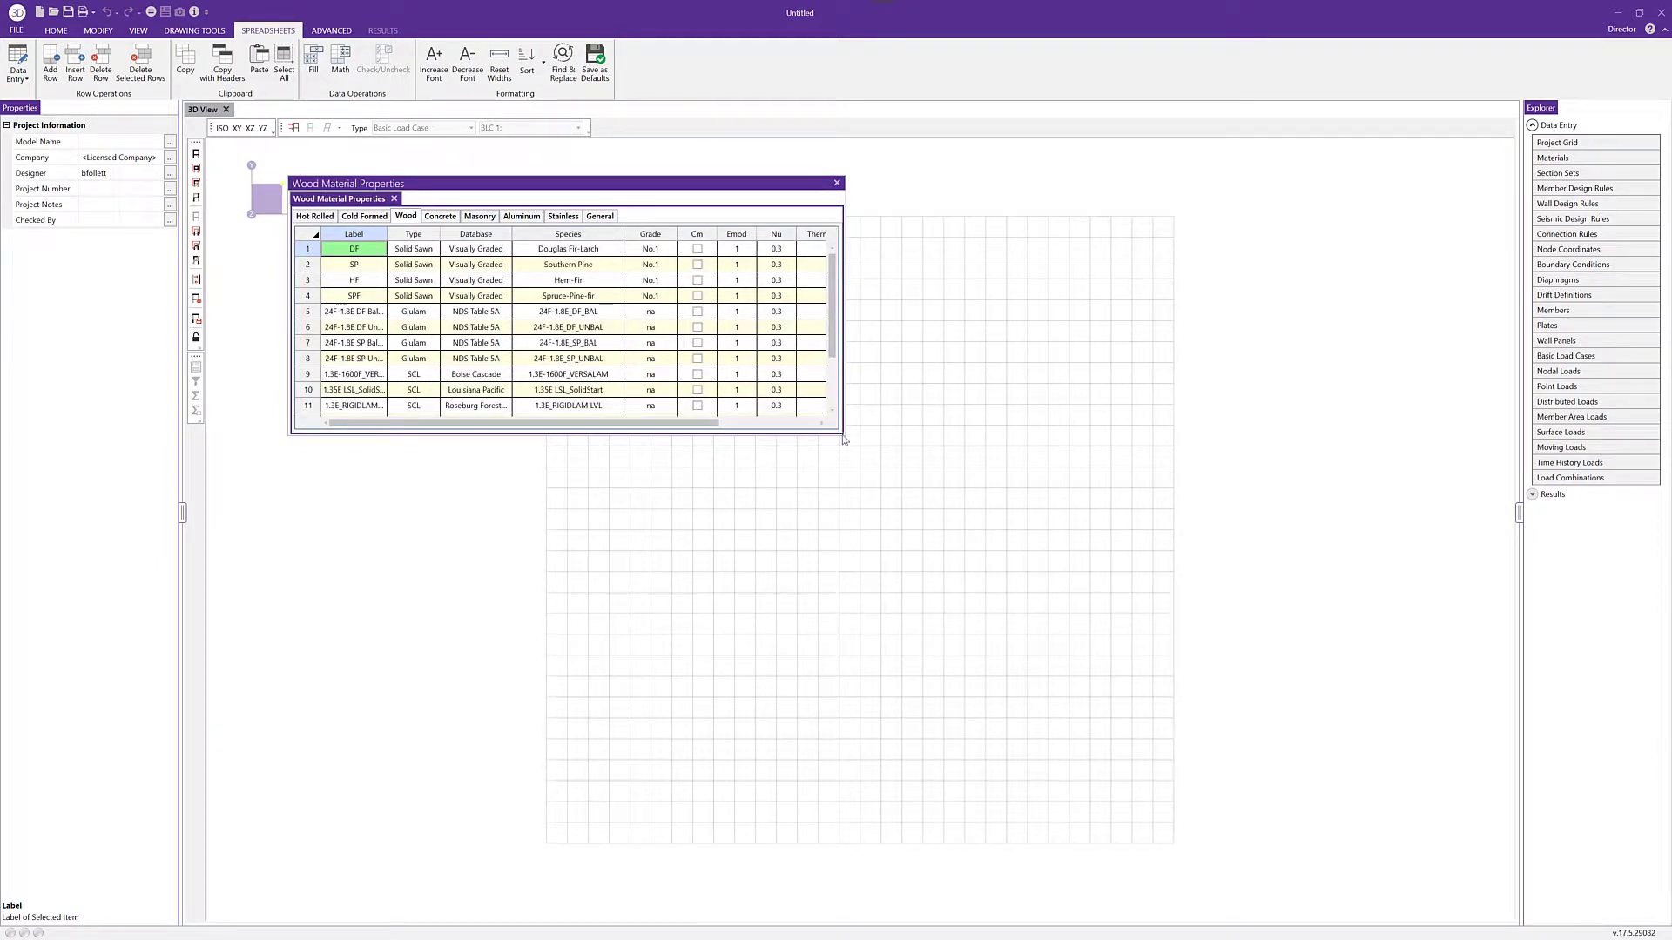
drag(844, 442, 934, 544)
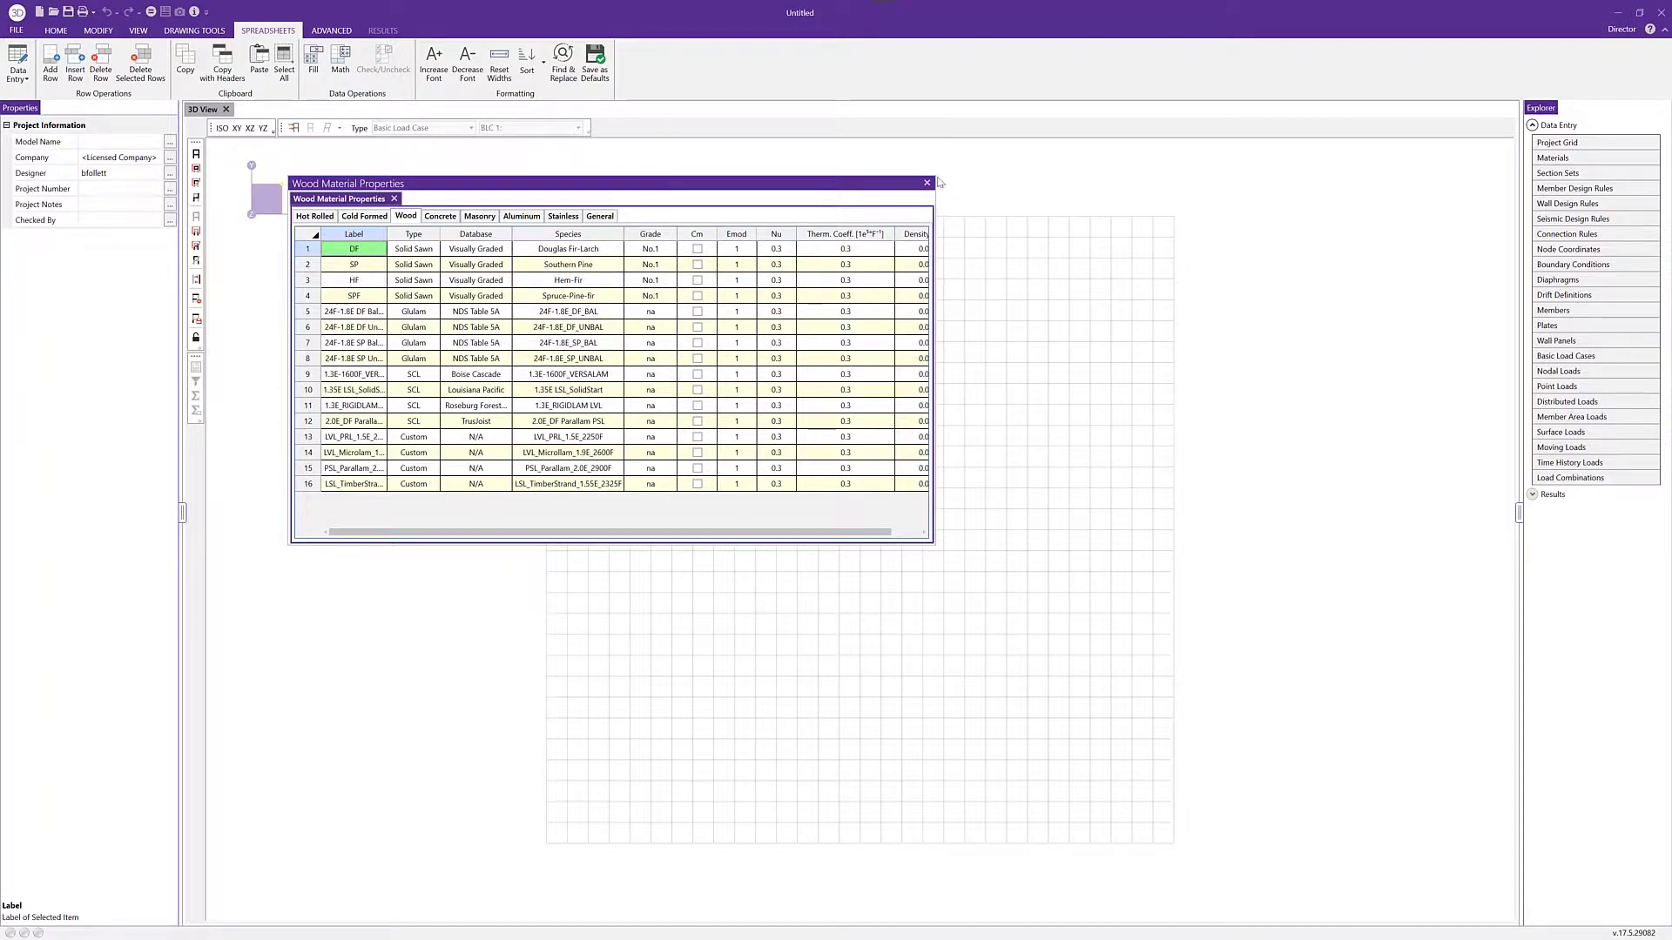
key(Escape)
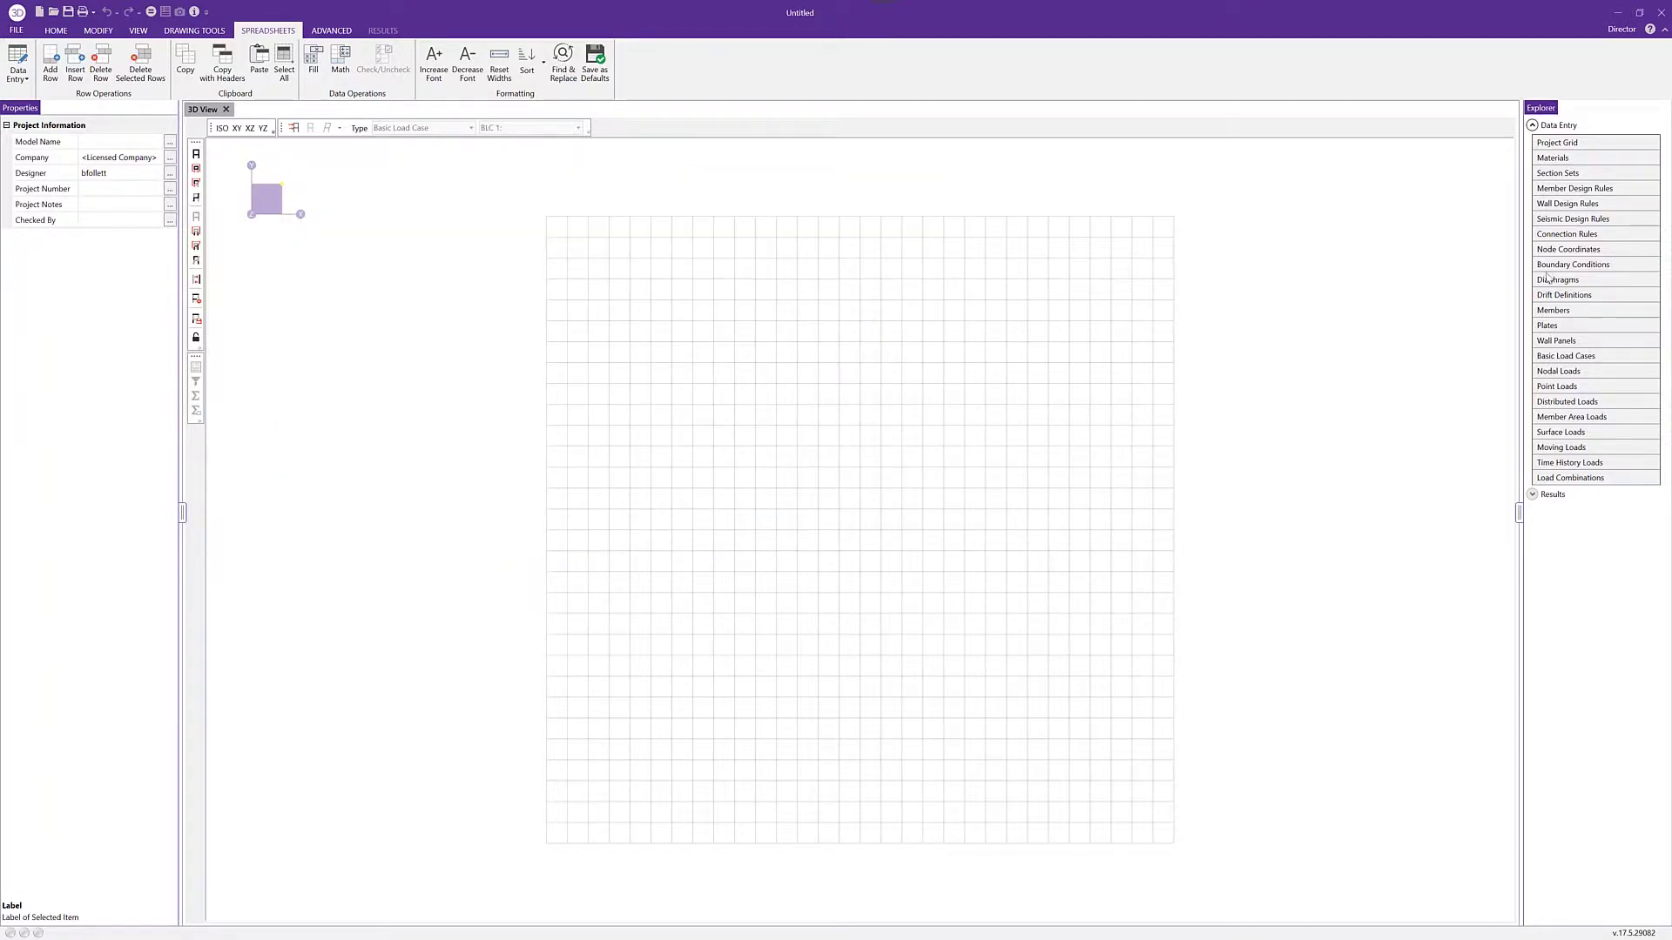
- Rename the existing wood section set as Chord
click(1590, 174)
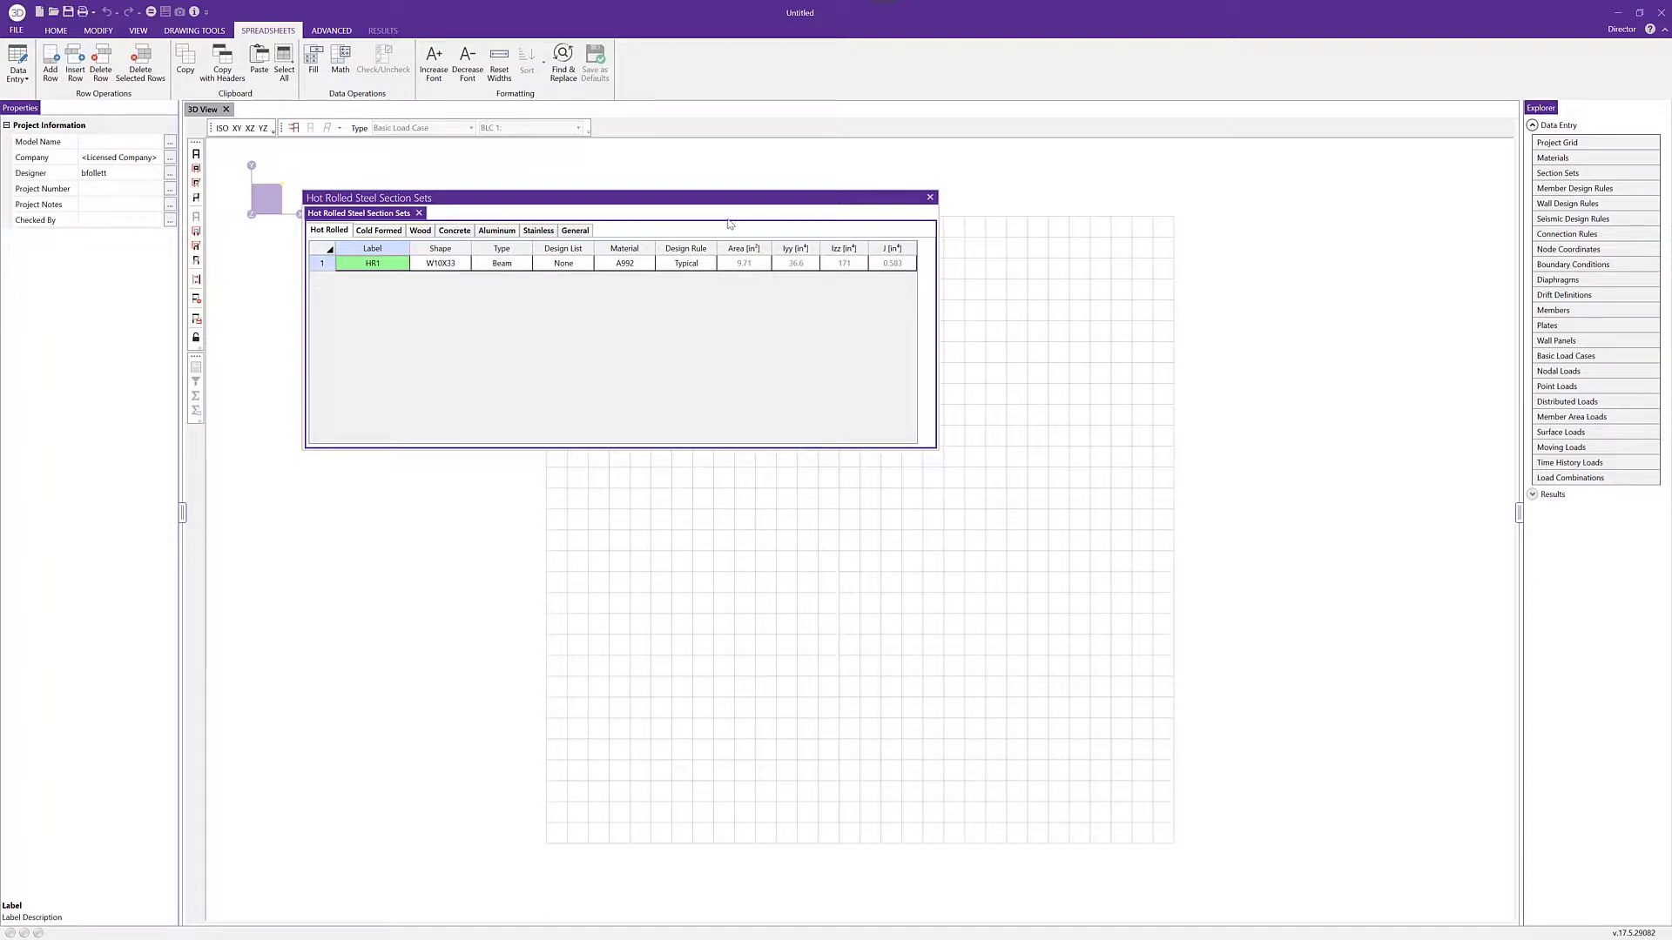
click(420, 230)
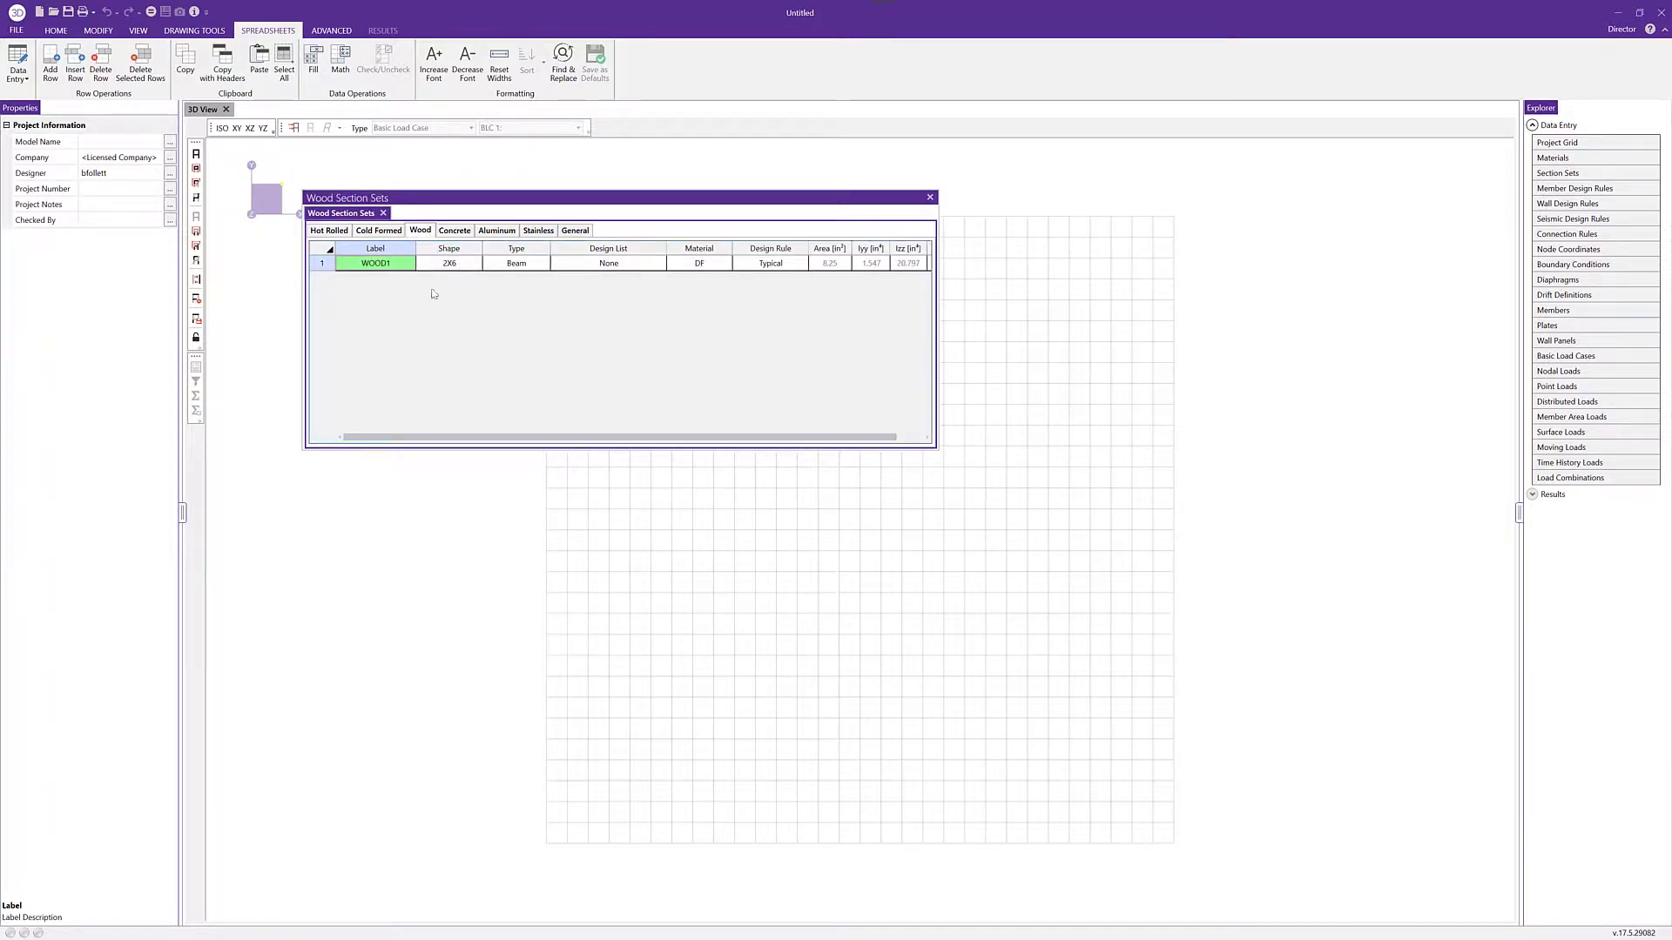
double_click(404, 267)
text(Chord)
key(Tab)
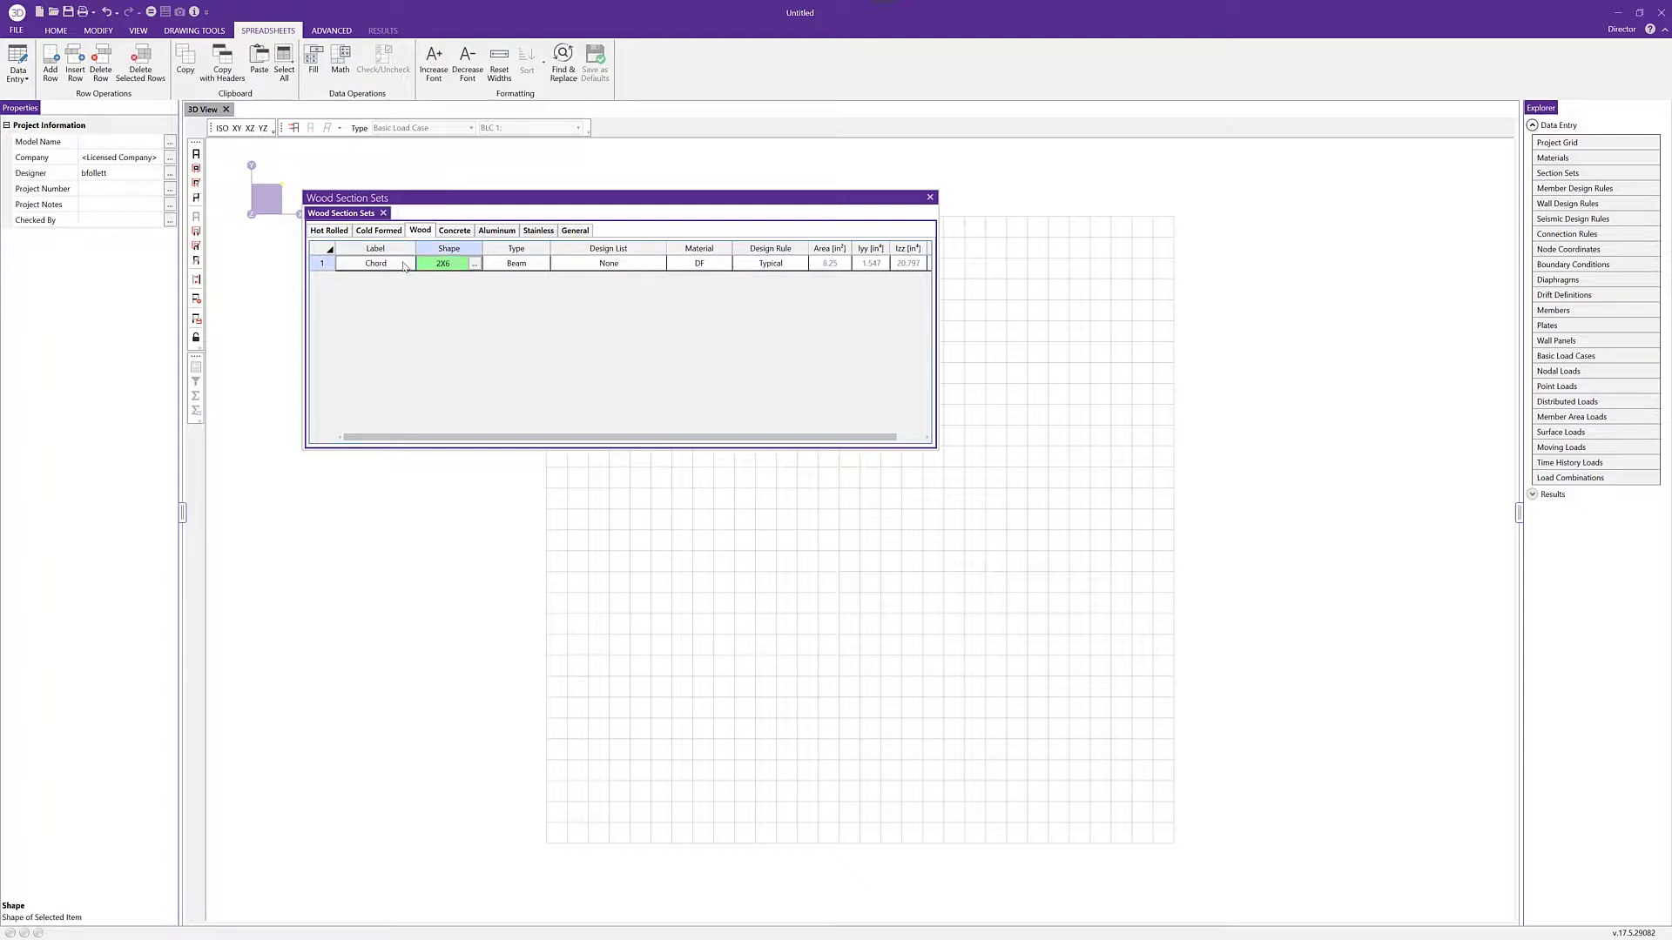
- Set the Chord section's shape to a two-ply 2X8 from the NDS Wood Shapes database
click(475, 266)
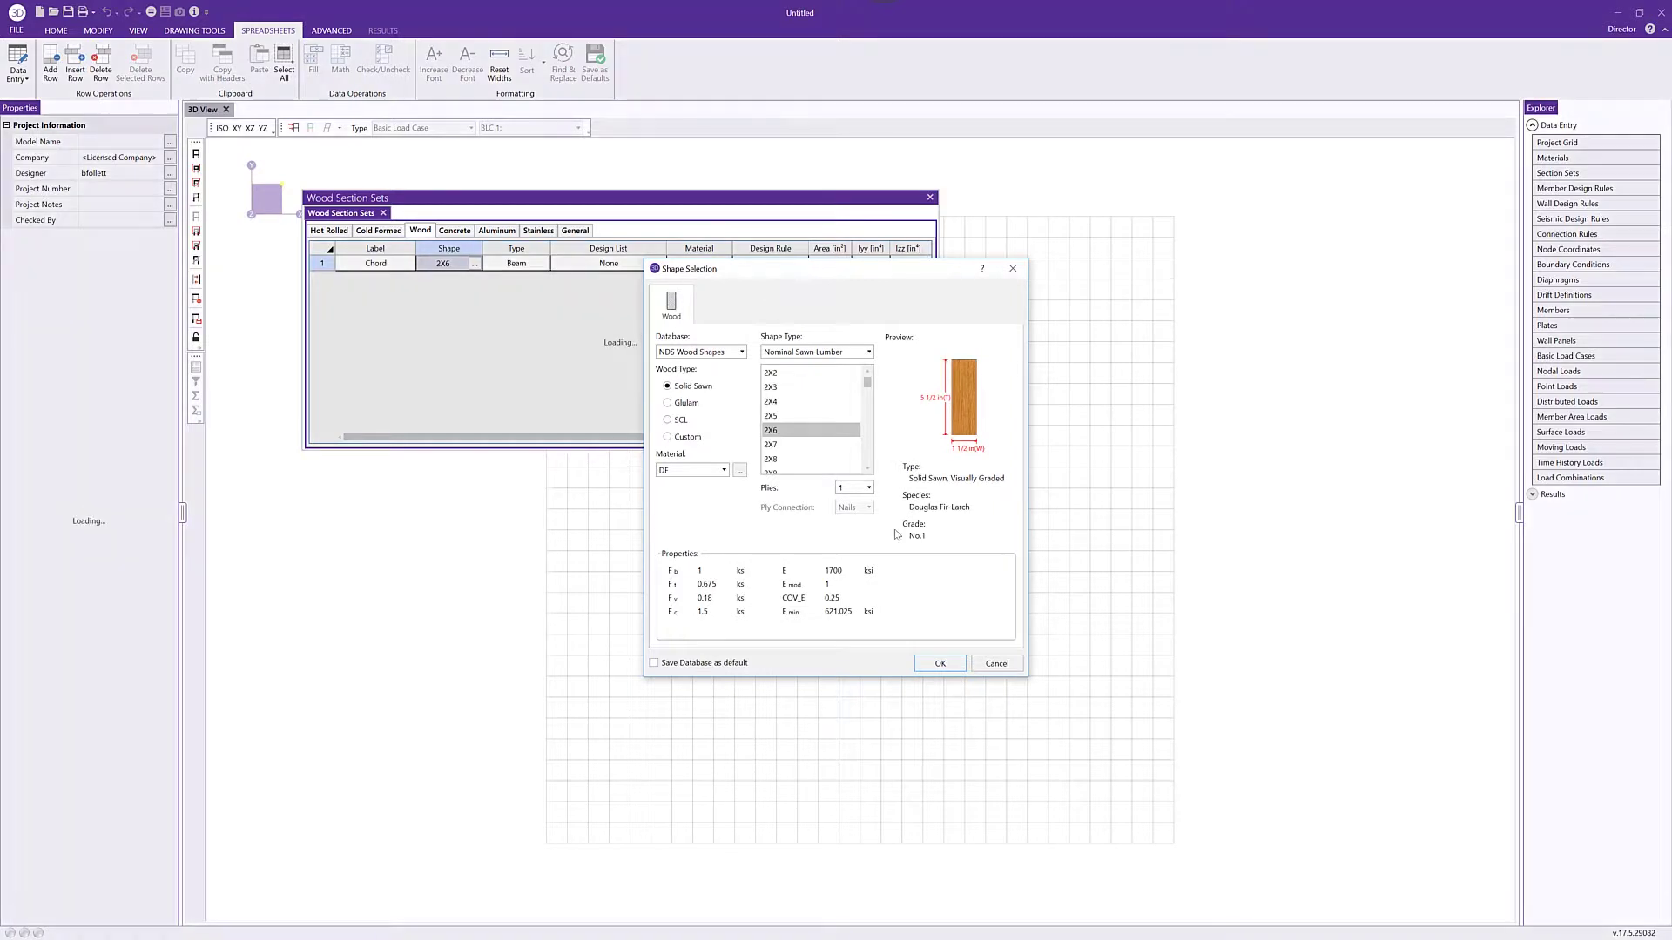
click(832, 461)
click(868, 490)
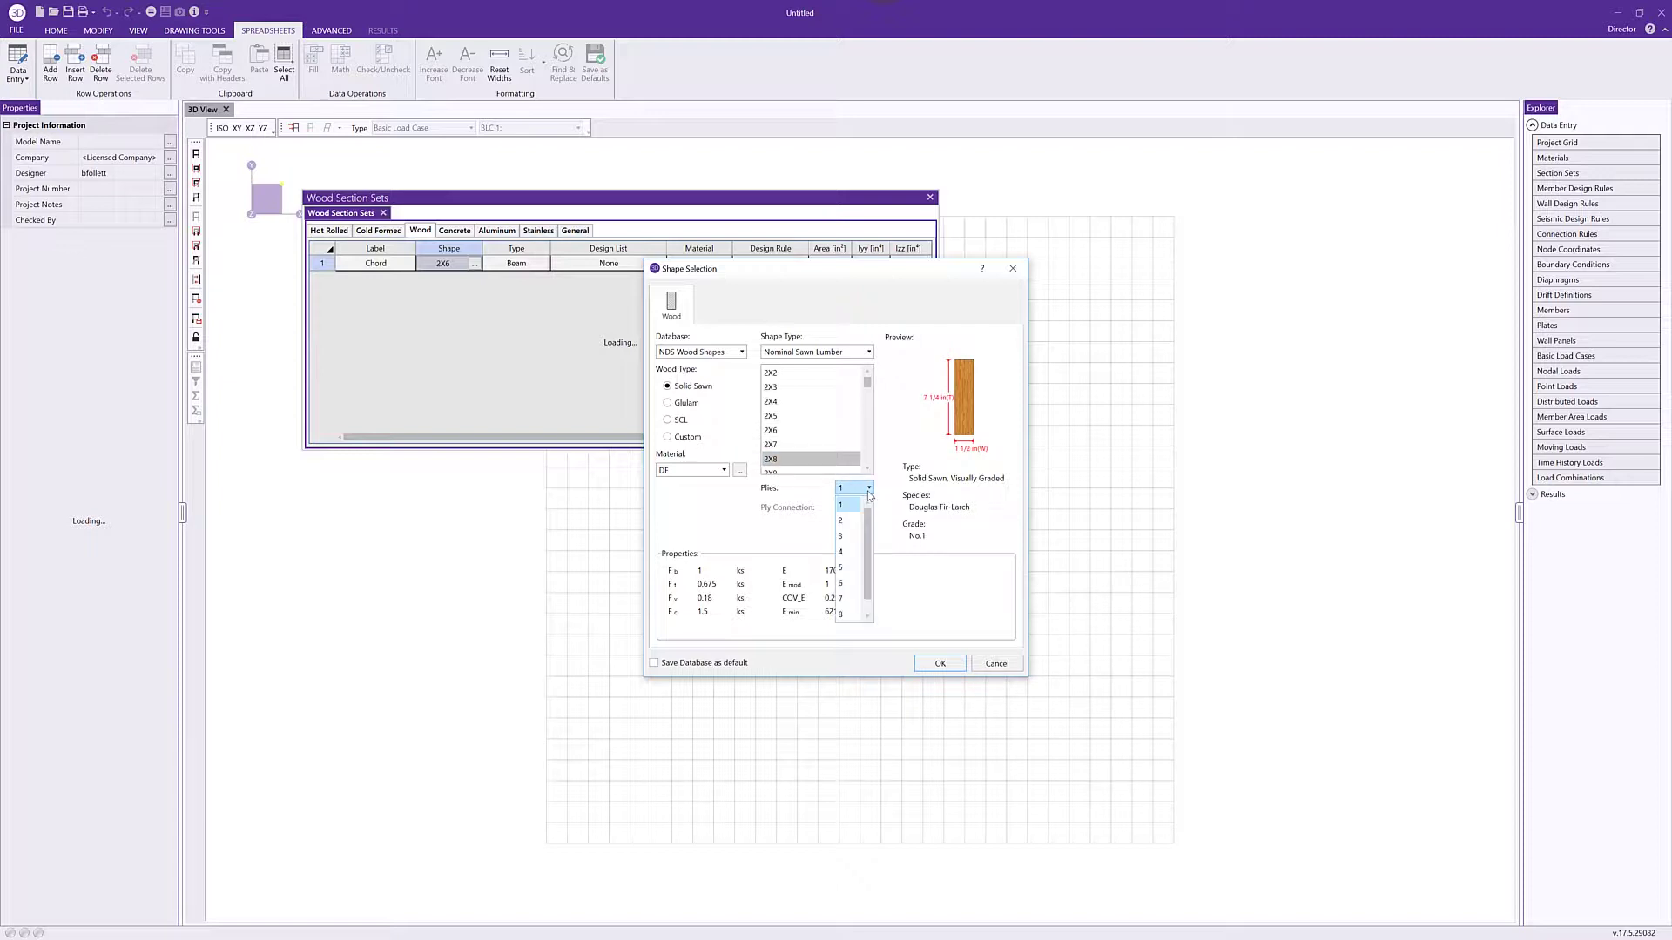
click(847, 520)
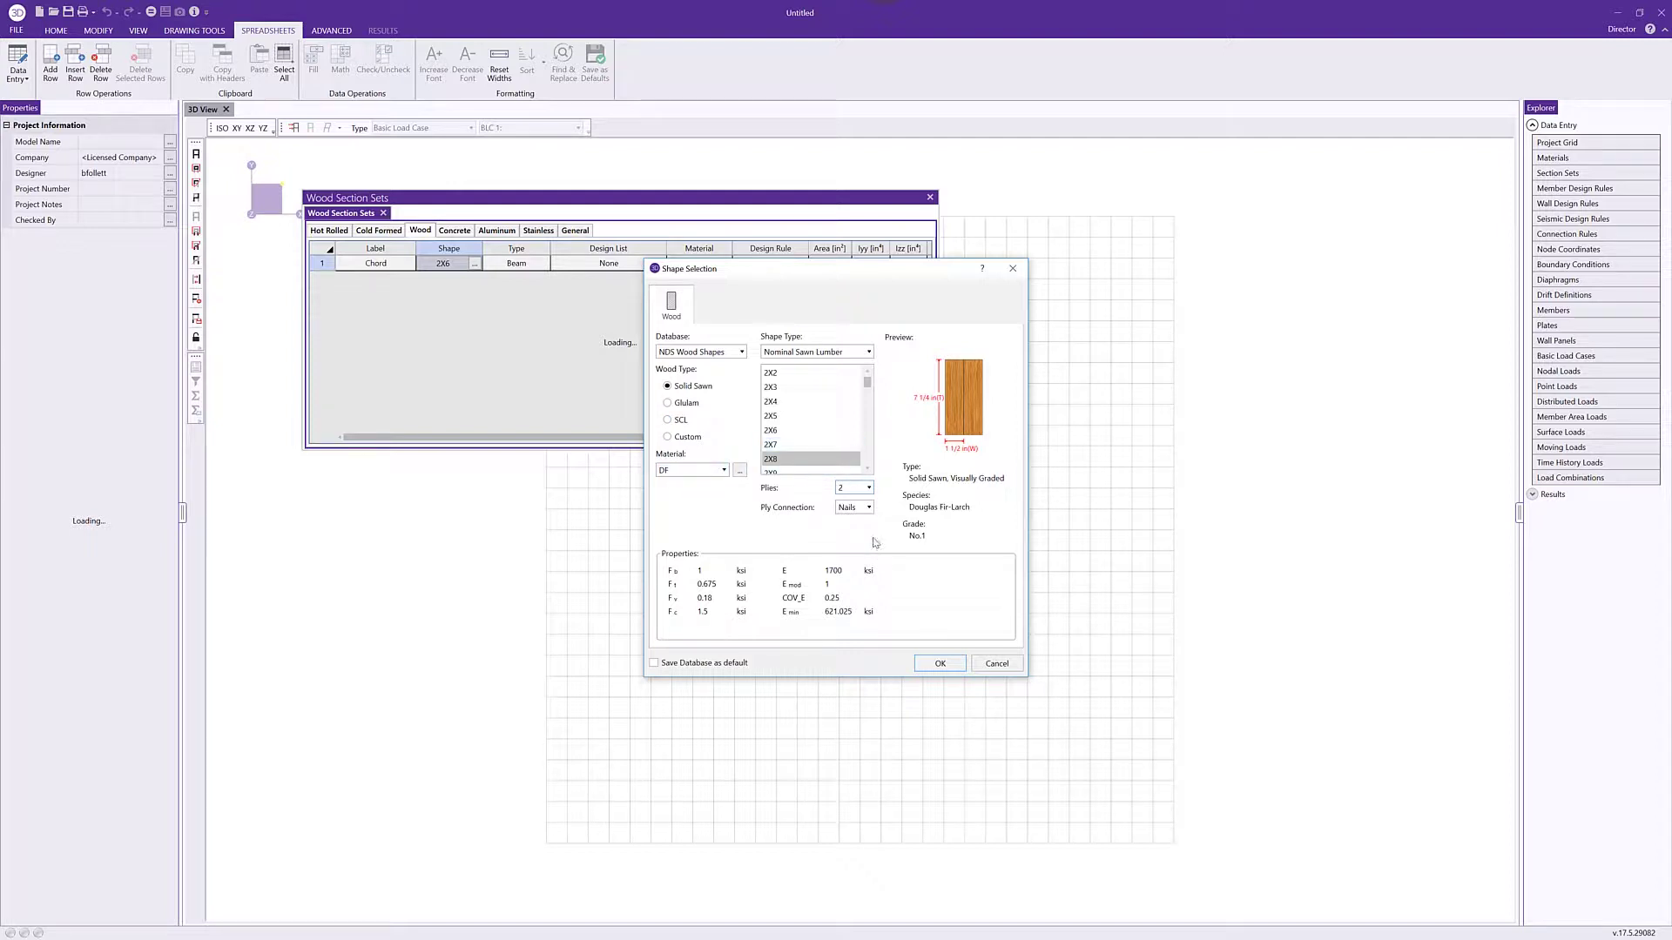
click(742, 354)
click(740, 386)
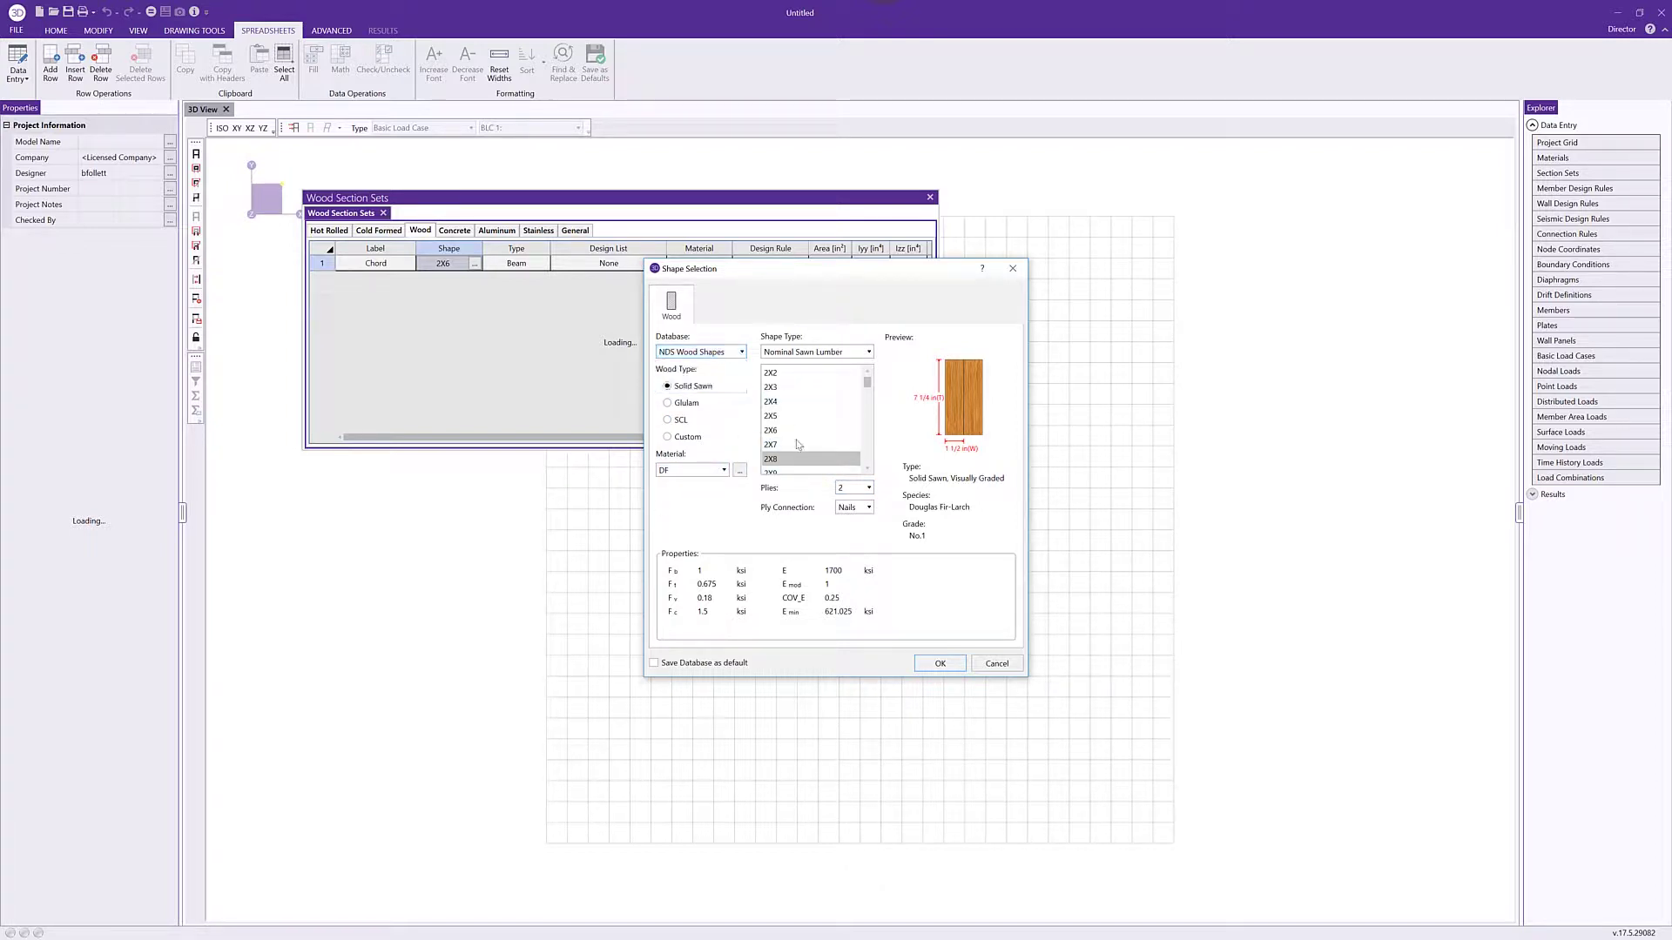
click(941, 663)
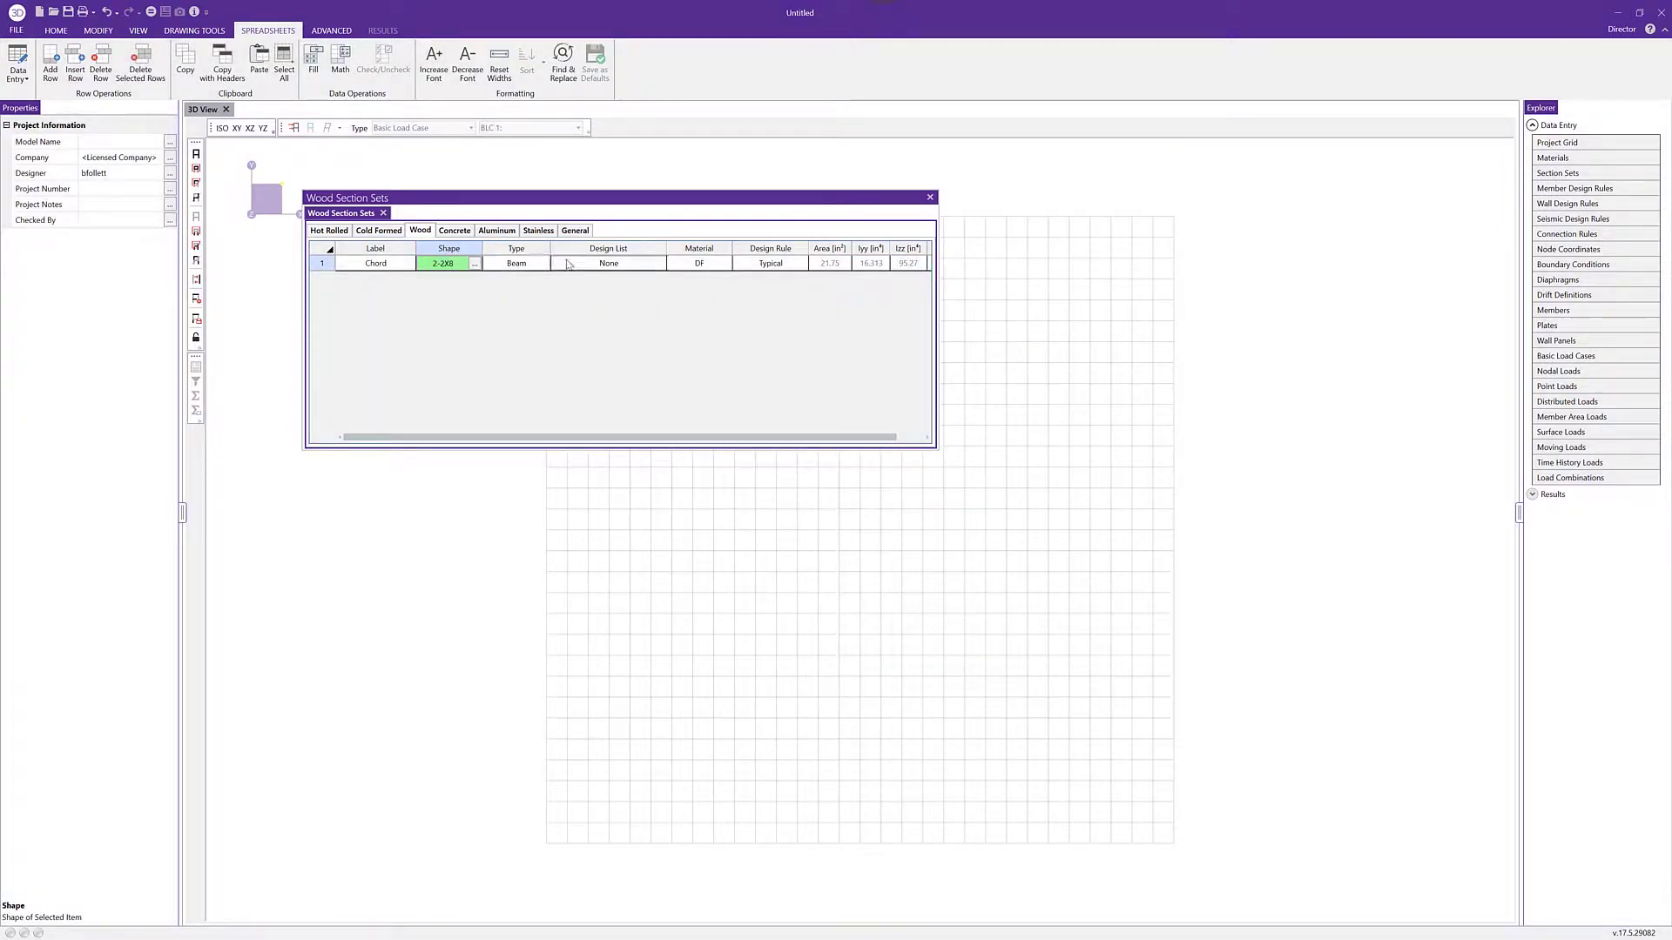
- View the options for creating a custom member design list for the Chord section set
click(661, 264)
click(658, 264)
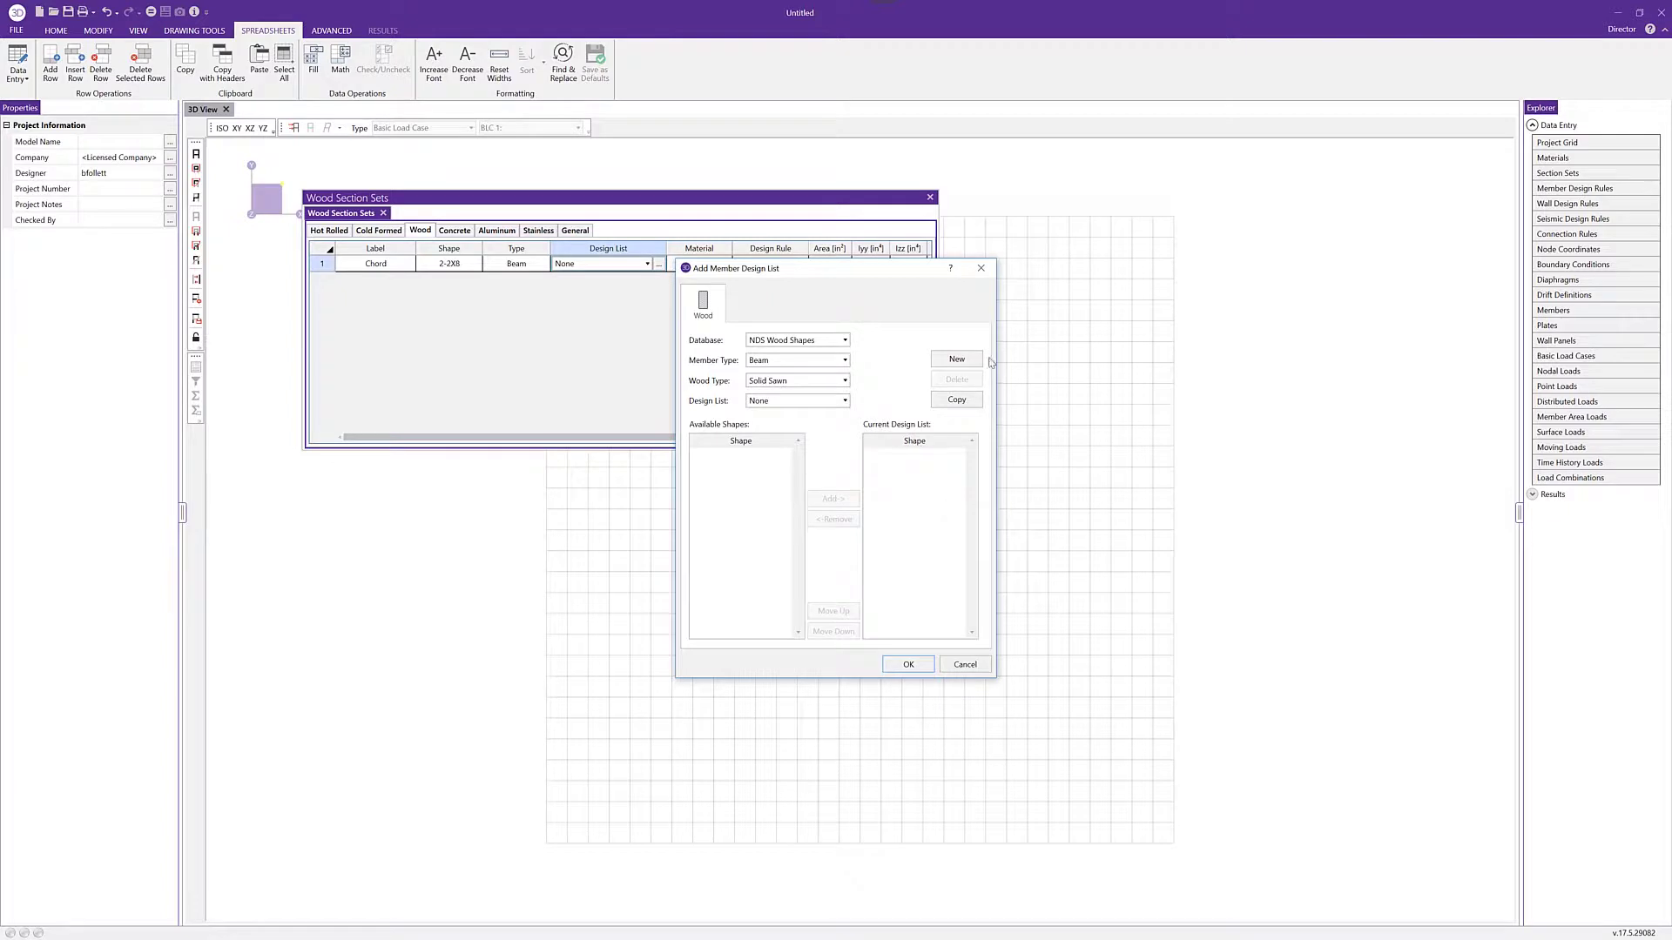
click(984, 270)
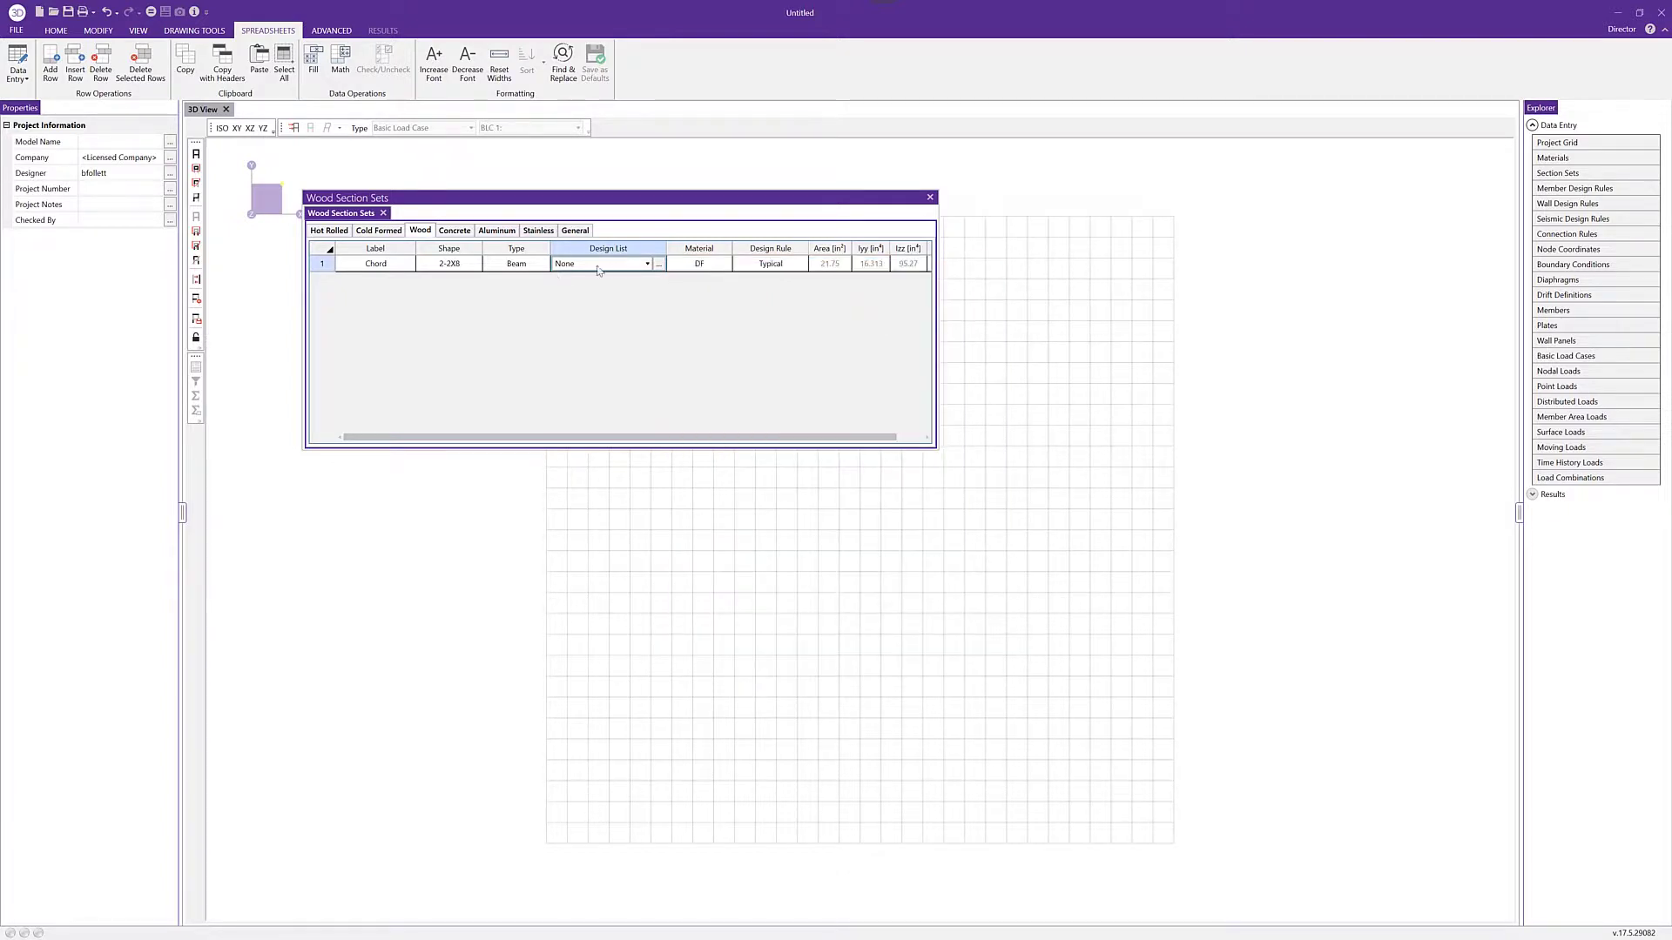
- Assign the Rectangular Double design list to the Chord section set
click(609, 264)
click(647, 263)
scroll(627, 322, up, 2)
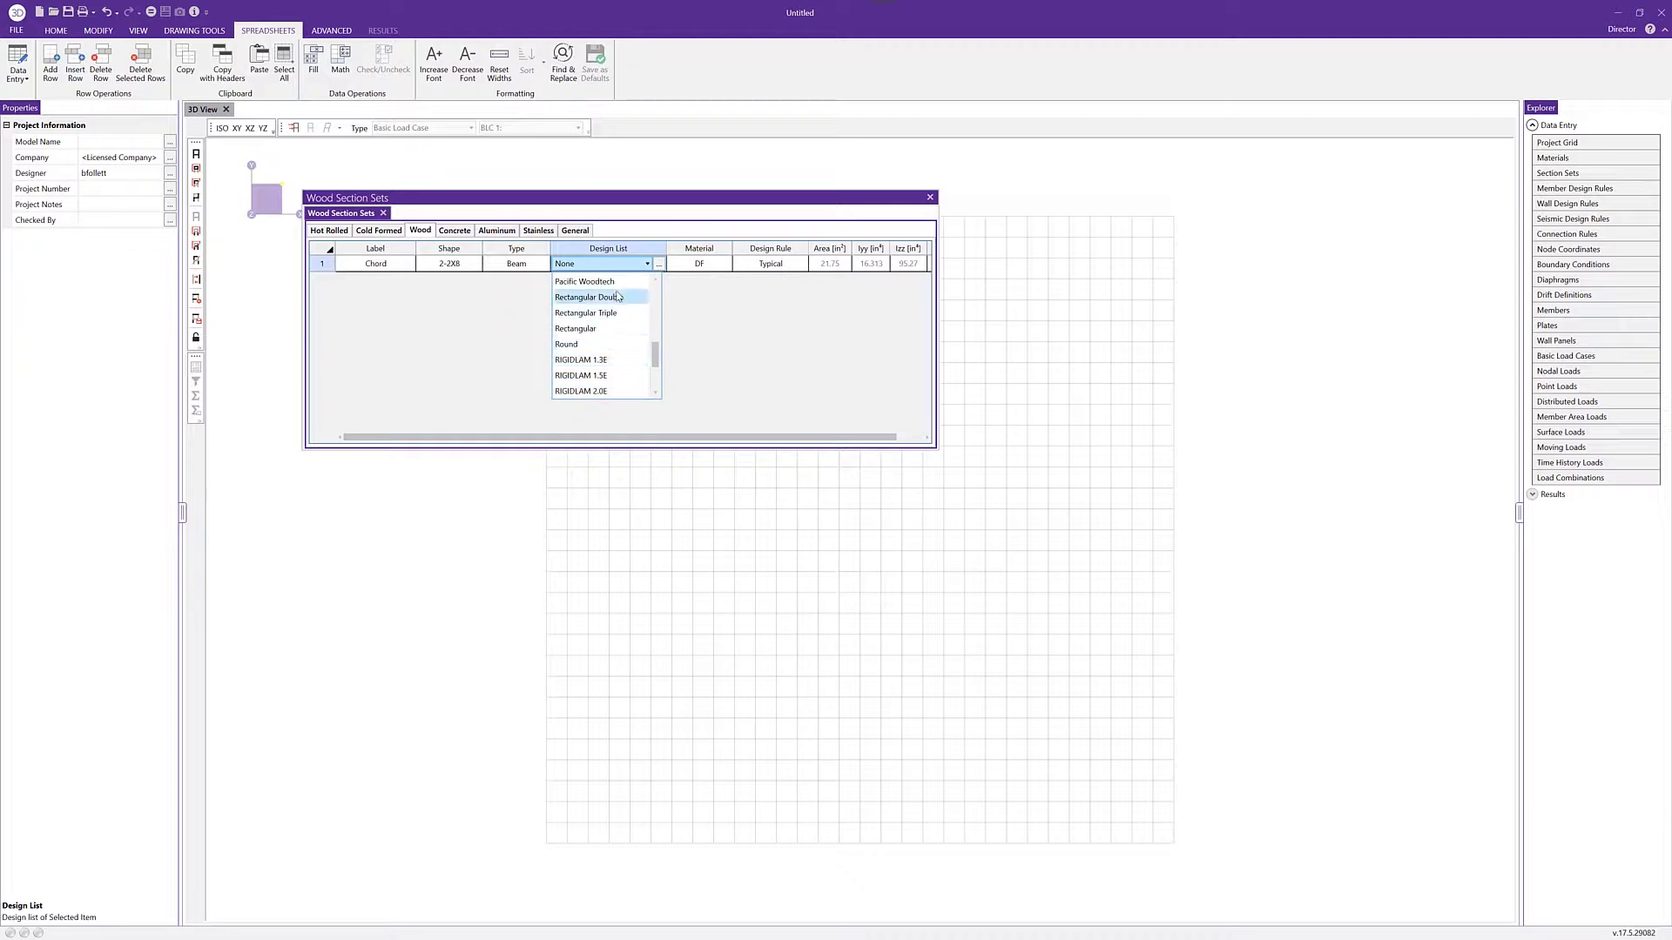
click(592, 297)
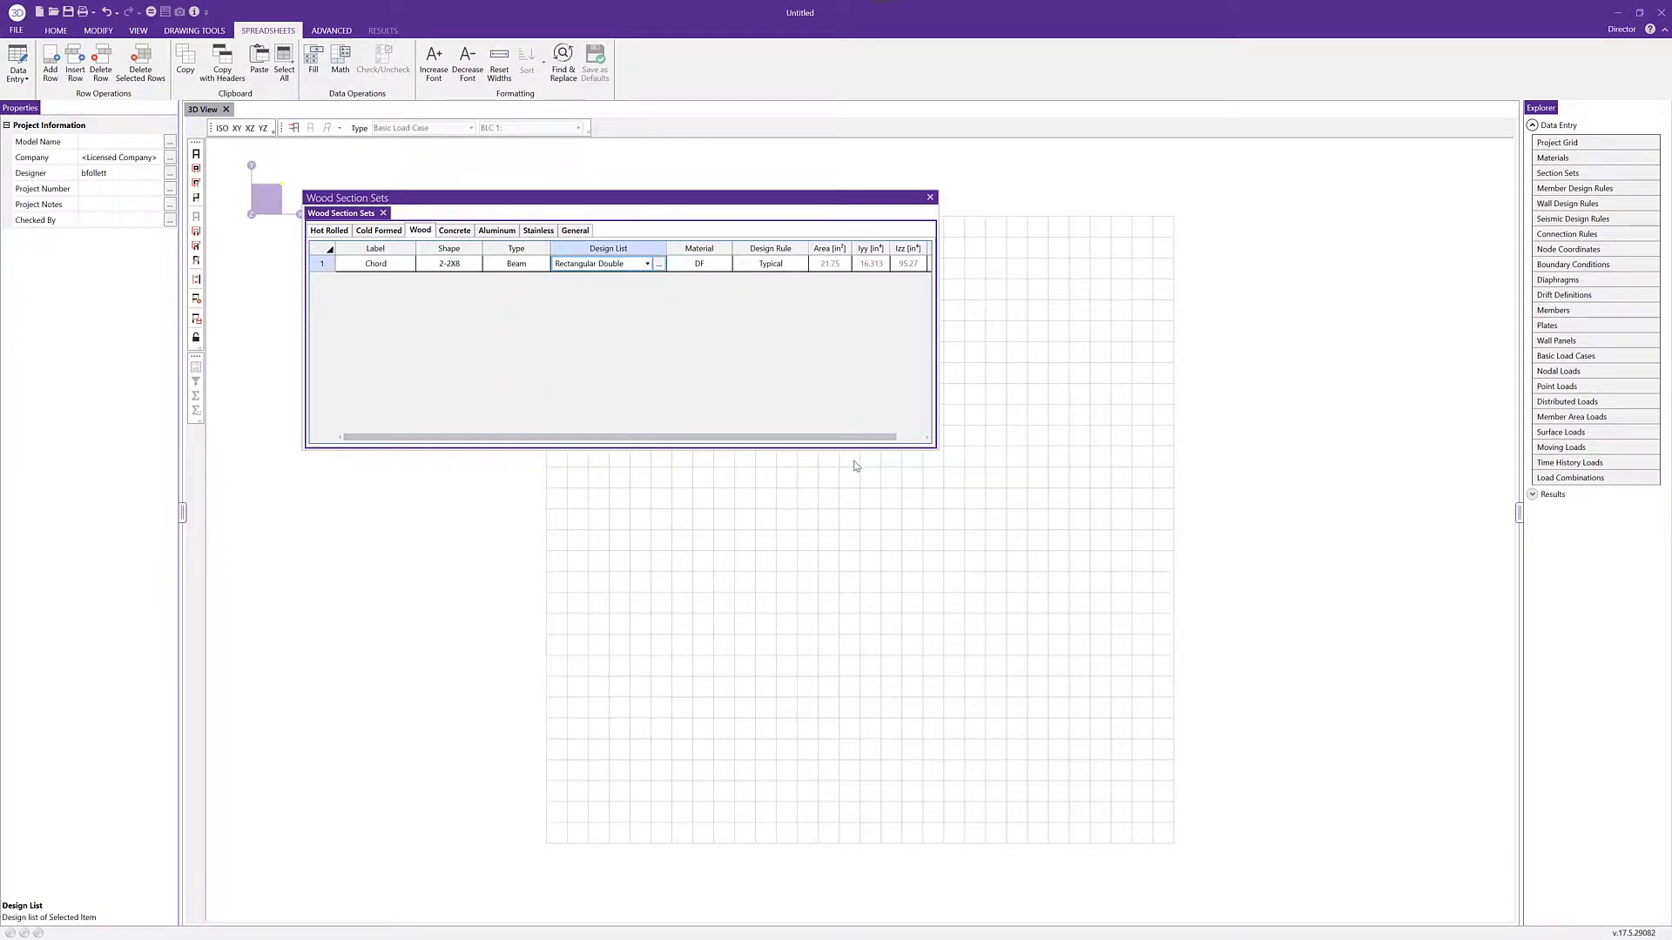
- Add a second wood section set labelled Web with a two-ply 2X6 shape
click(452, 276)
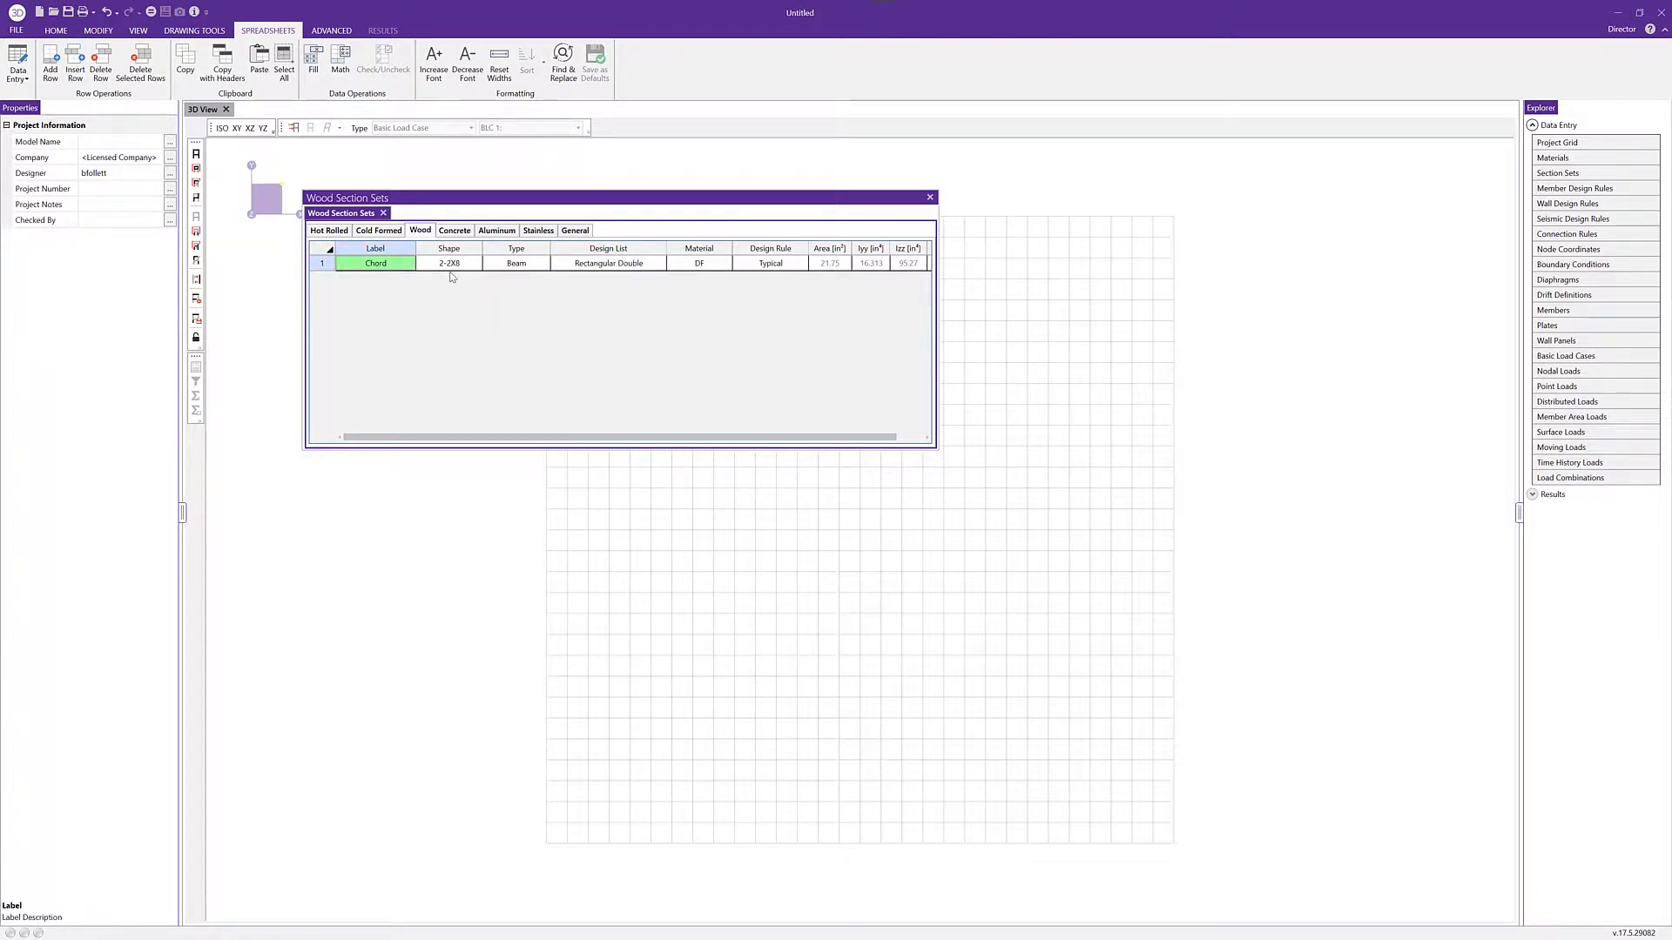
key(Down)
text(W1)
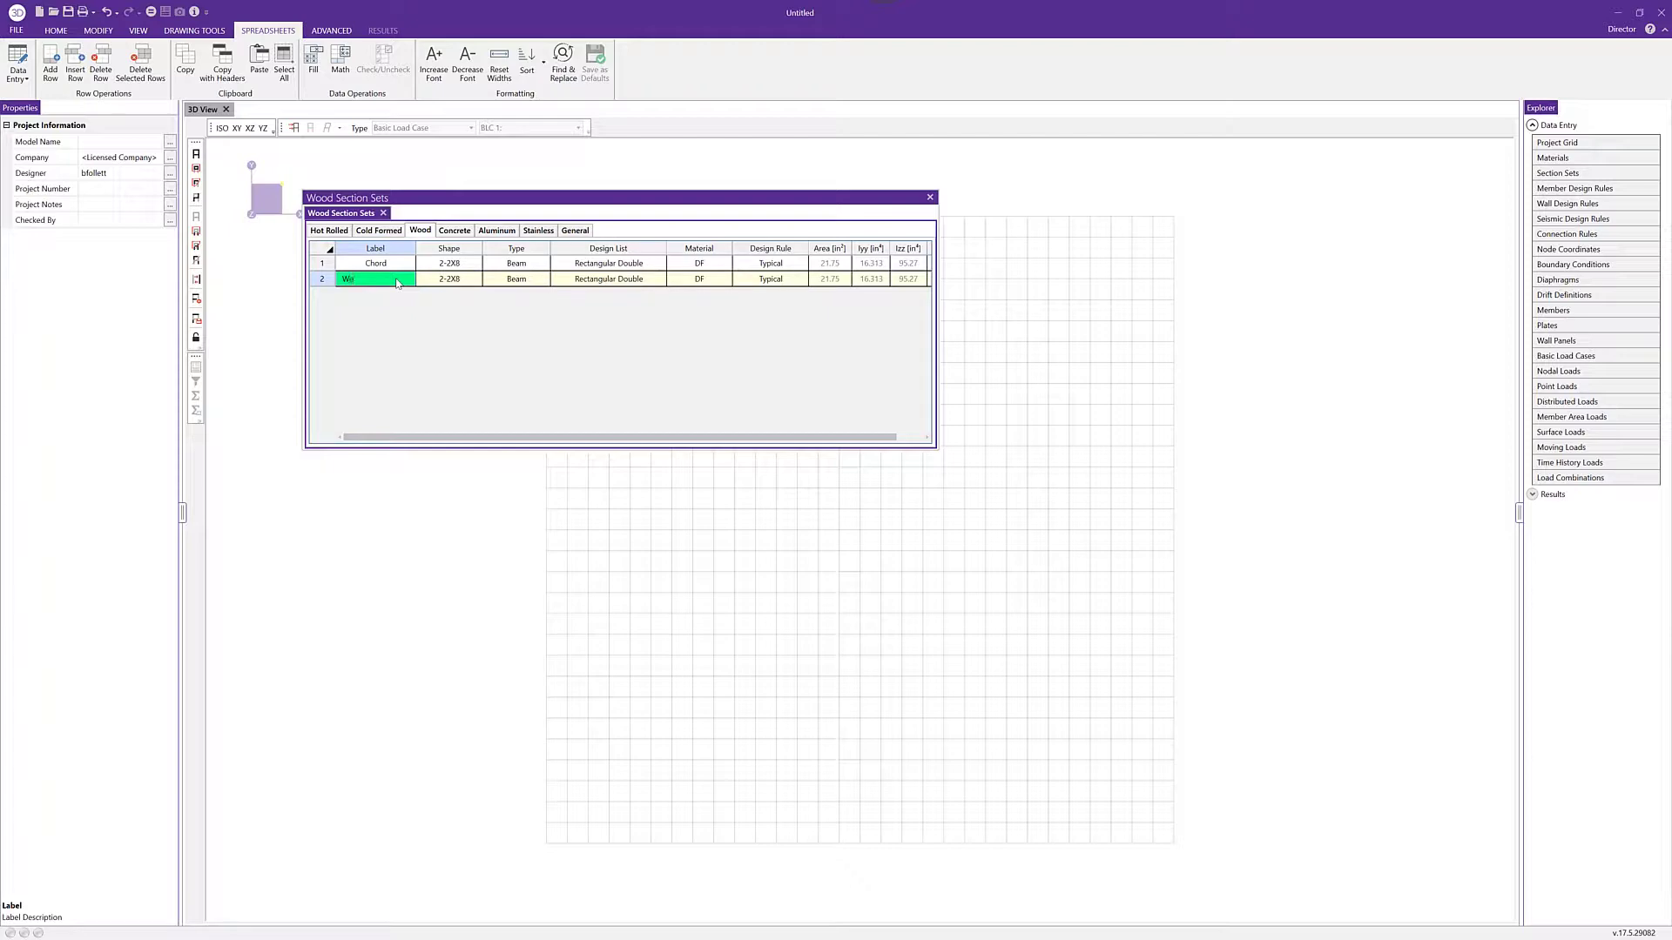
key(Return)
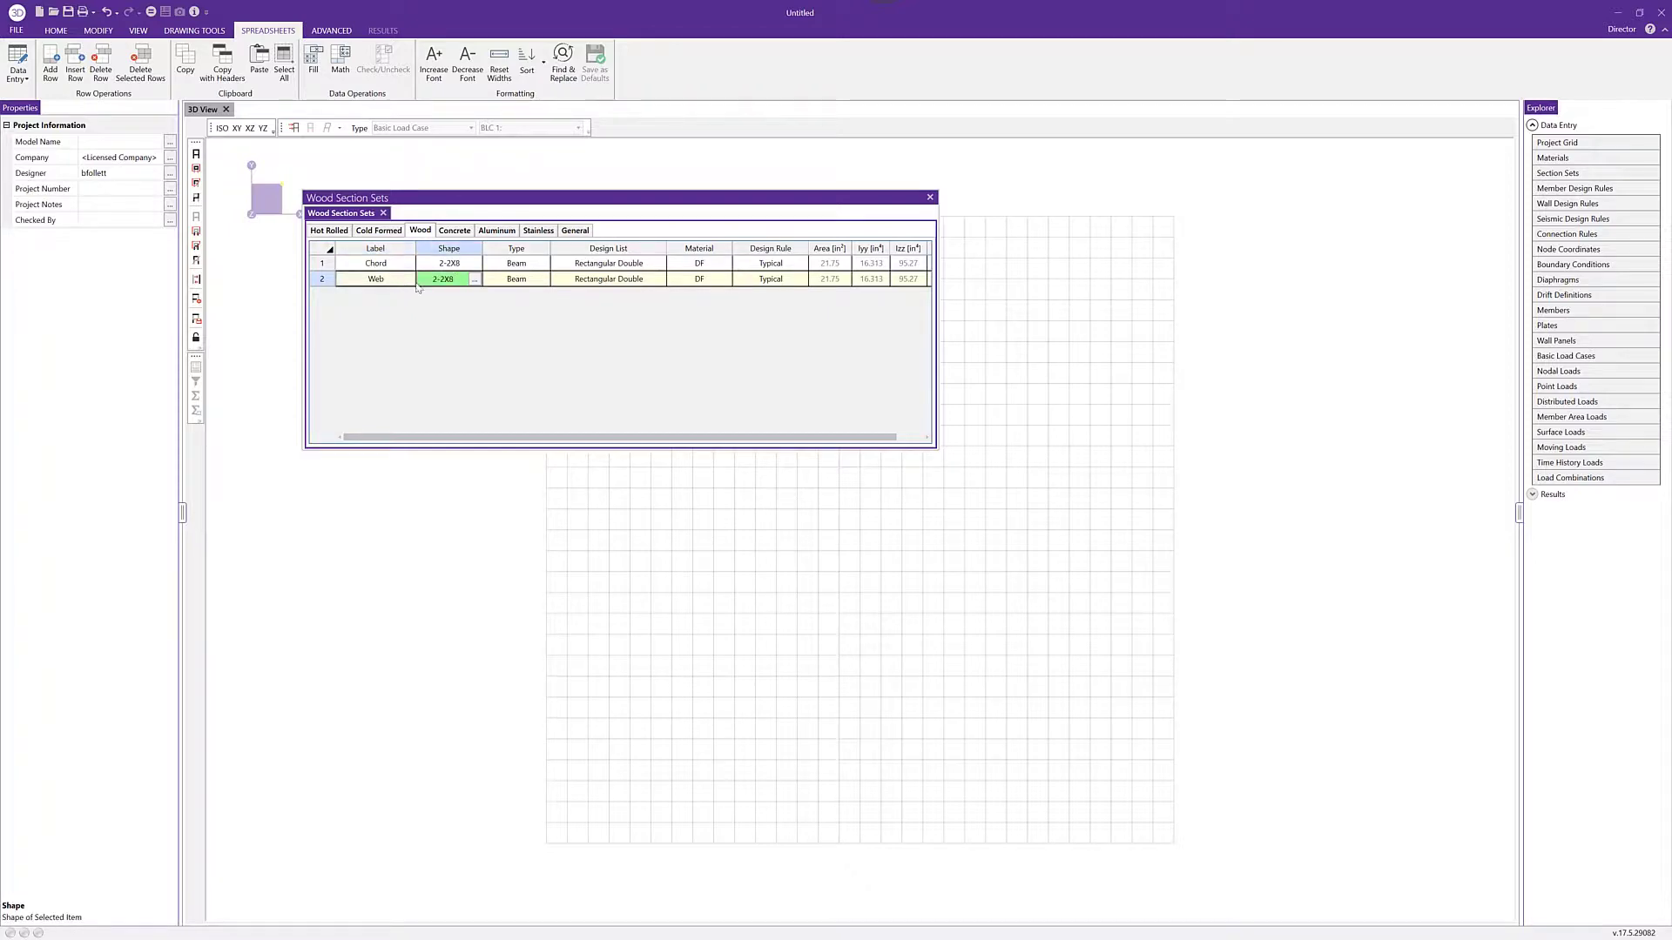
click(474, 279)
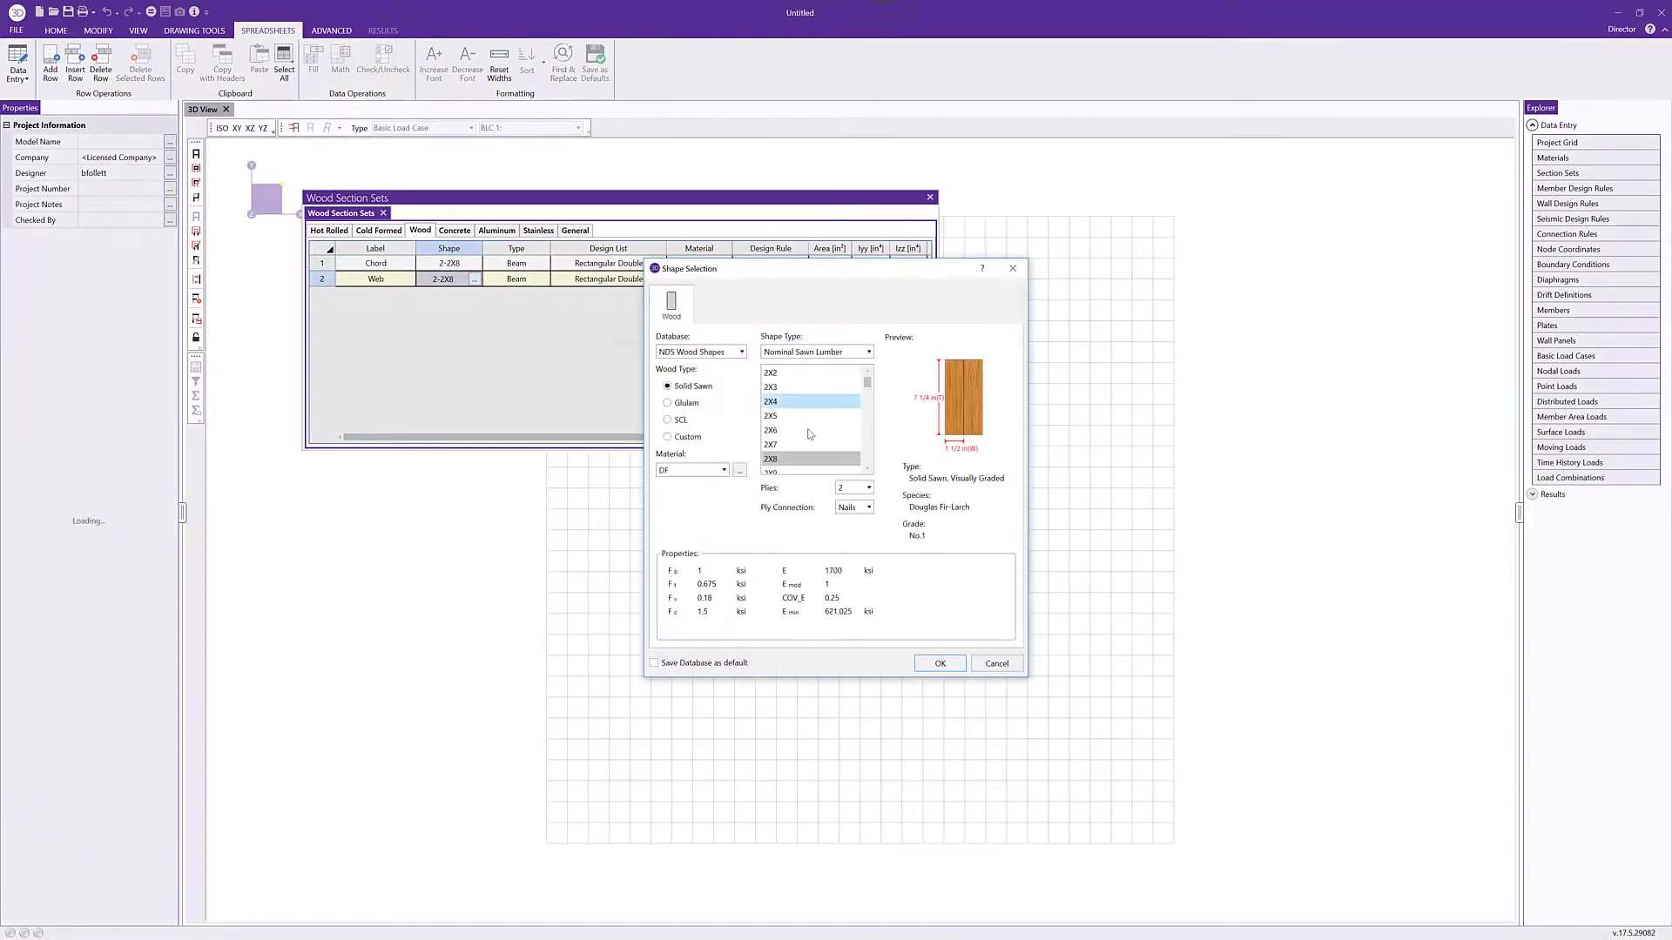
click(783, 430)
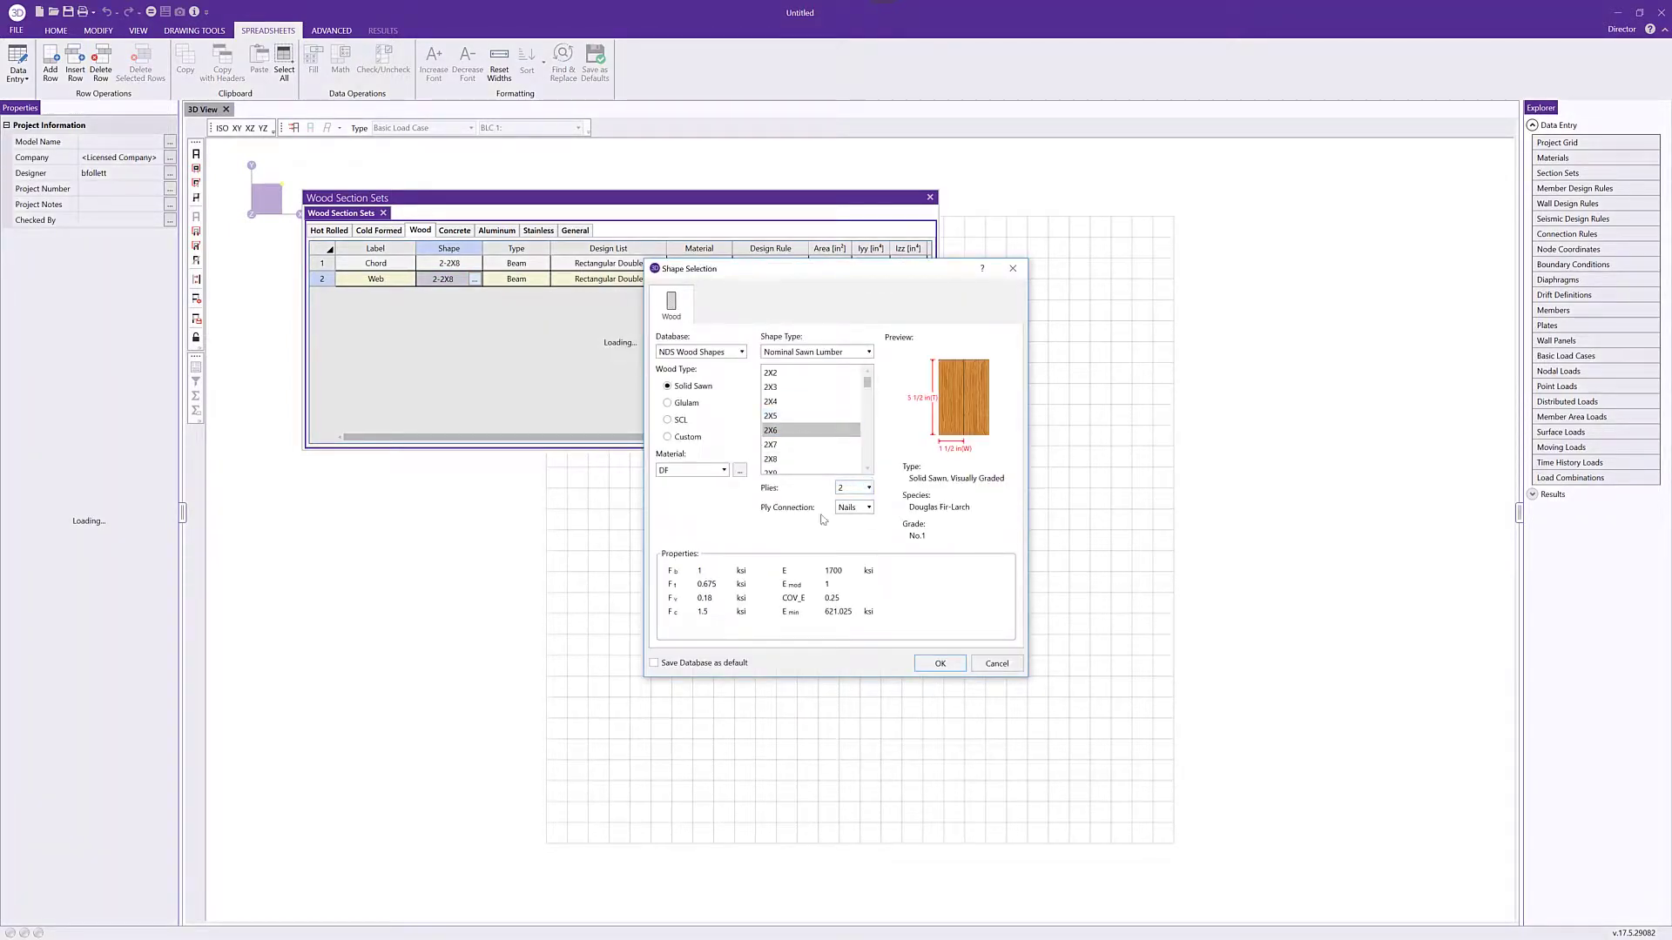
click(927, 663)
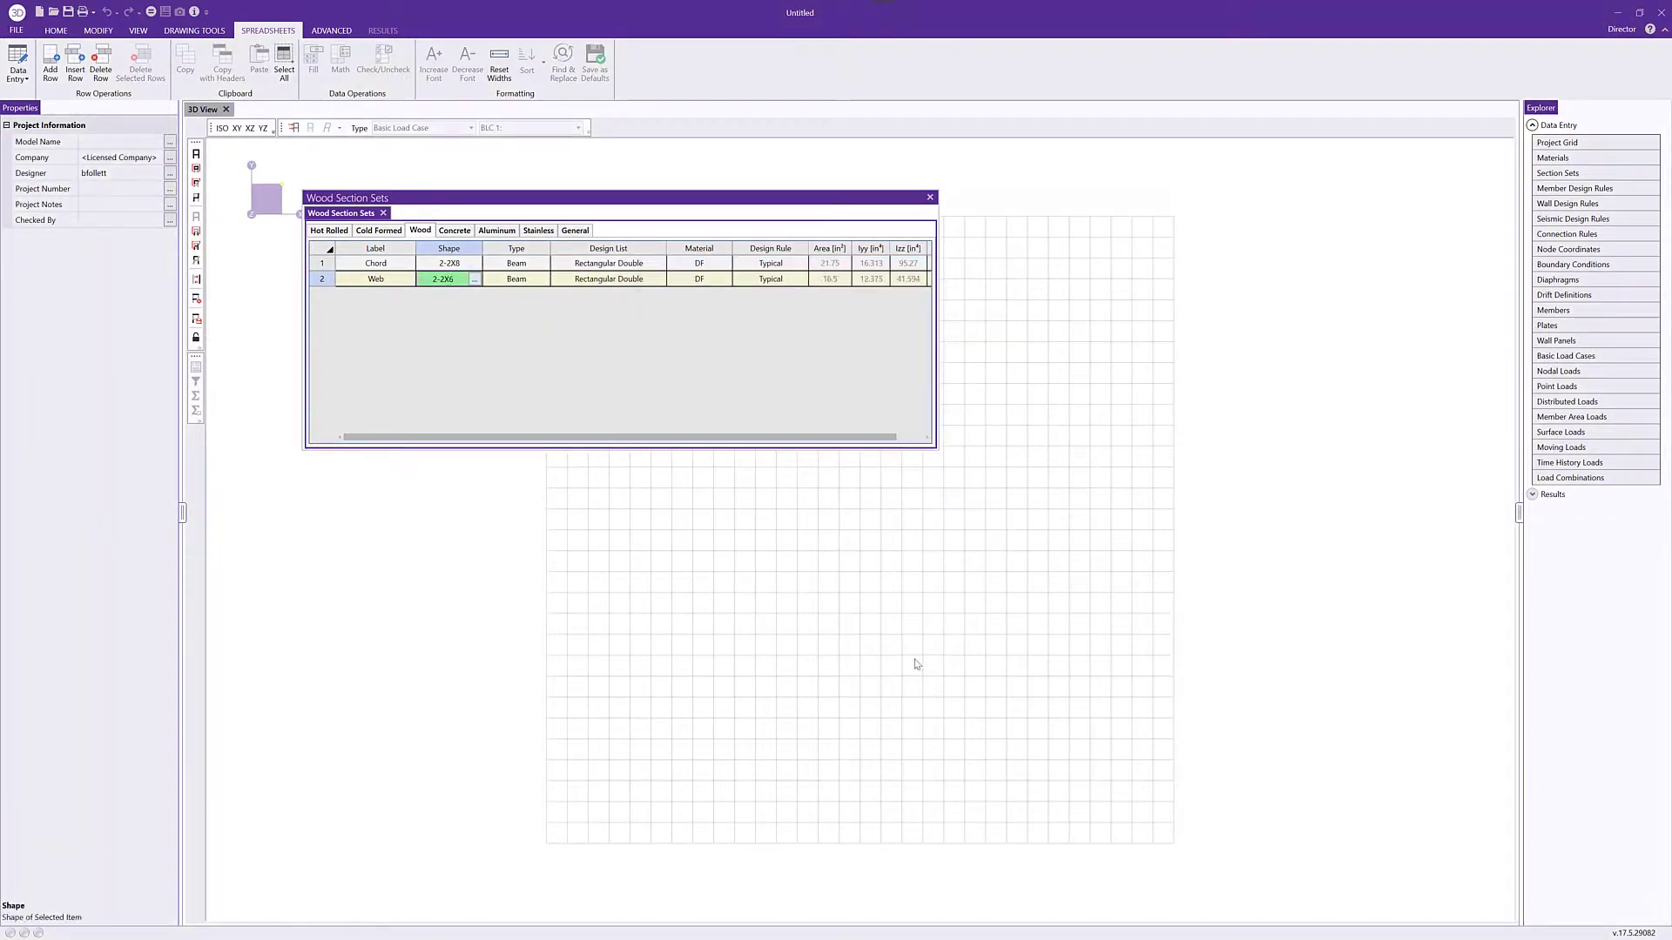
- Set the Web section's type to VBrace and its design list to Rectangular Double, and close the section sets
click(532, 279)
click(542, 279)
click(512, 331)
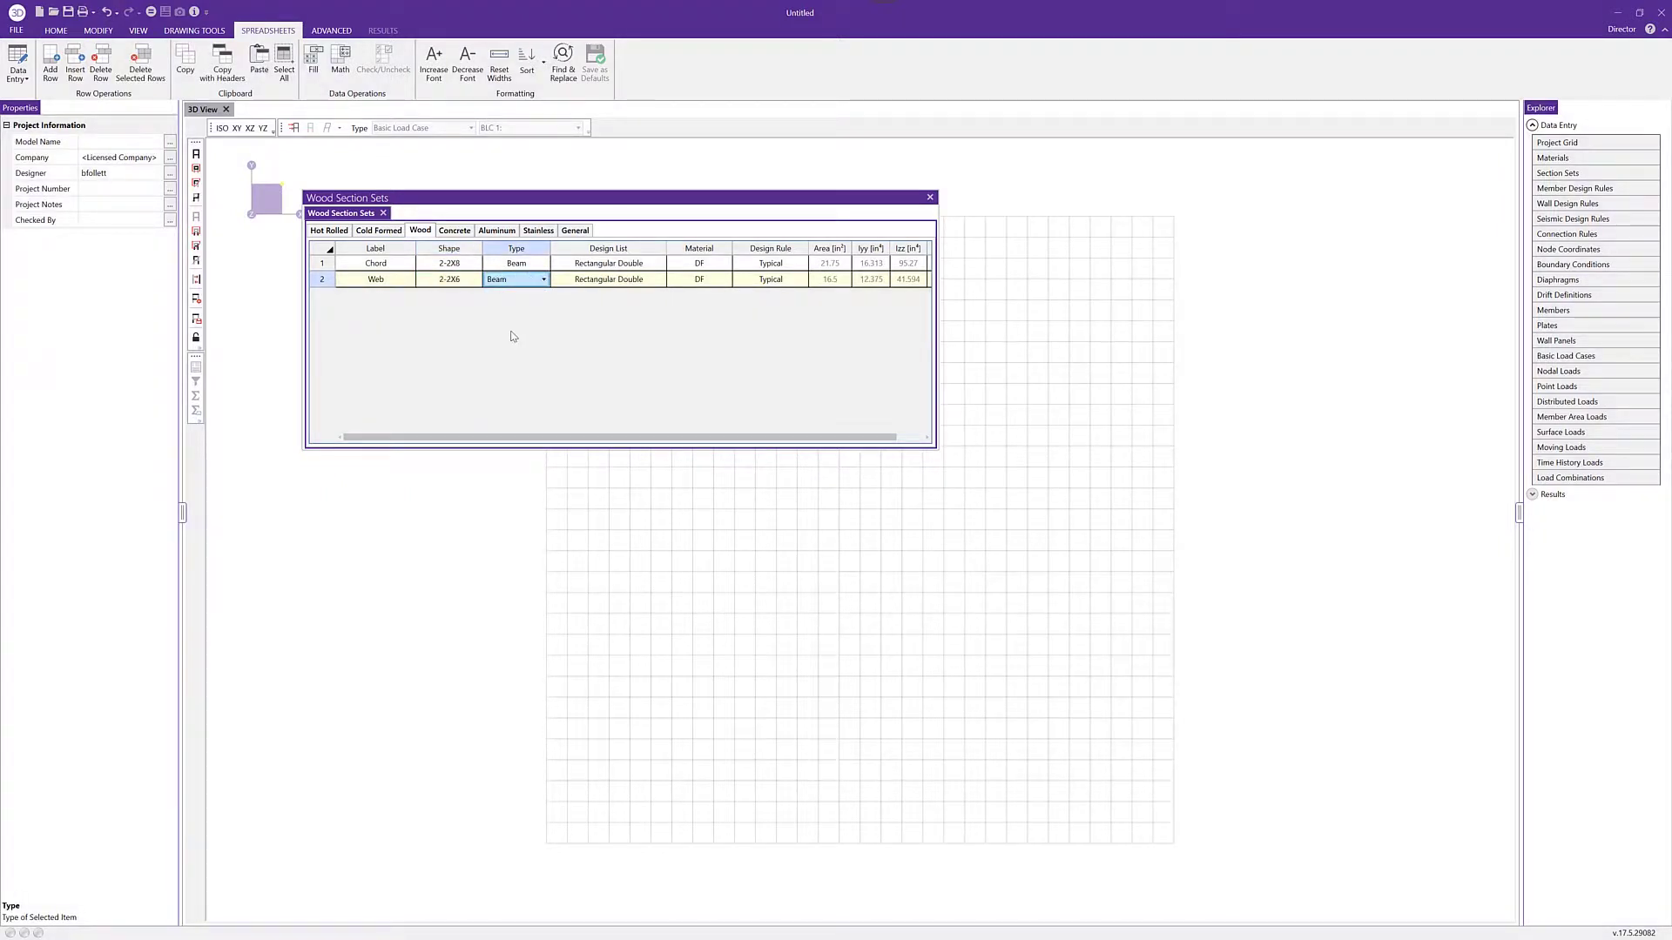
click(633, 279)
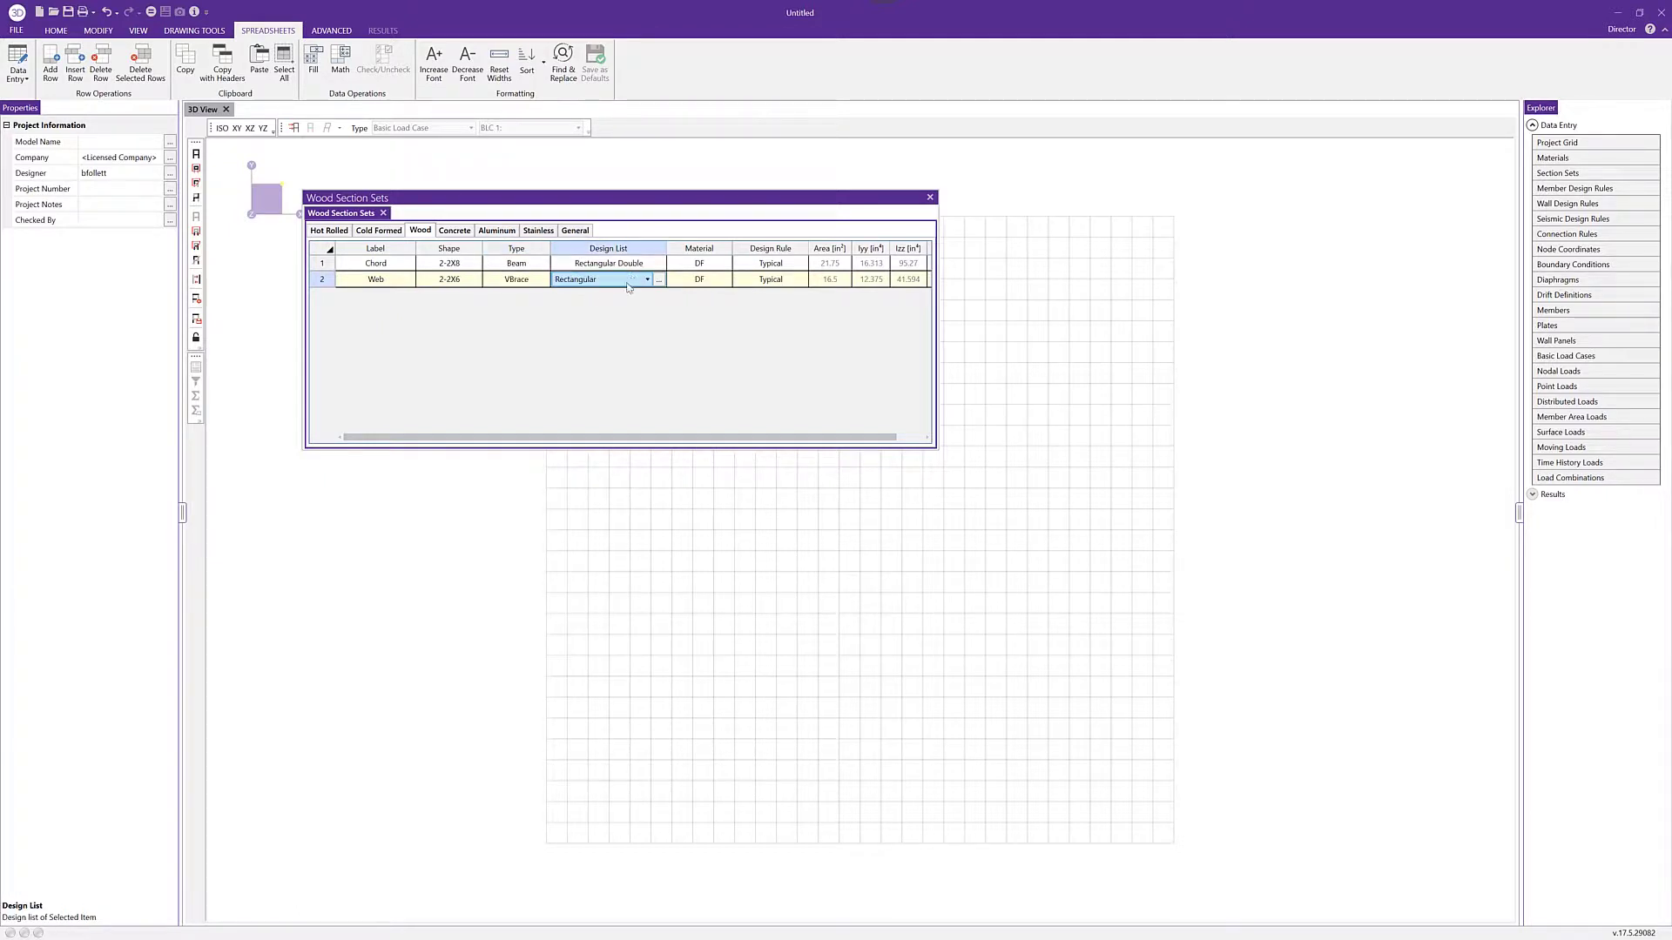
click(633, 282)
click(633, 317)
click(929, 197)
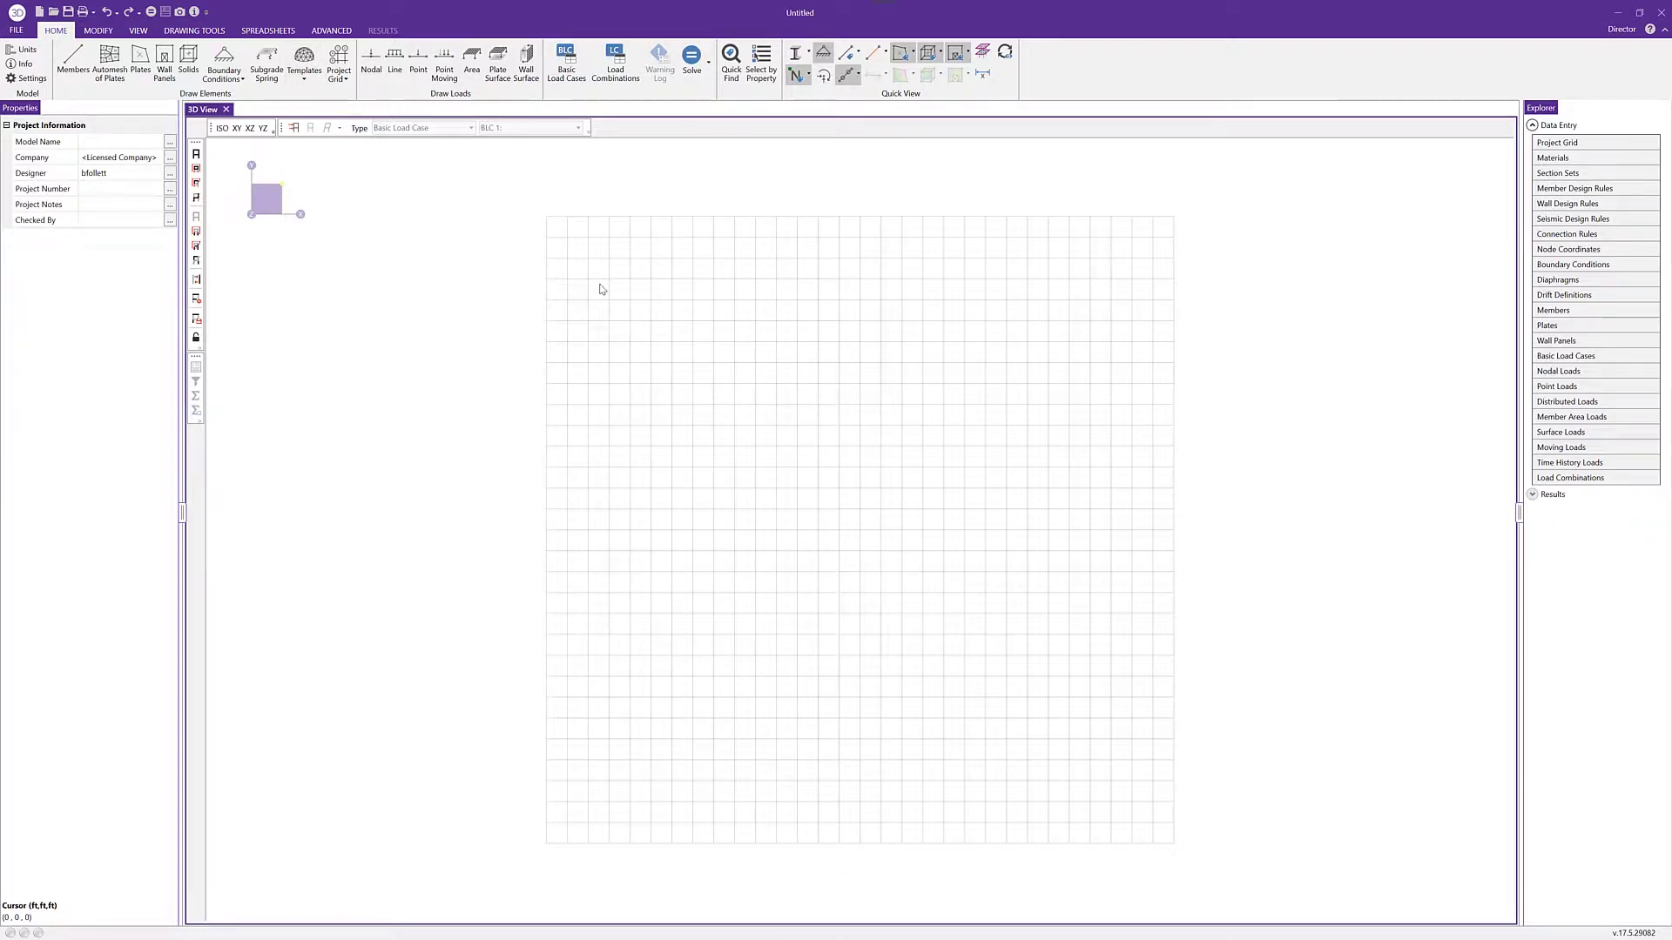
- Draw the triangular truss outline with wood Chord members between 0, 0, 0, 30, 0, 0 and the apex at 15, 12, 0 ft
click(215, 35)
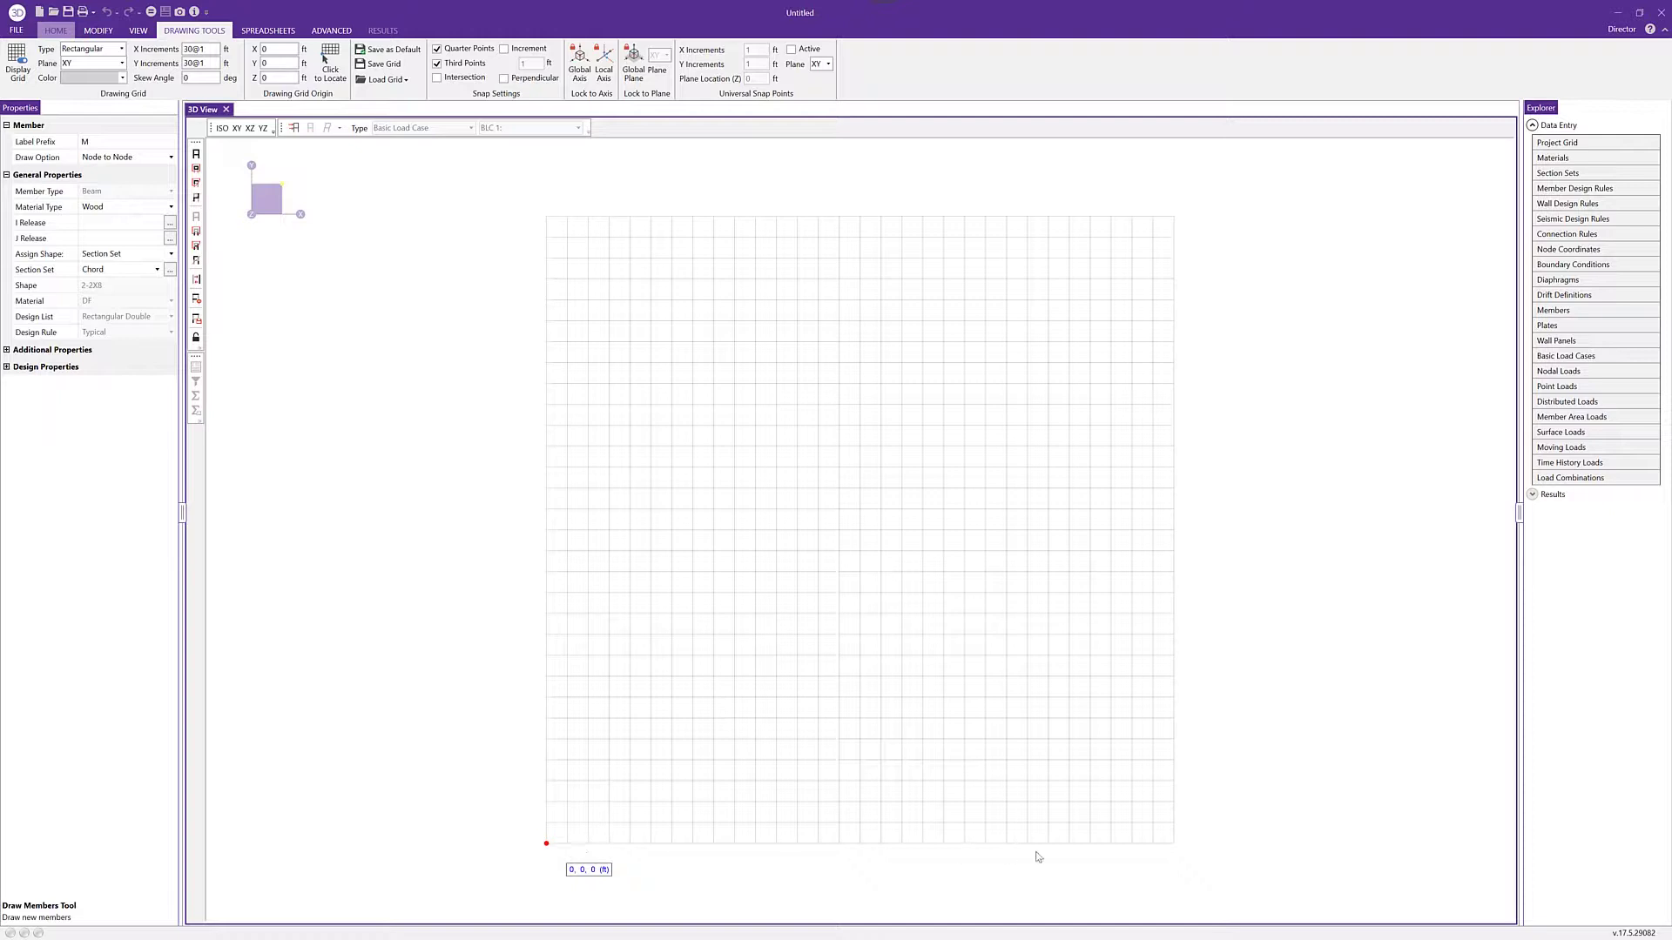
click(1174, 843)
right_click(549, 843)
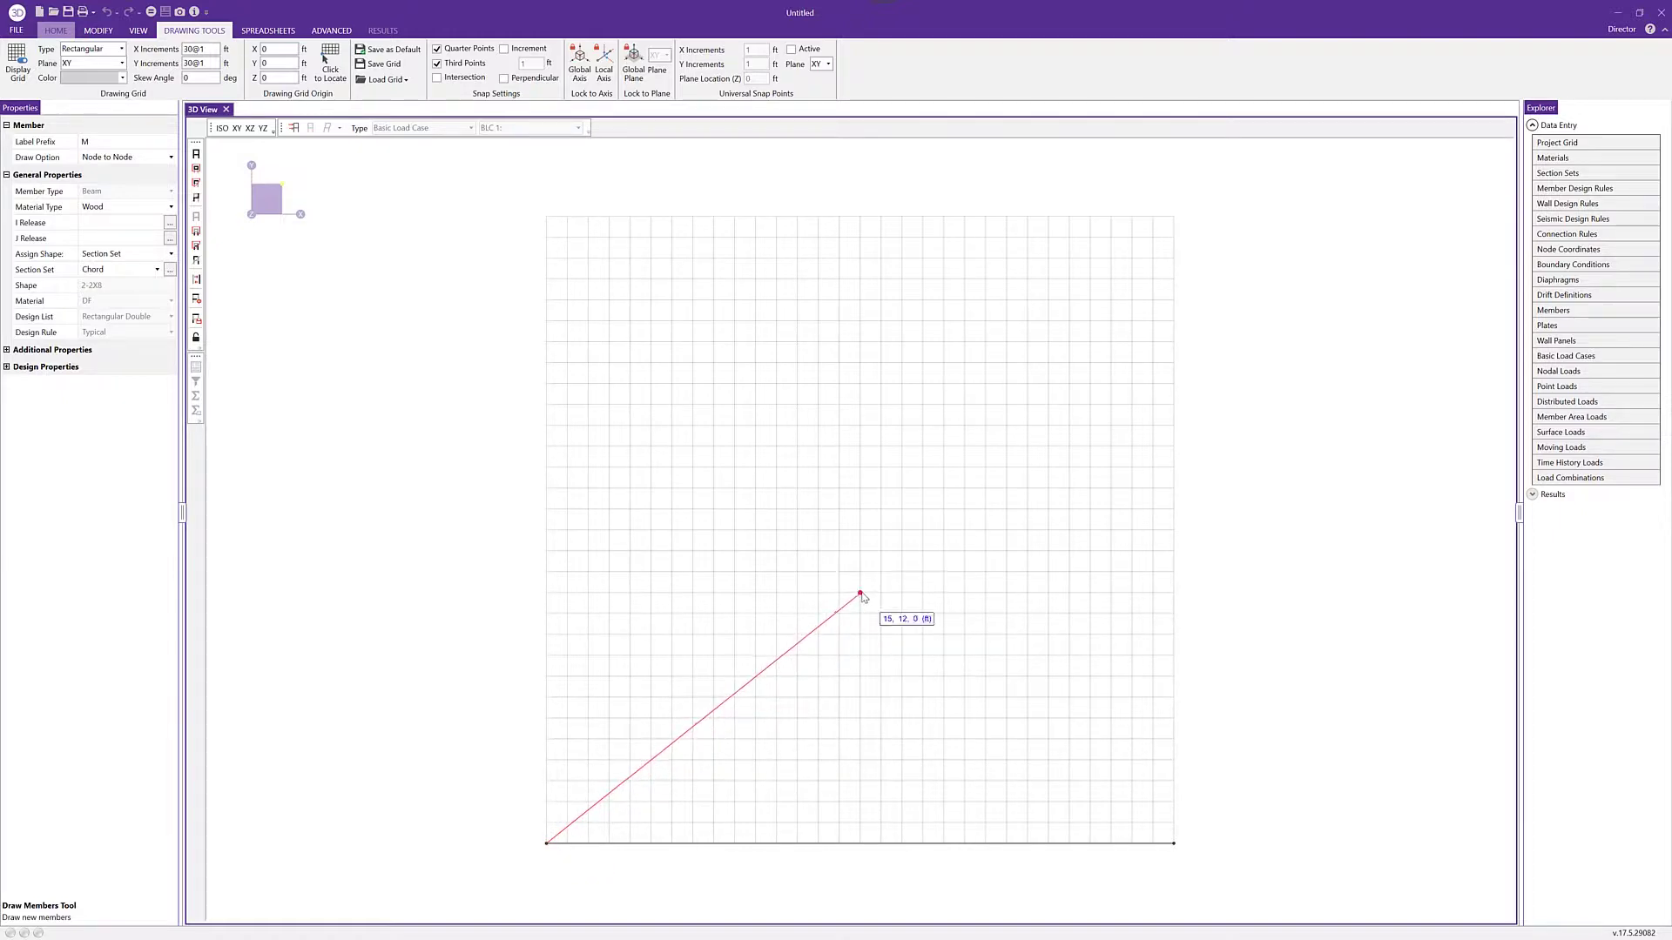
click(860, 594)
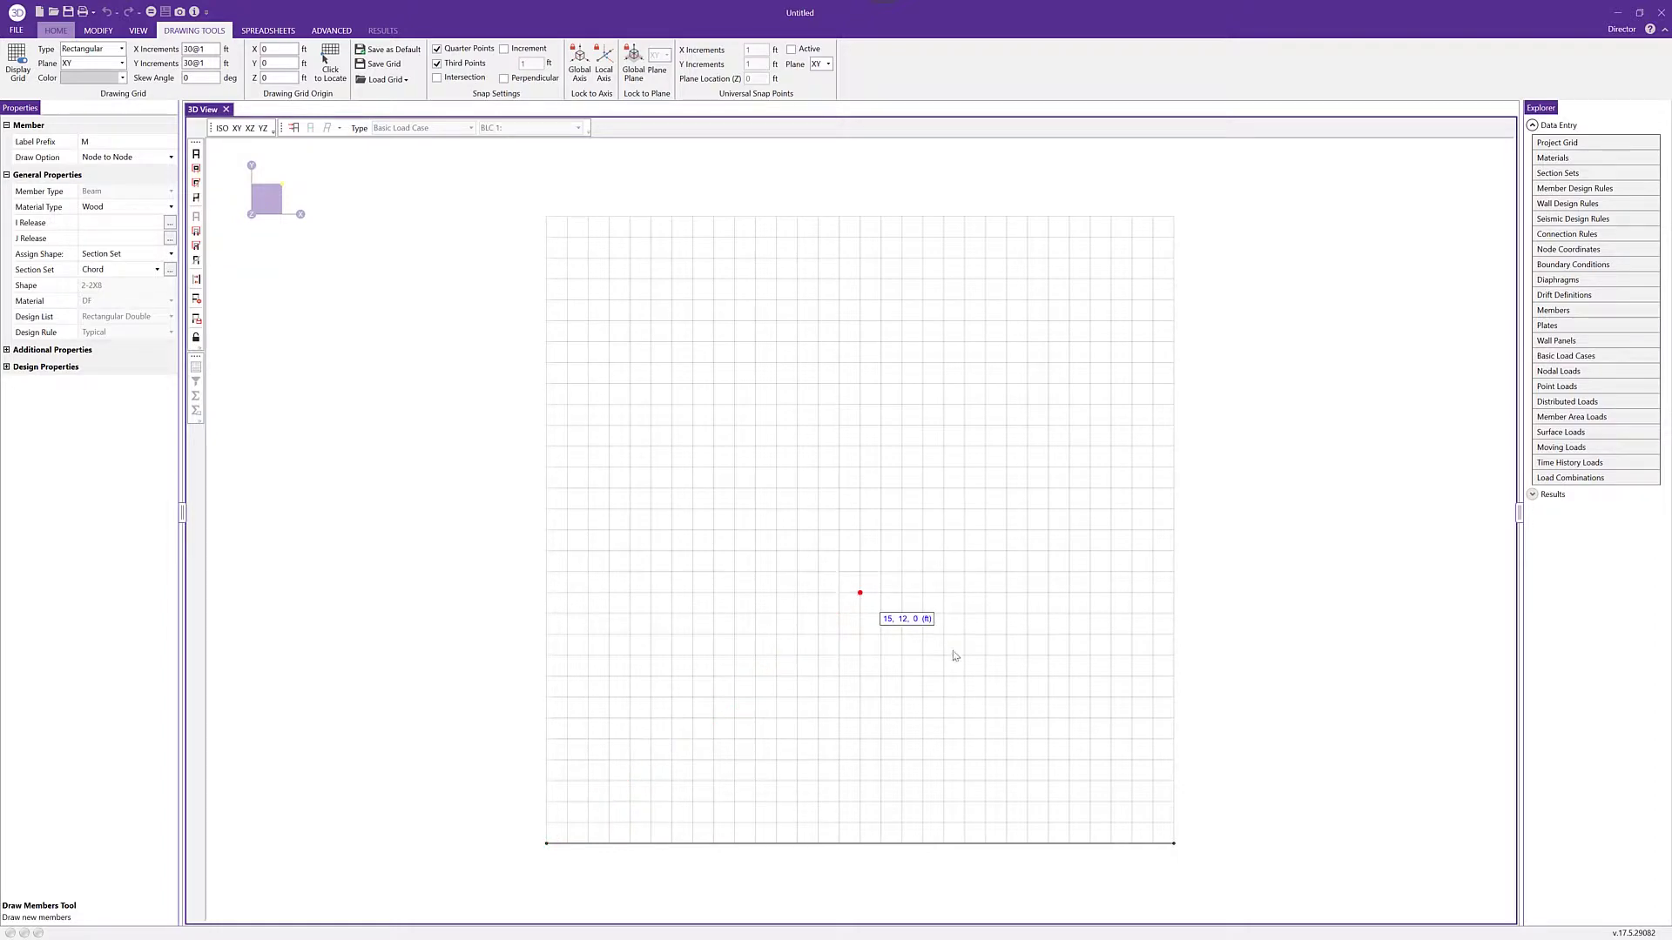
click(1173, 842)
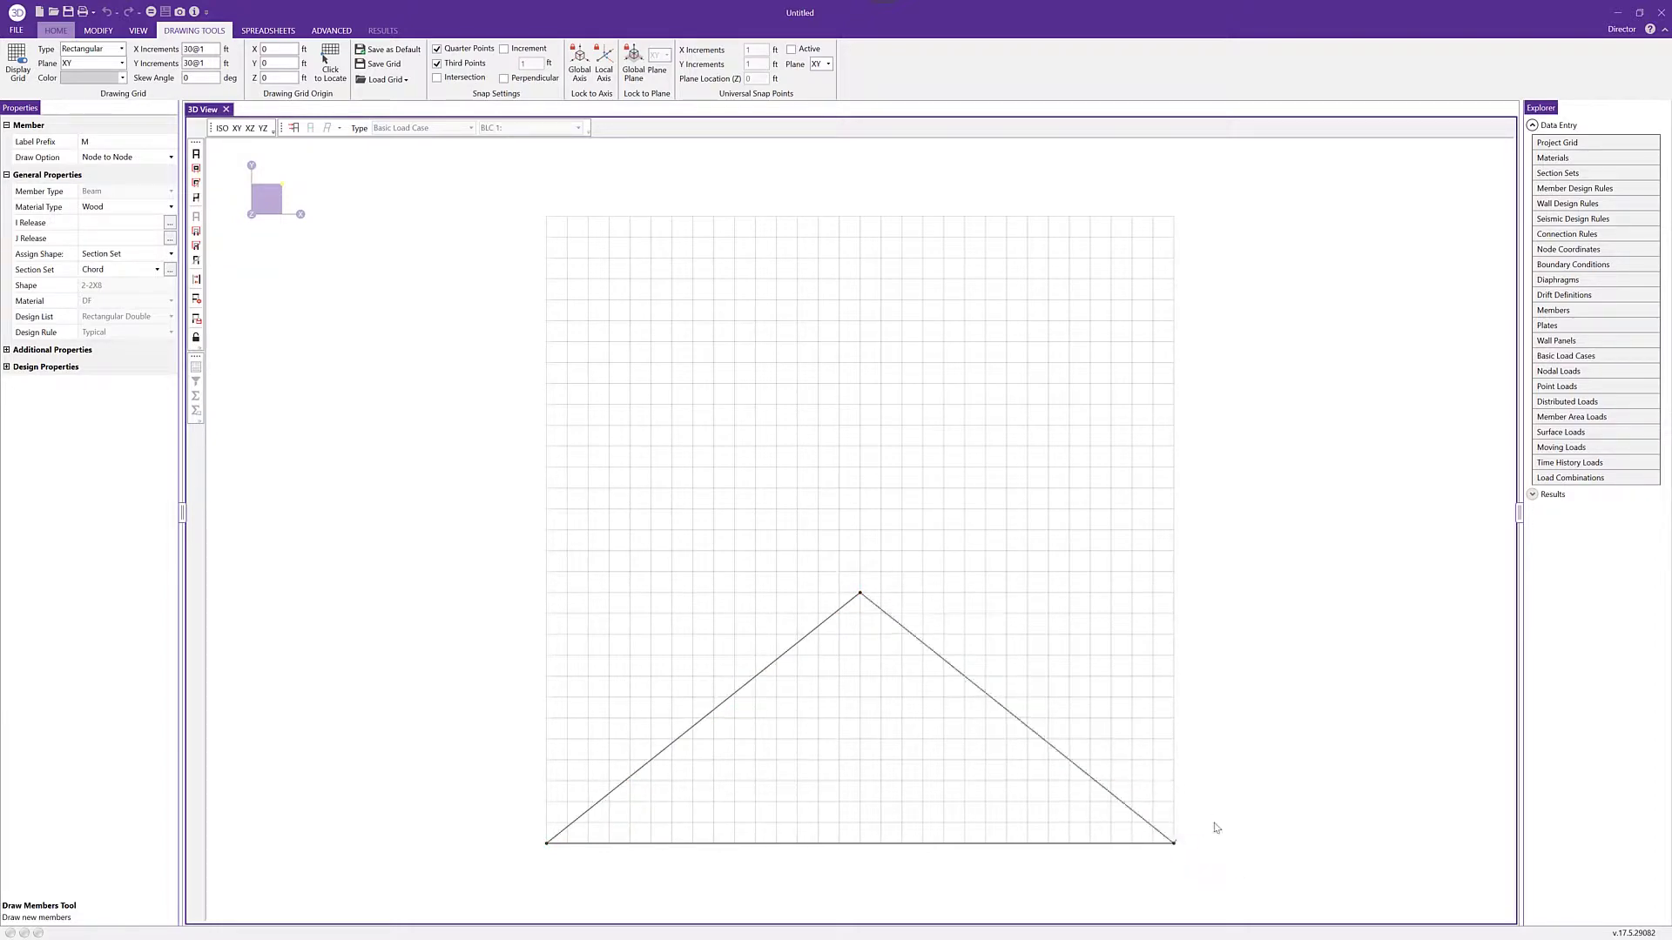
right_click(1185, 838)
- Draw Web members from 5, 0, 0 up to 5, 4, 0 and diagonally down to 10, 0, 0 ft
click(137, 271)
click(123, 303)
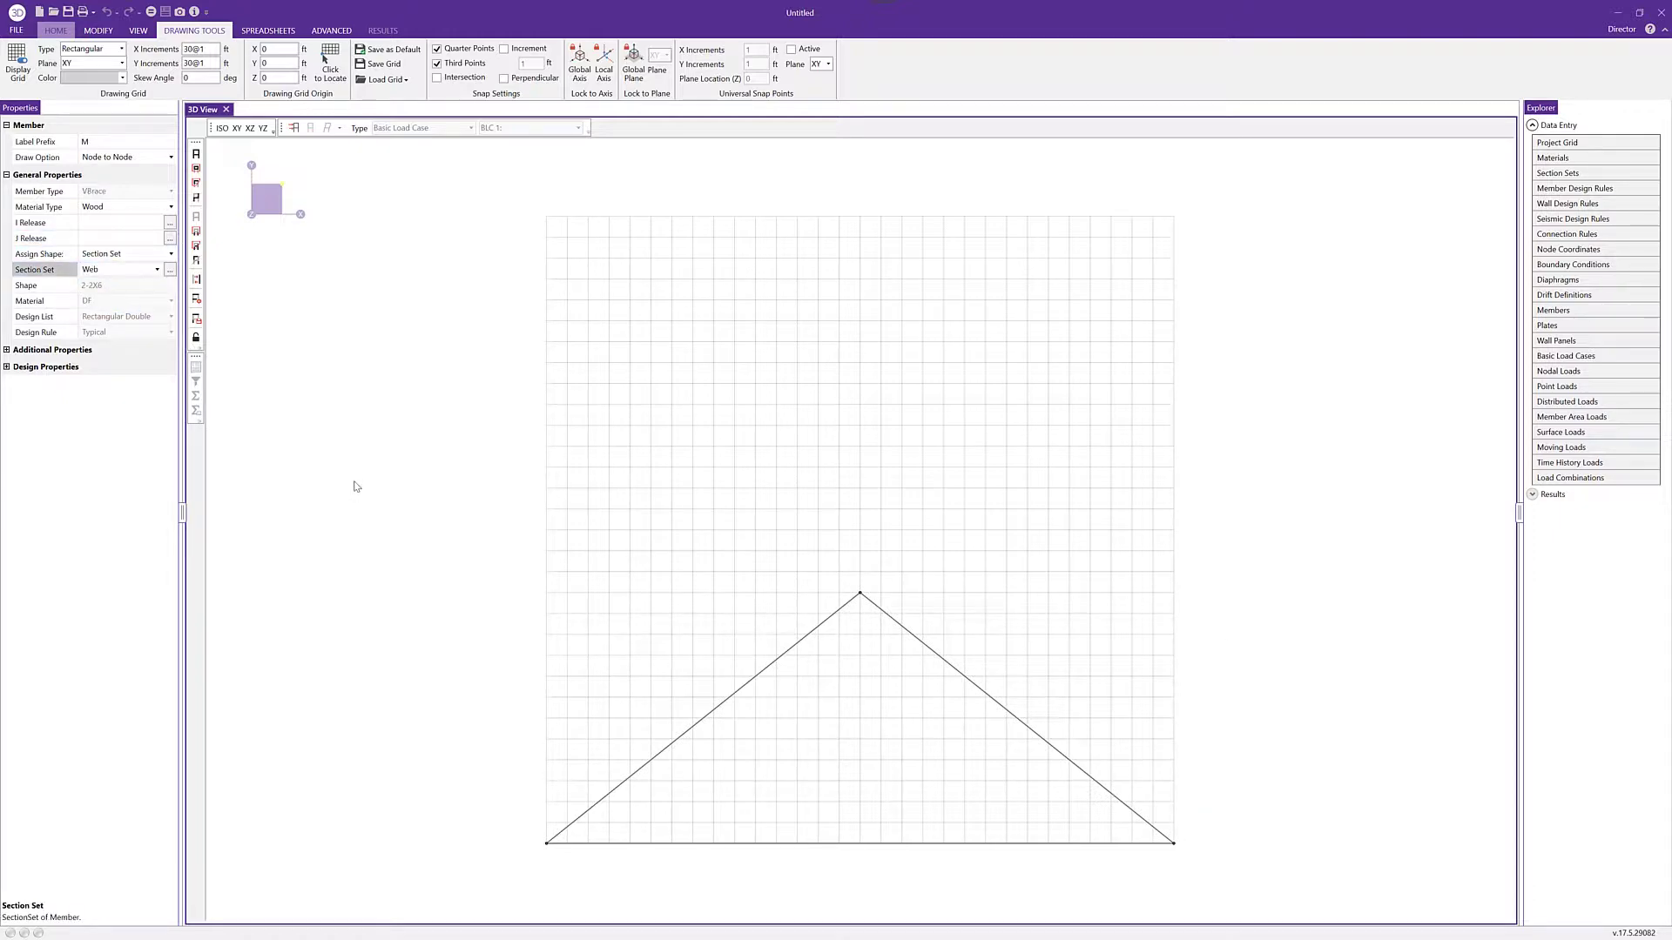
click(651, 844)
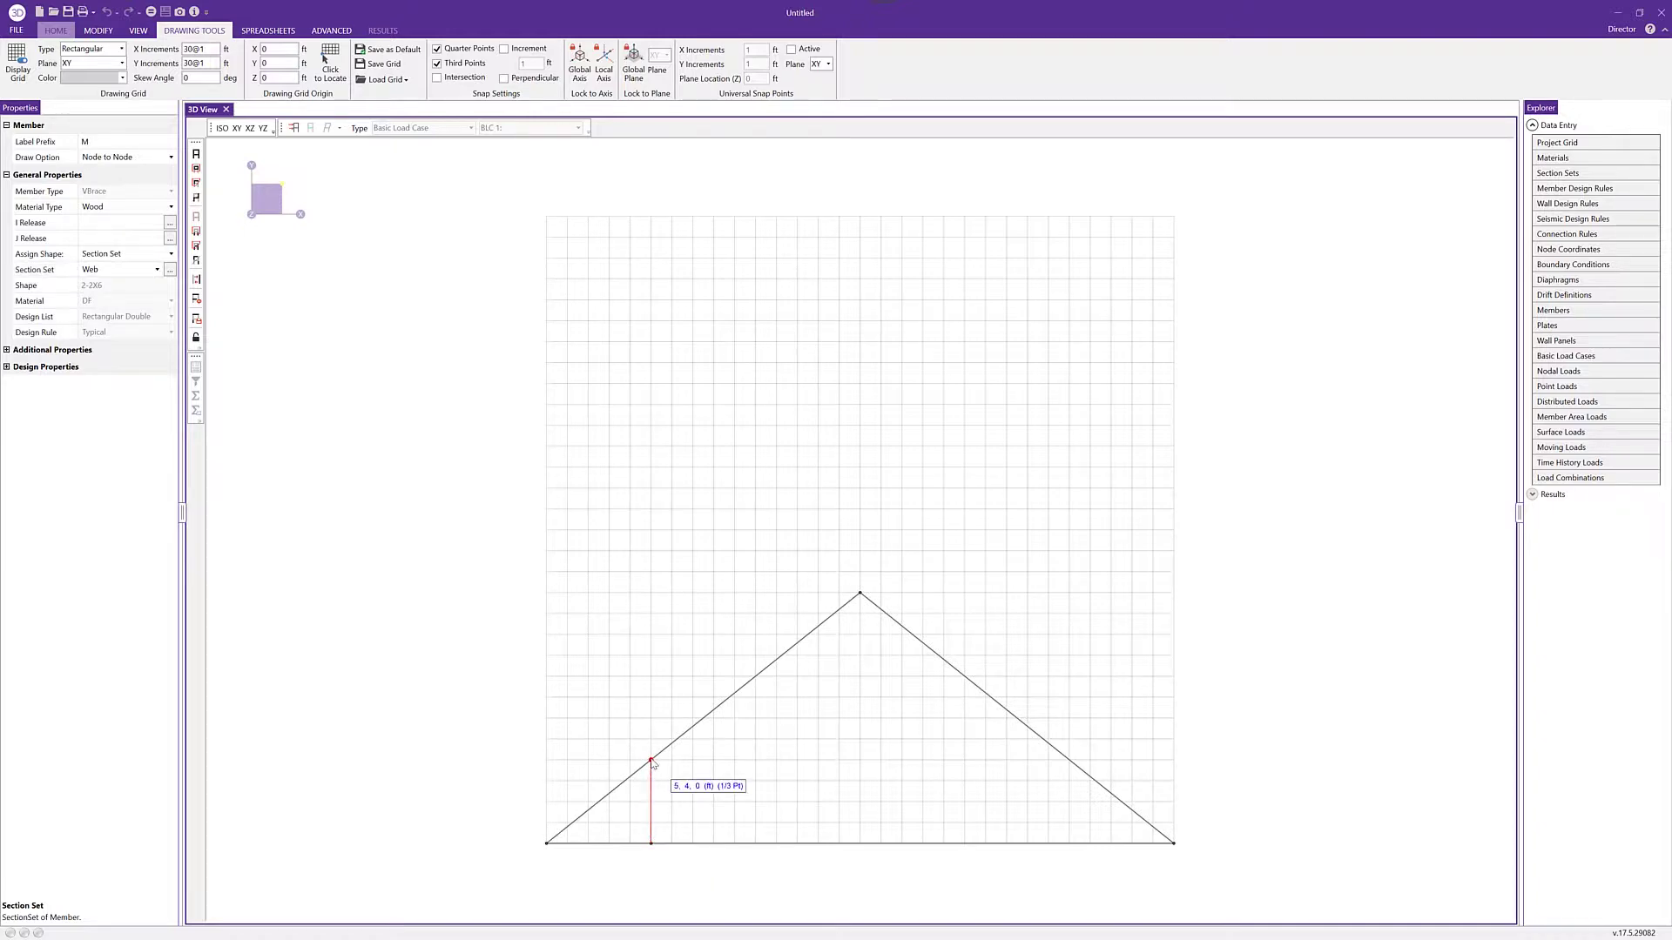
click(651, 760)
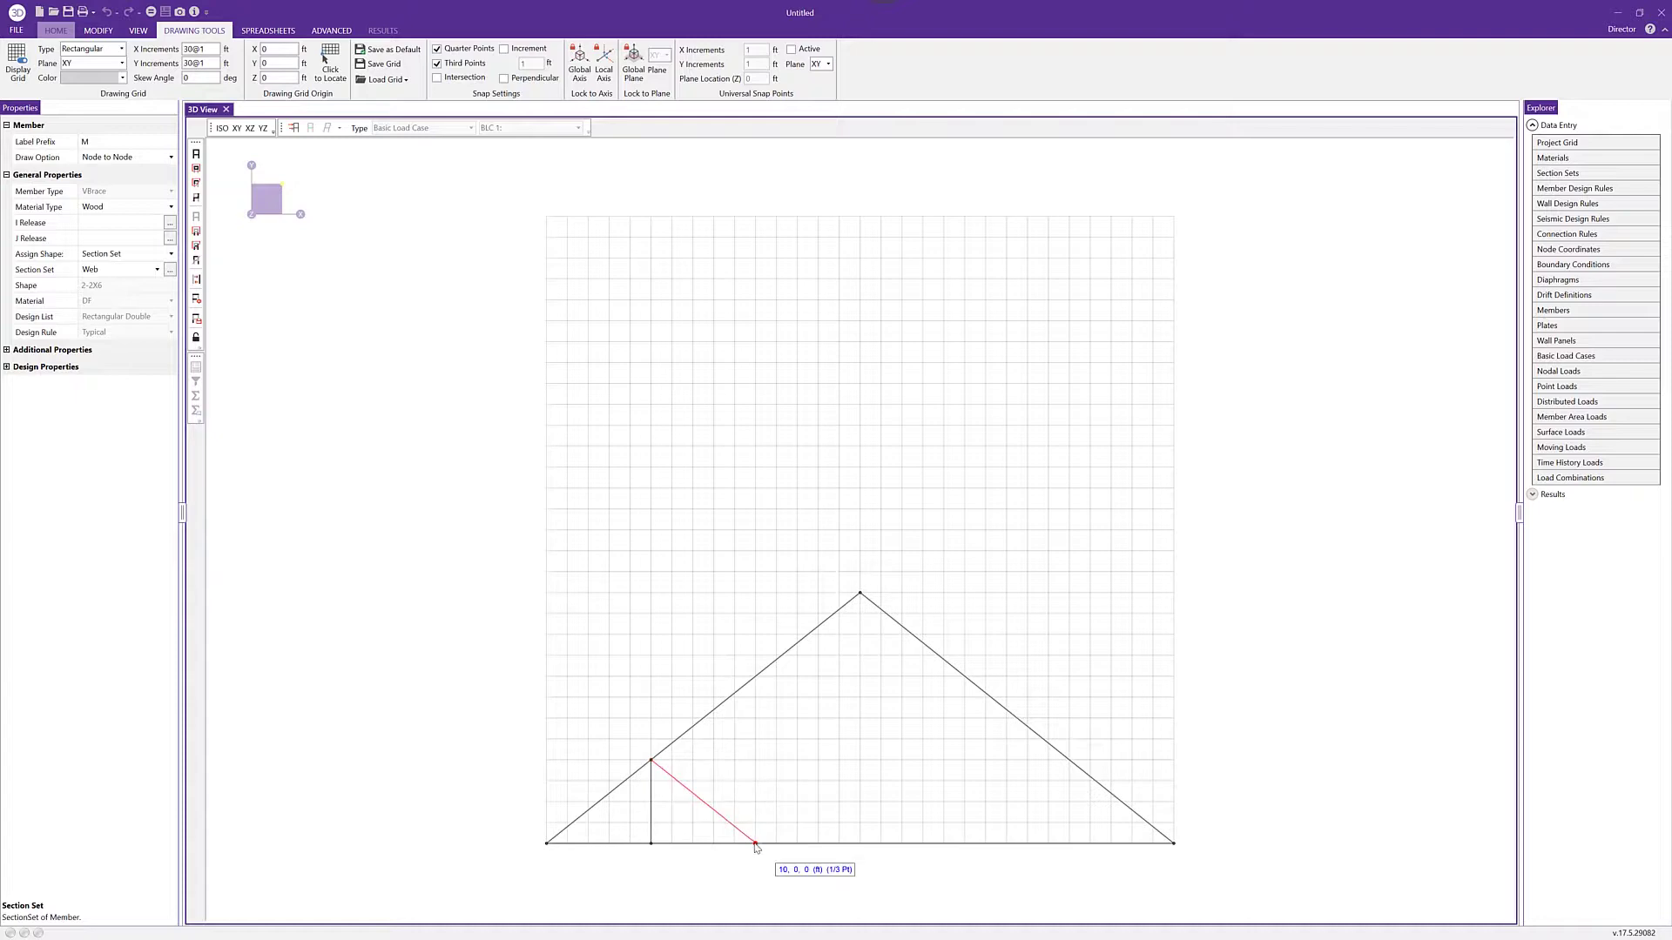
right_click(760, 834)
click(757, 840)
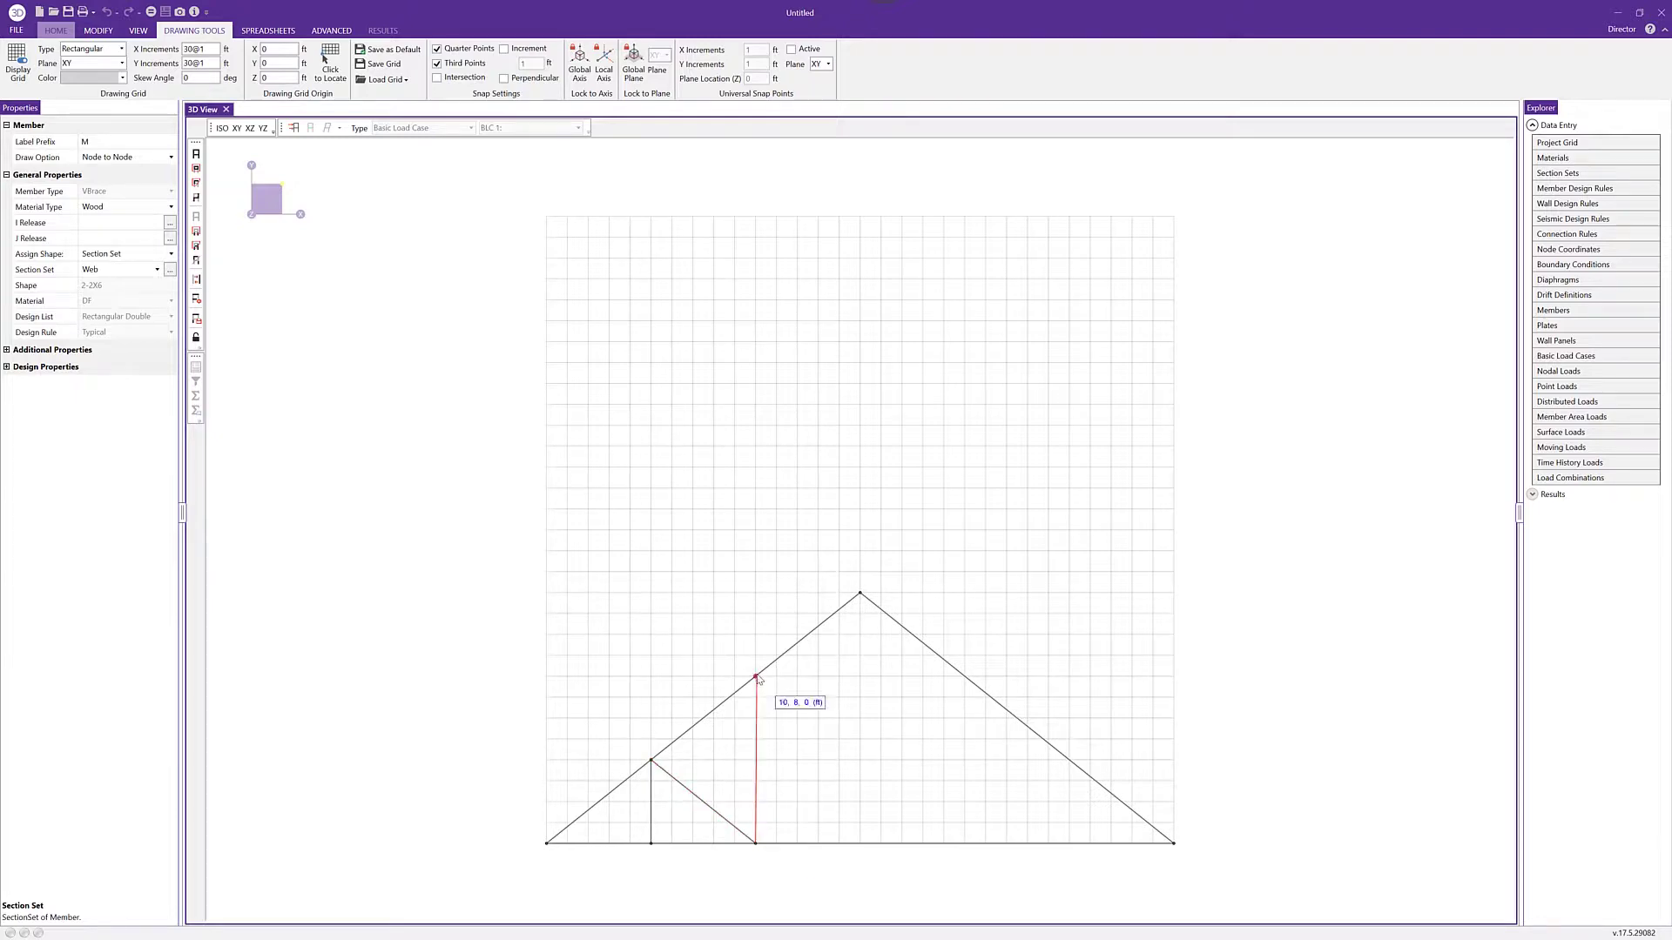
- Continue the Web members from 10, 0, 0 through 10, 8, 0 and 15, 0, 0 up to the apex at 15, 12, 0 ft
click(756, 678)
click(860, 843)
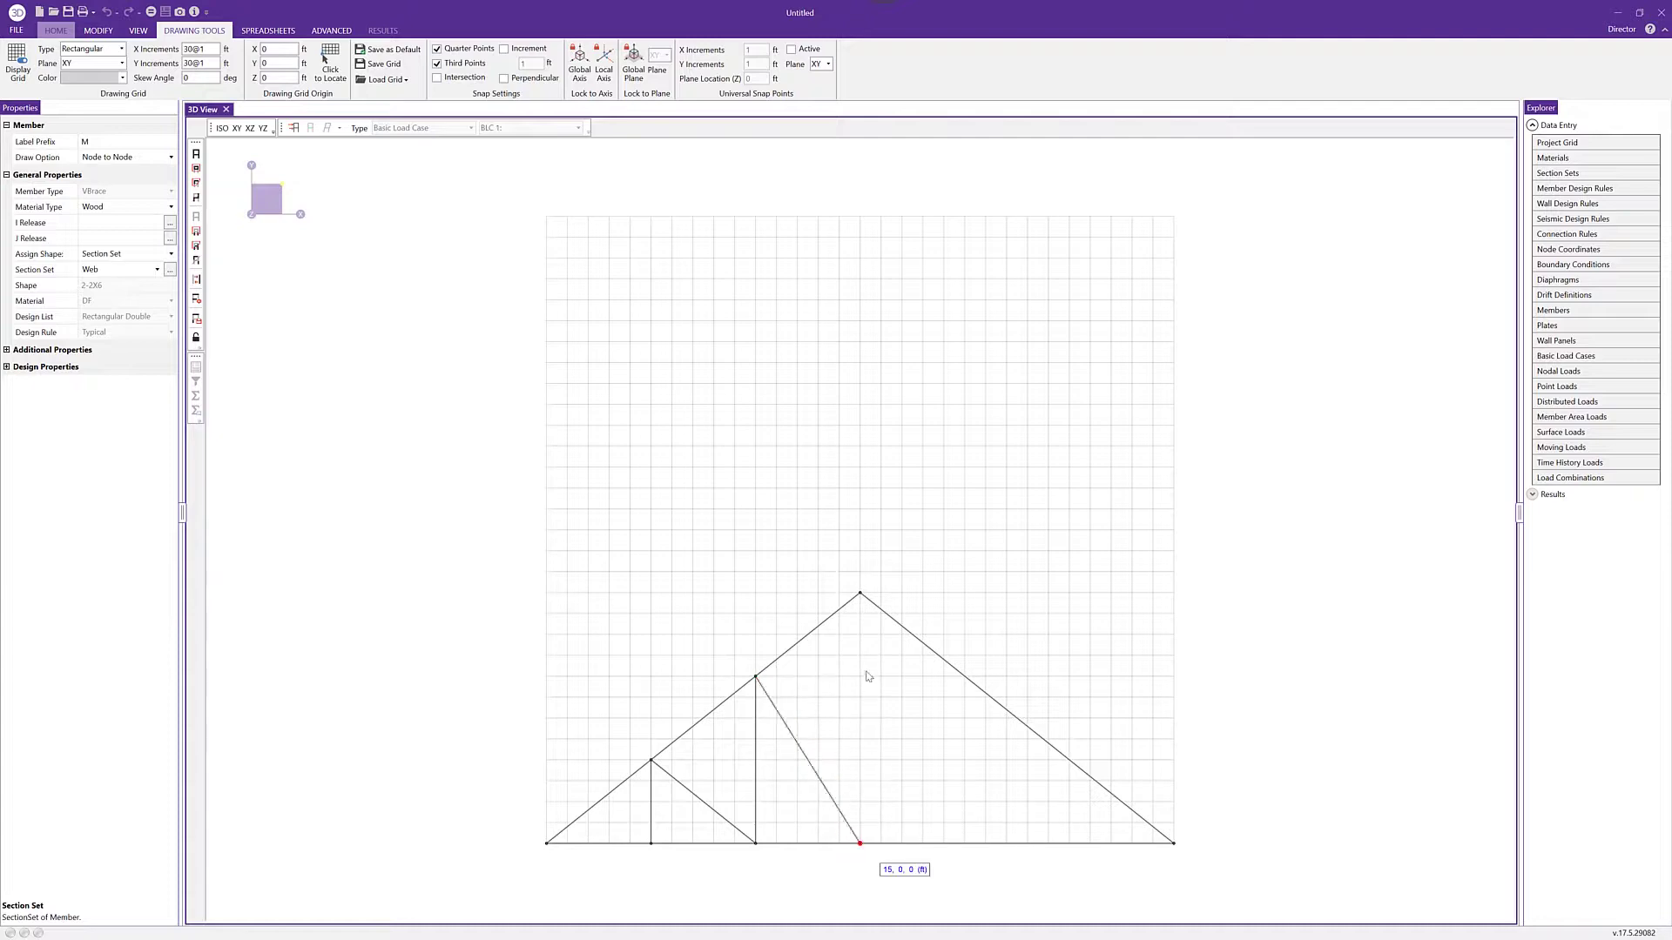
click(860, 595)
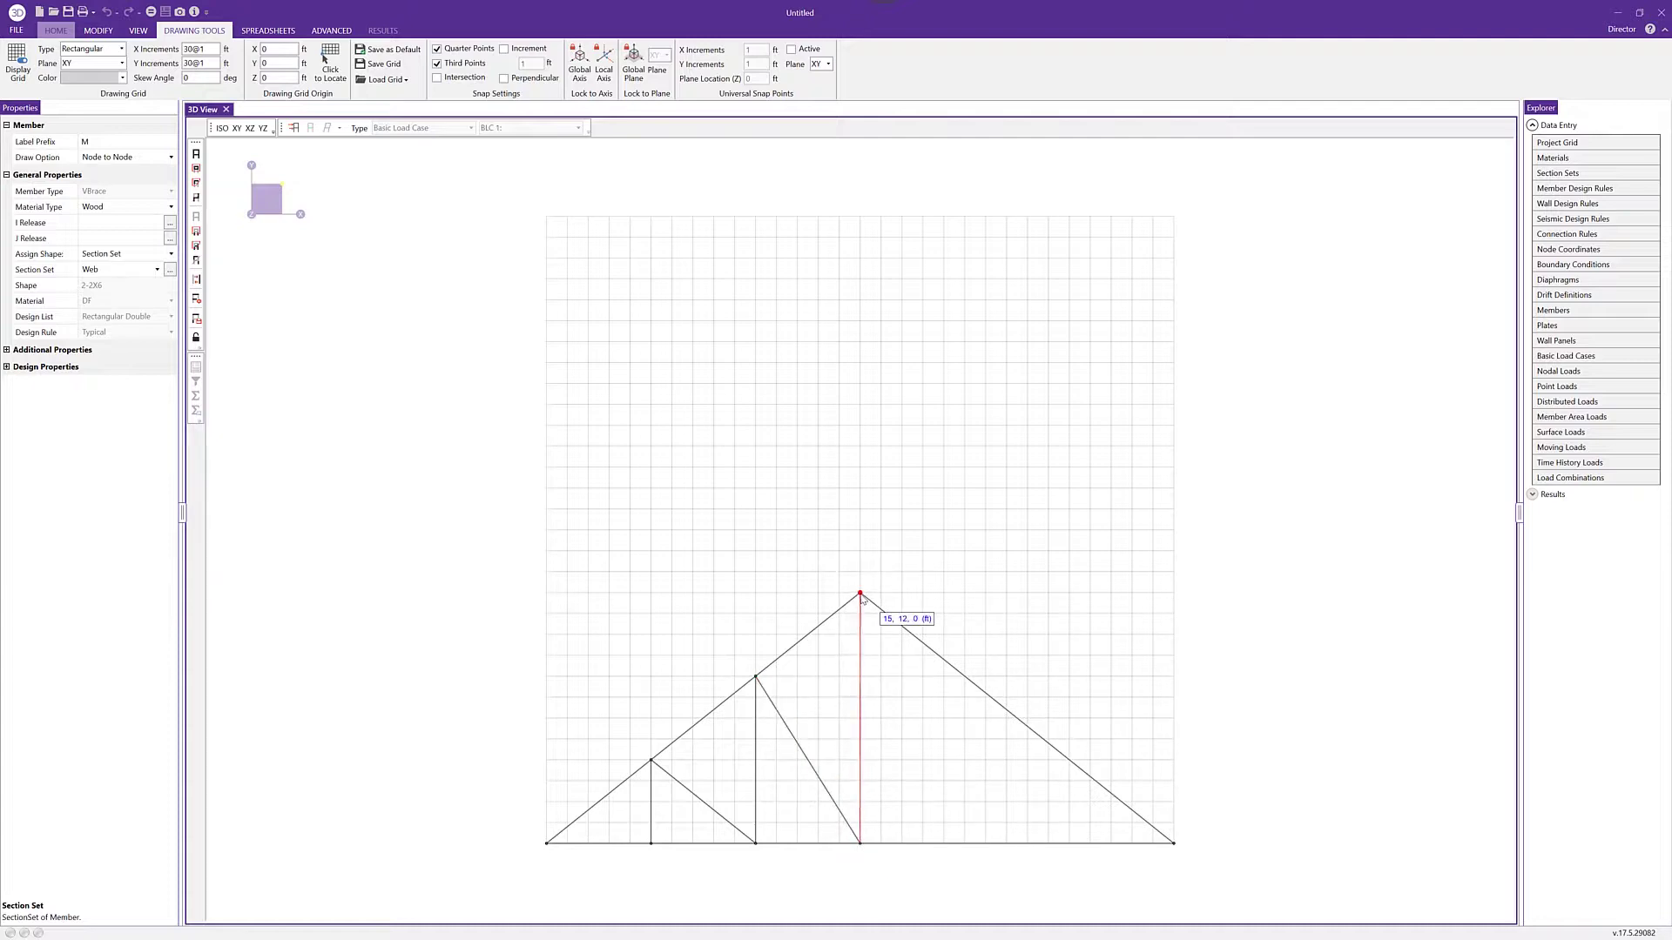
right_click(828, 731)
right_click(374, 259)
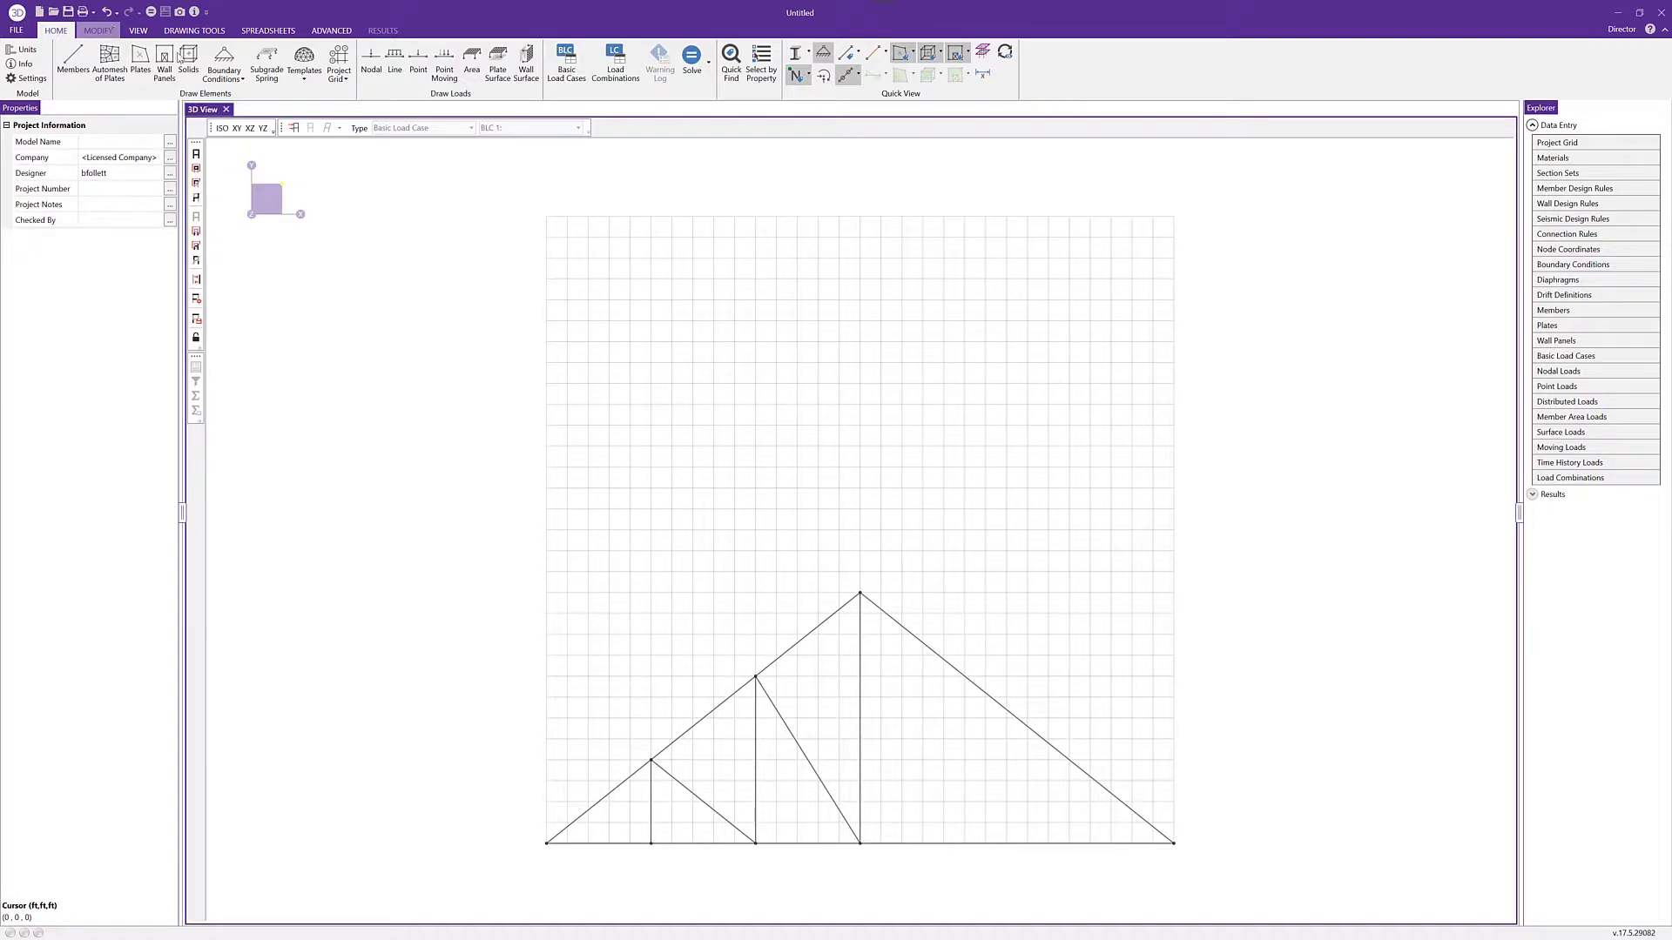
- Mirror-copy the four web members of the truss's left half about the YZ plane at X location 15 ft
click(97, 31)
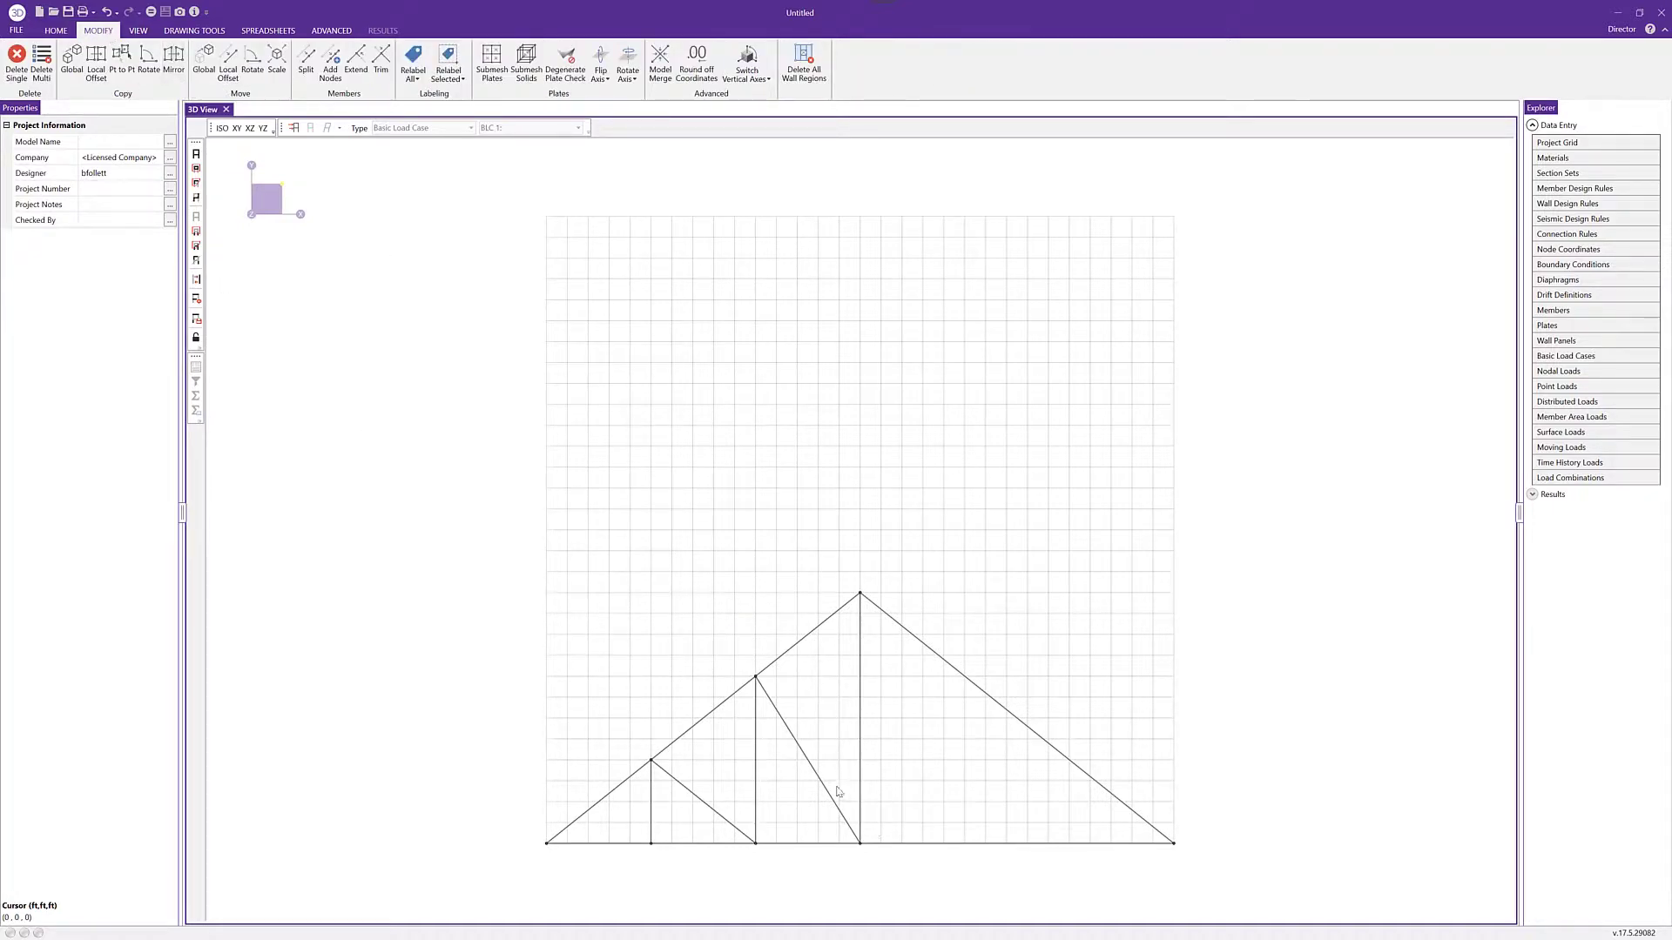
drag(840, 794, 635, 834)
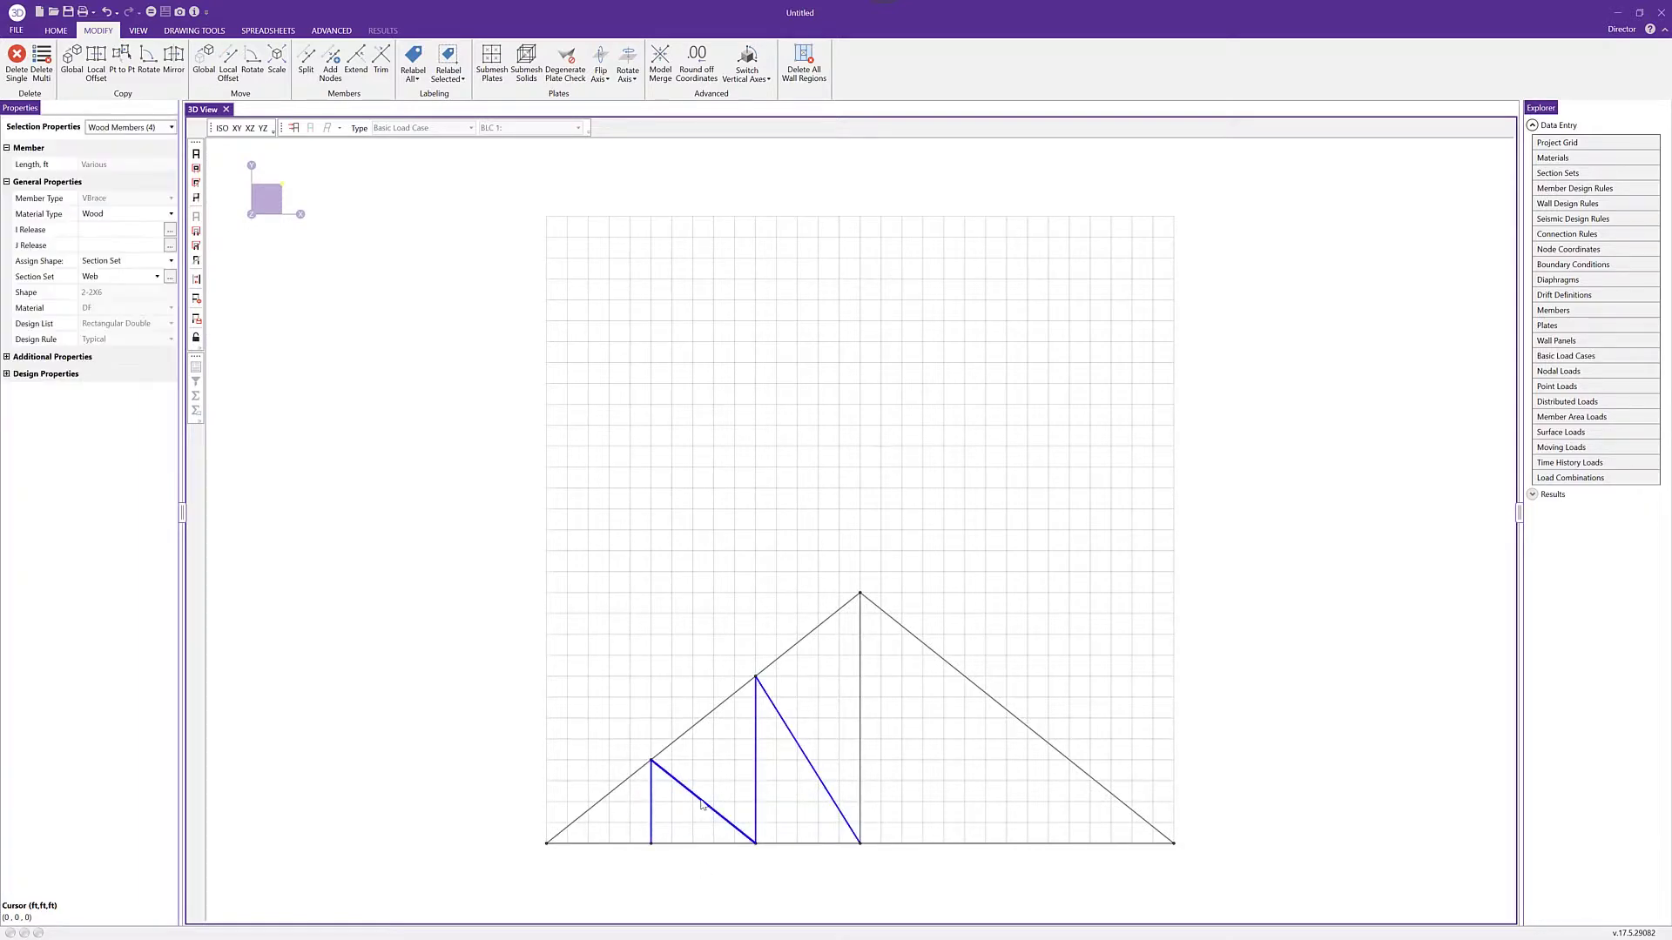
click(173, 62)
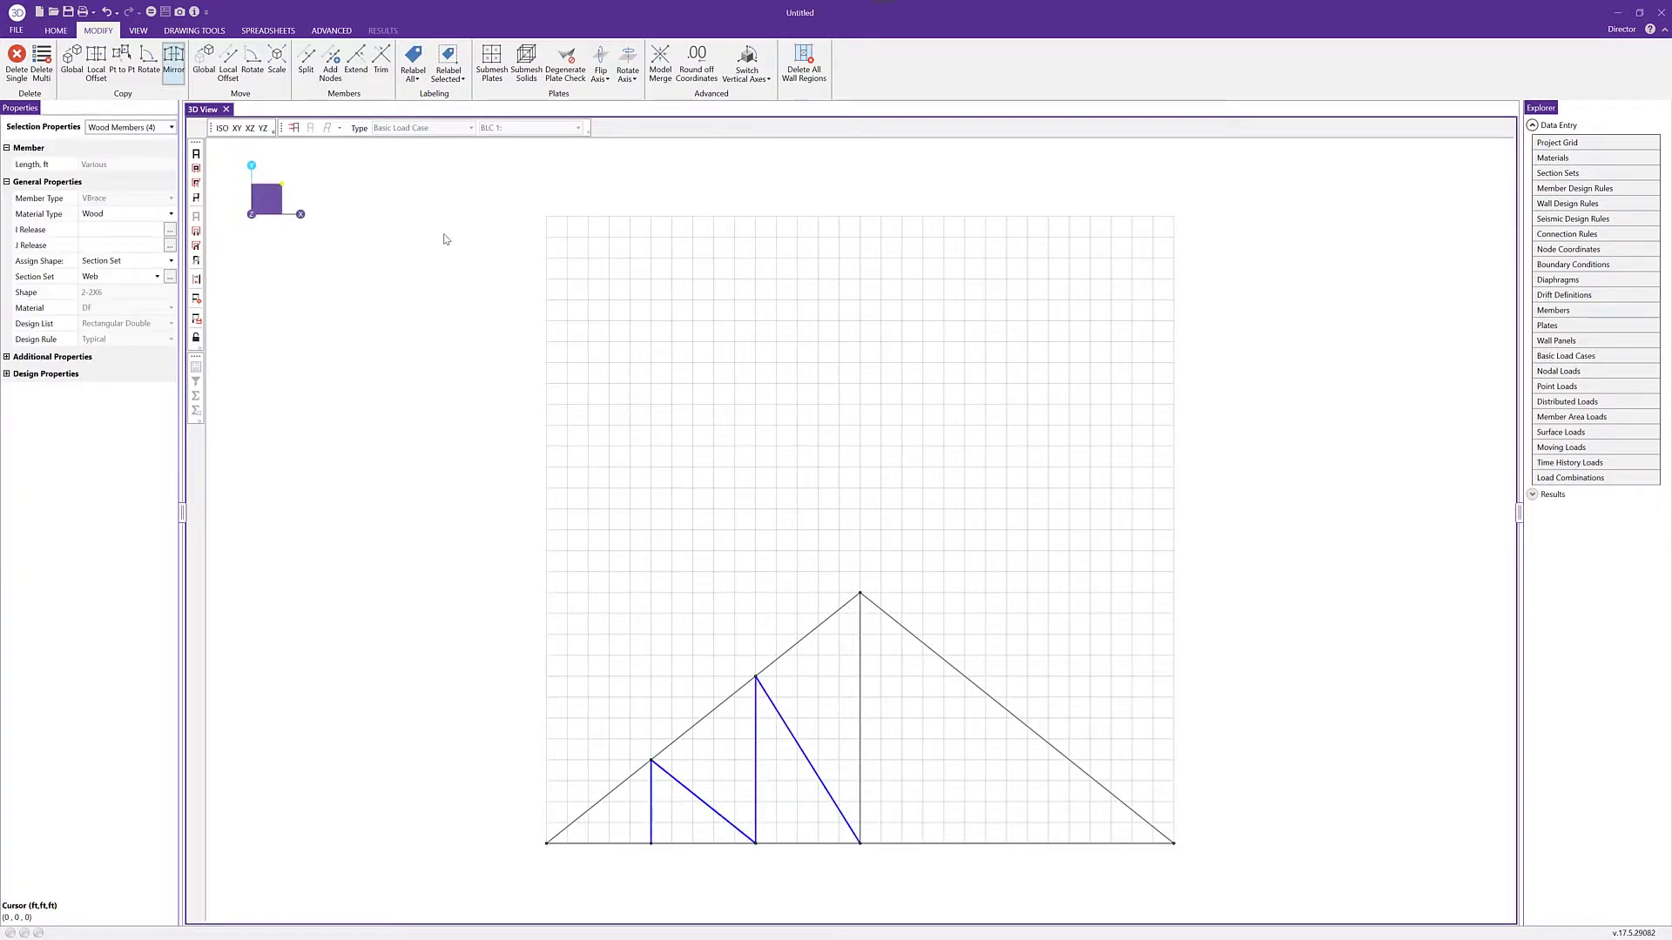
click(131, 141)
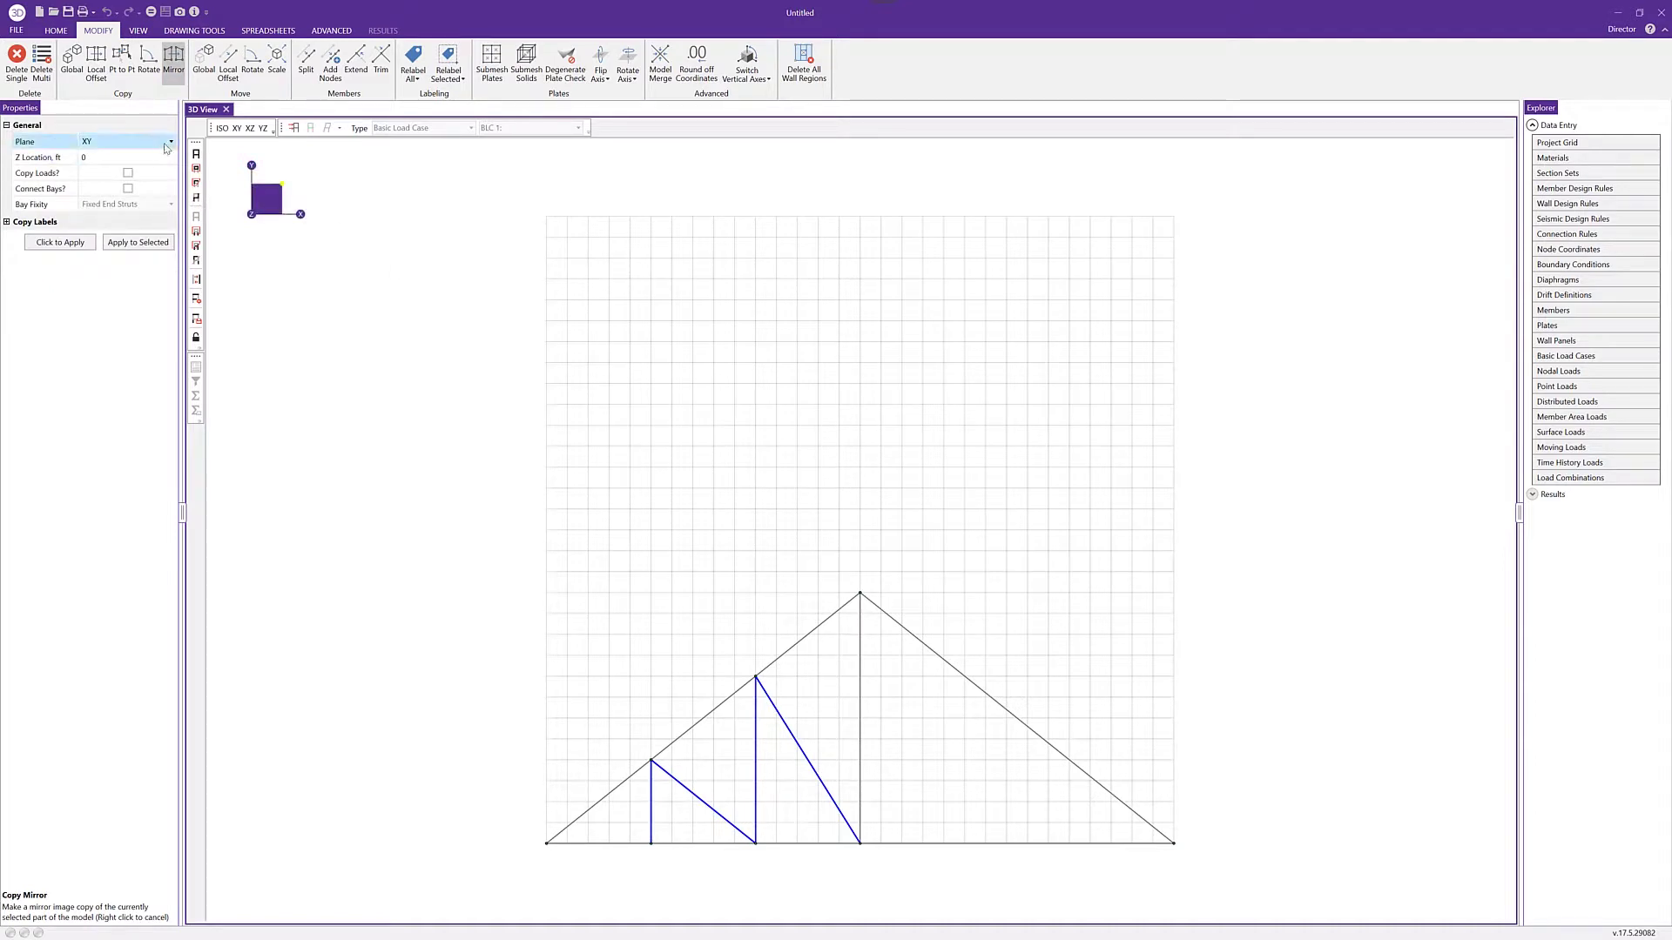
click(169, 142)
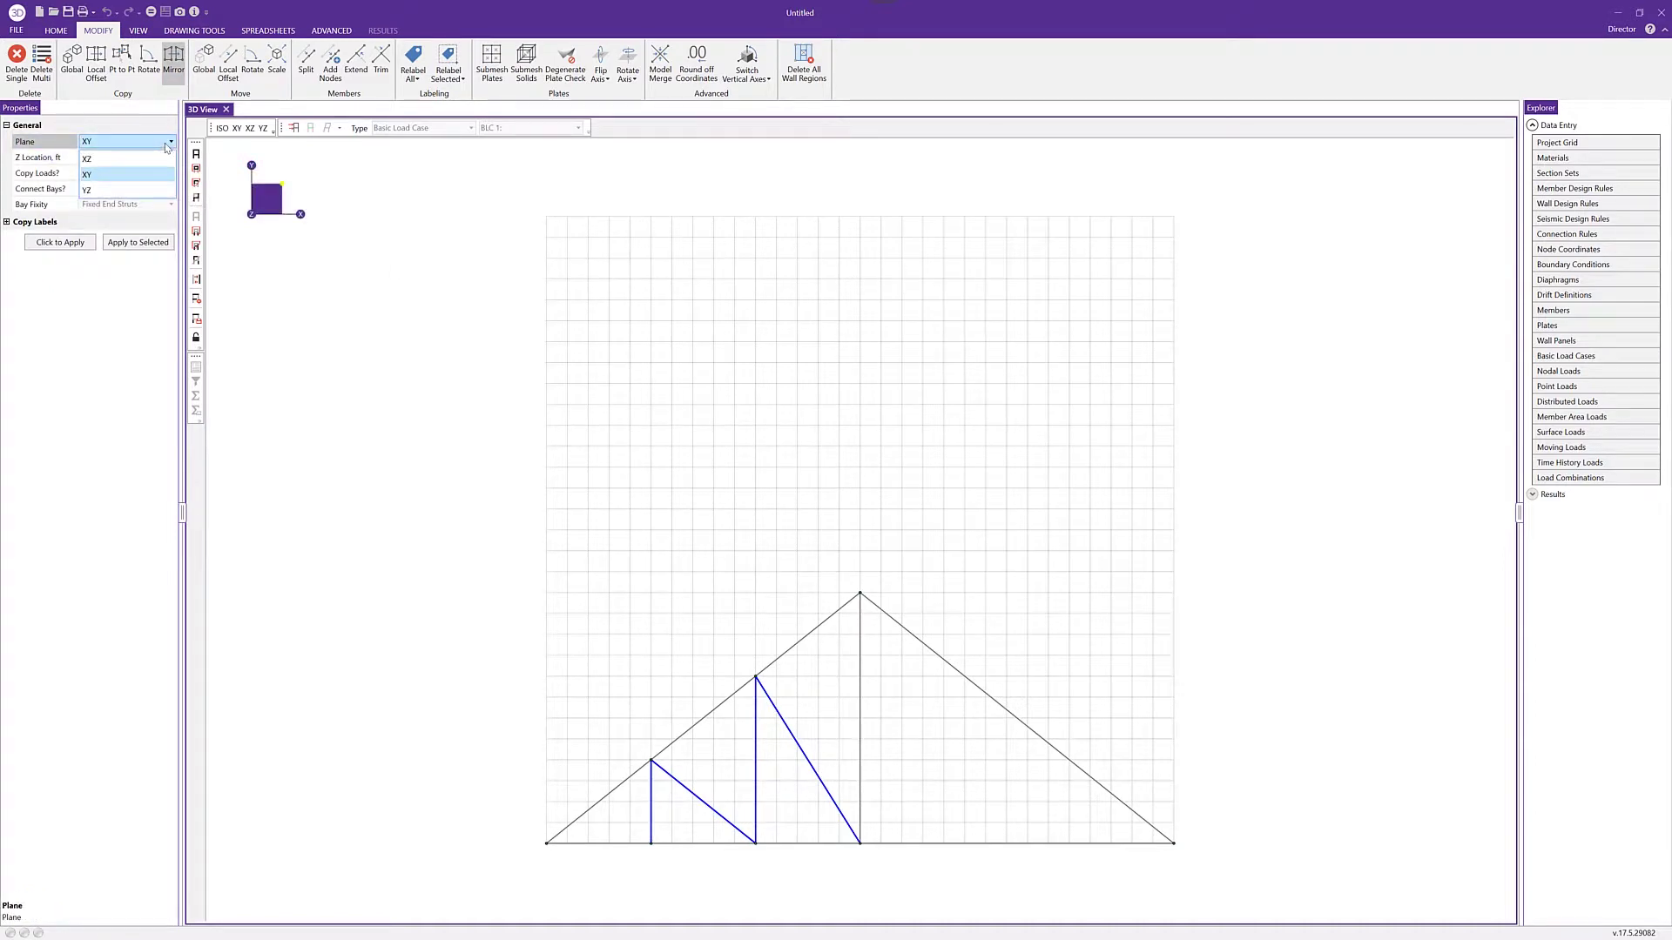
click(151, 190)
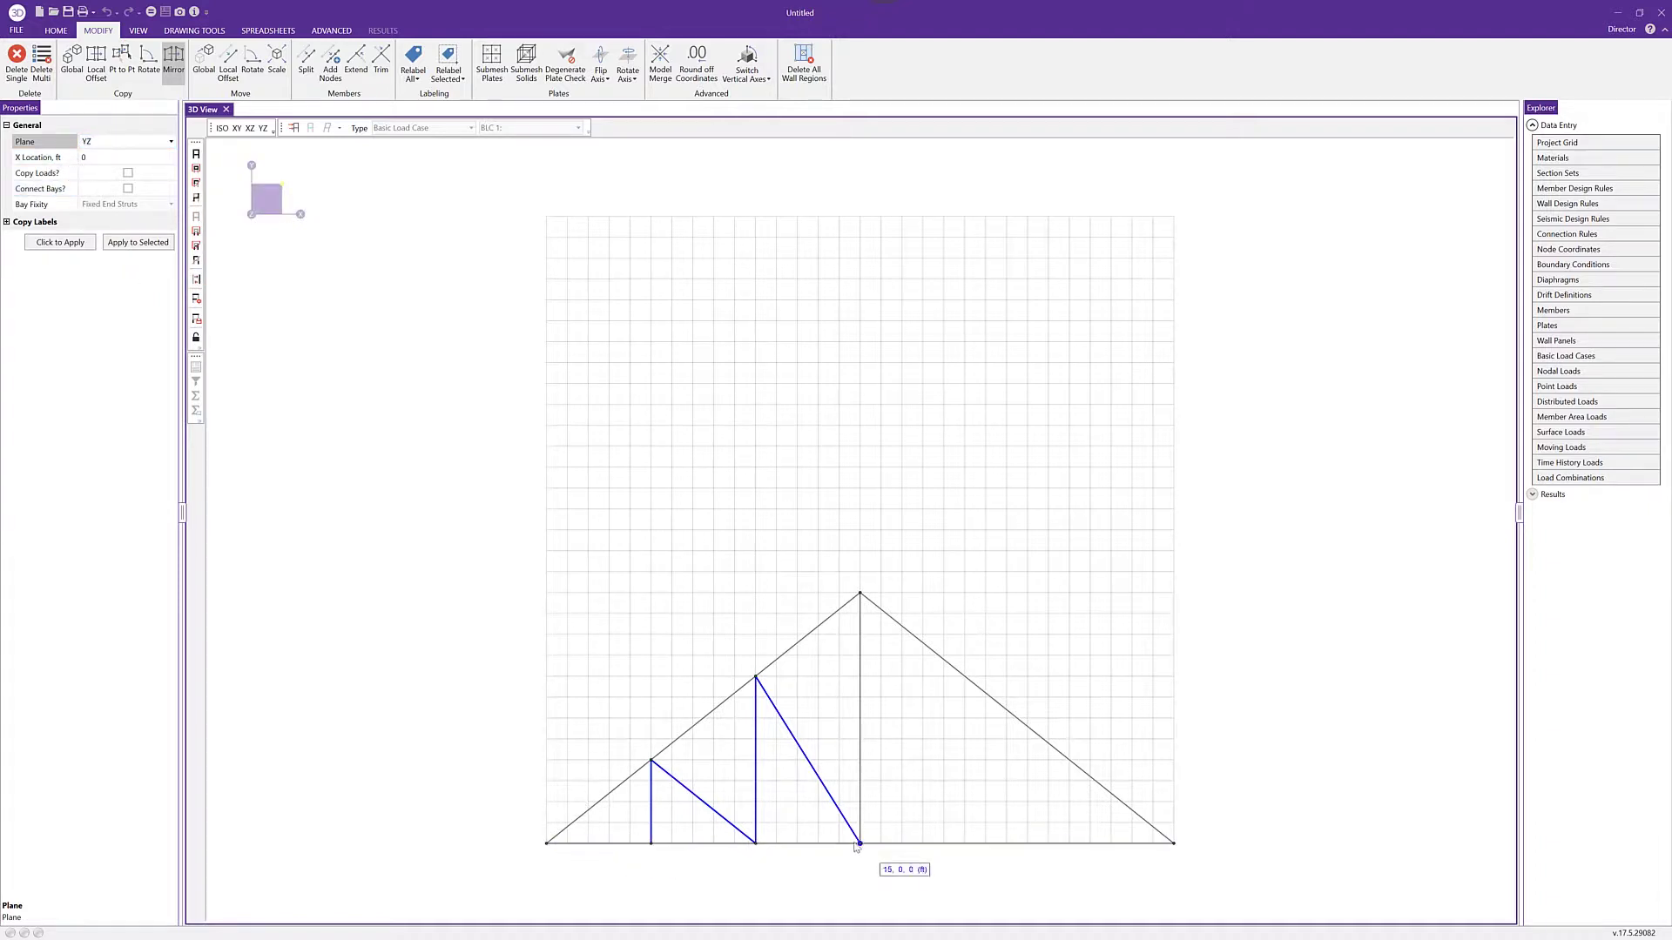
click(92, 159)
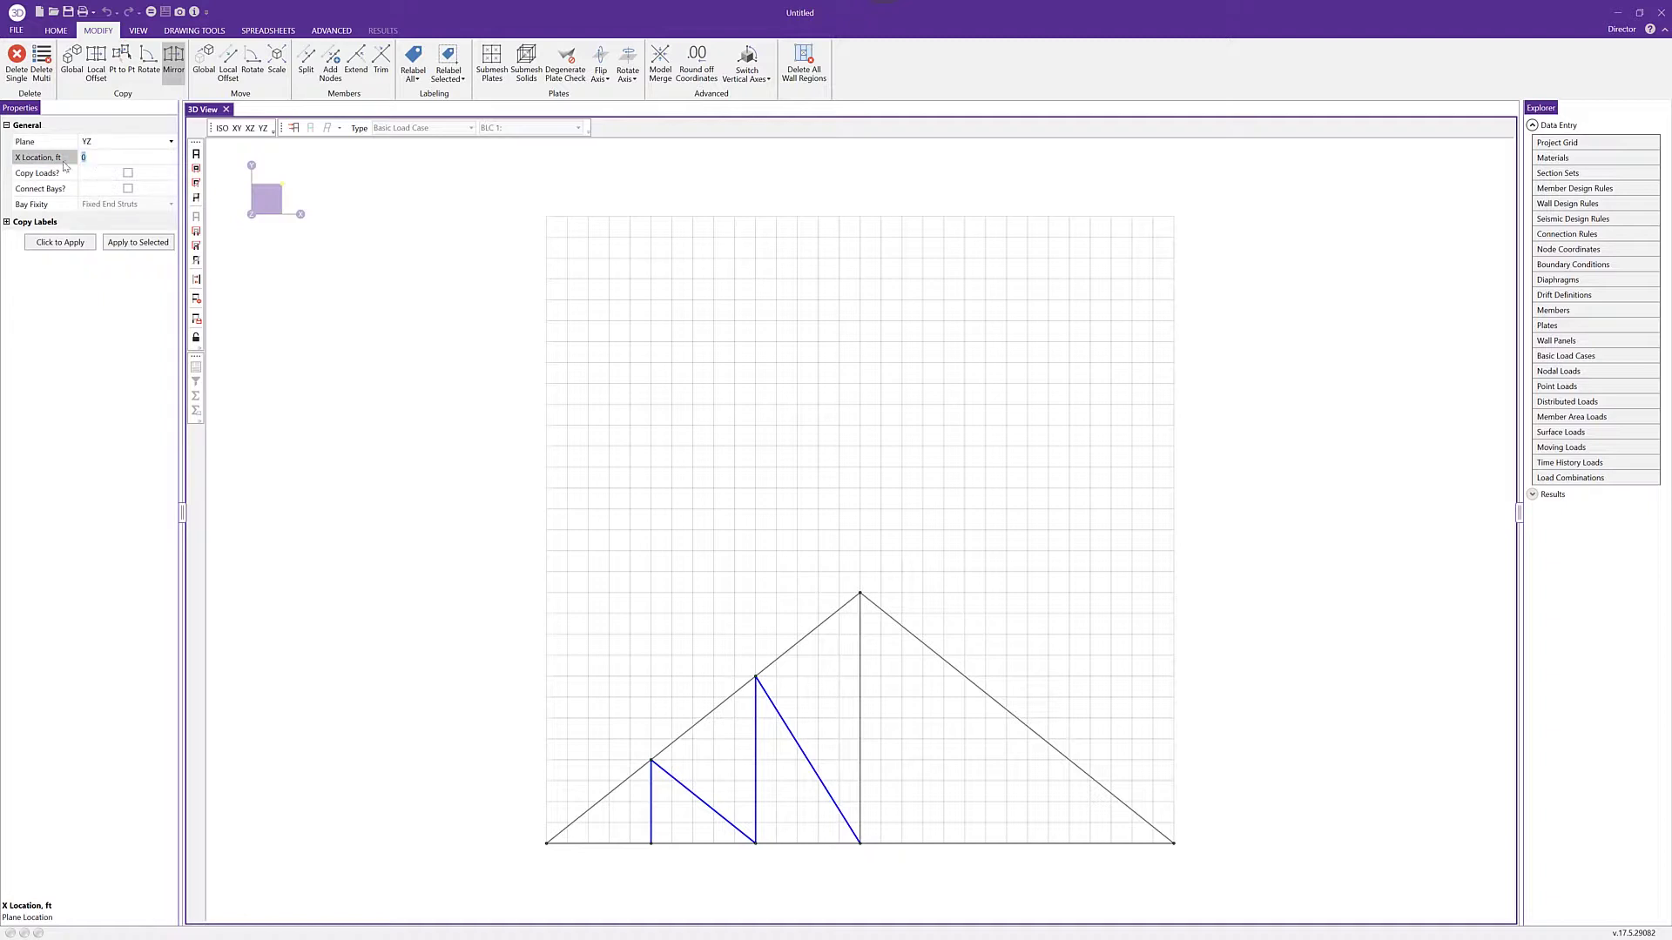
click(64, 167)
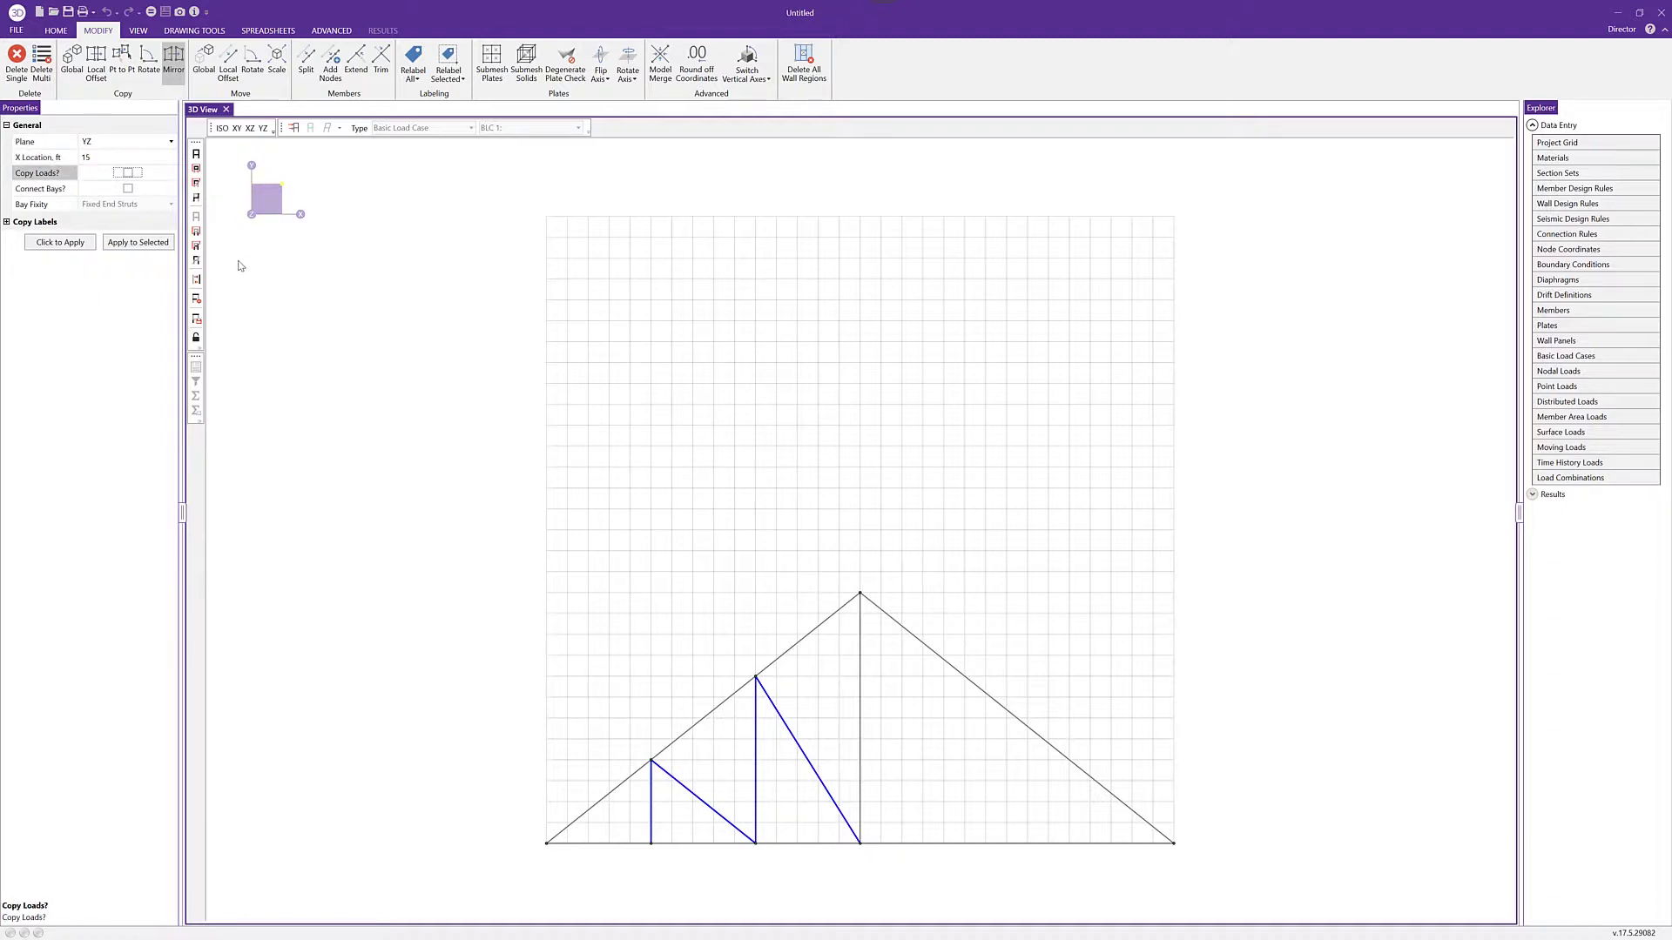
click(148, 247)
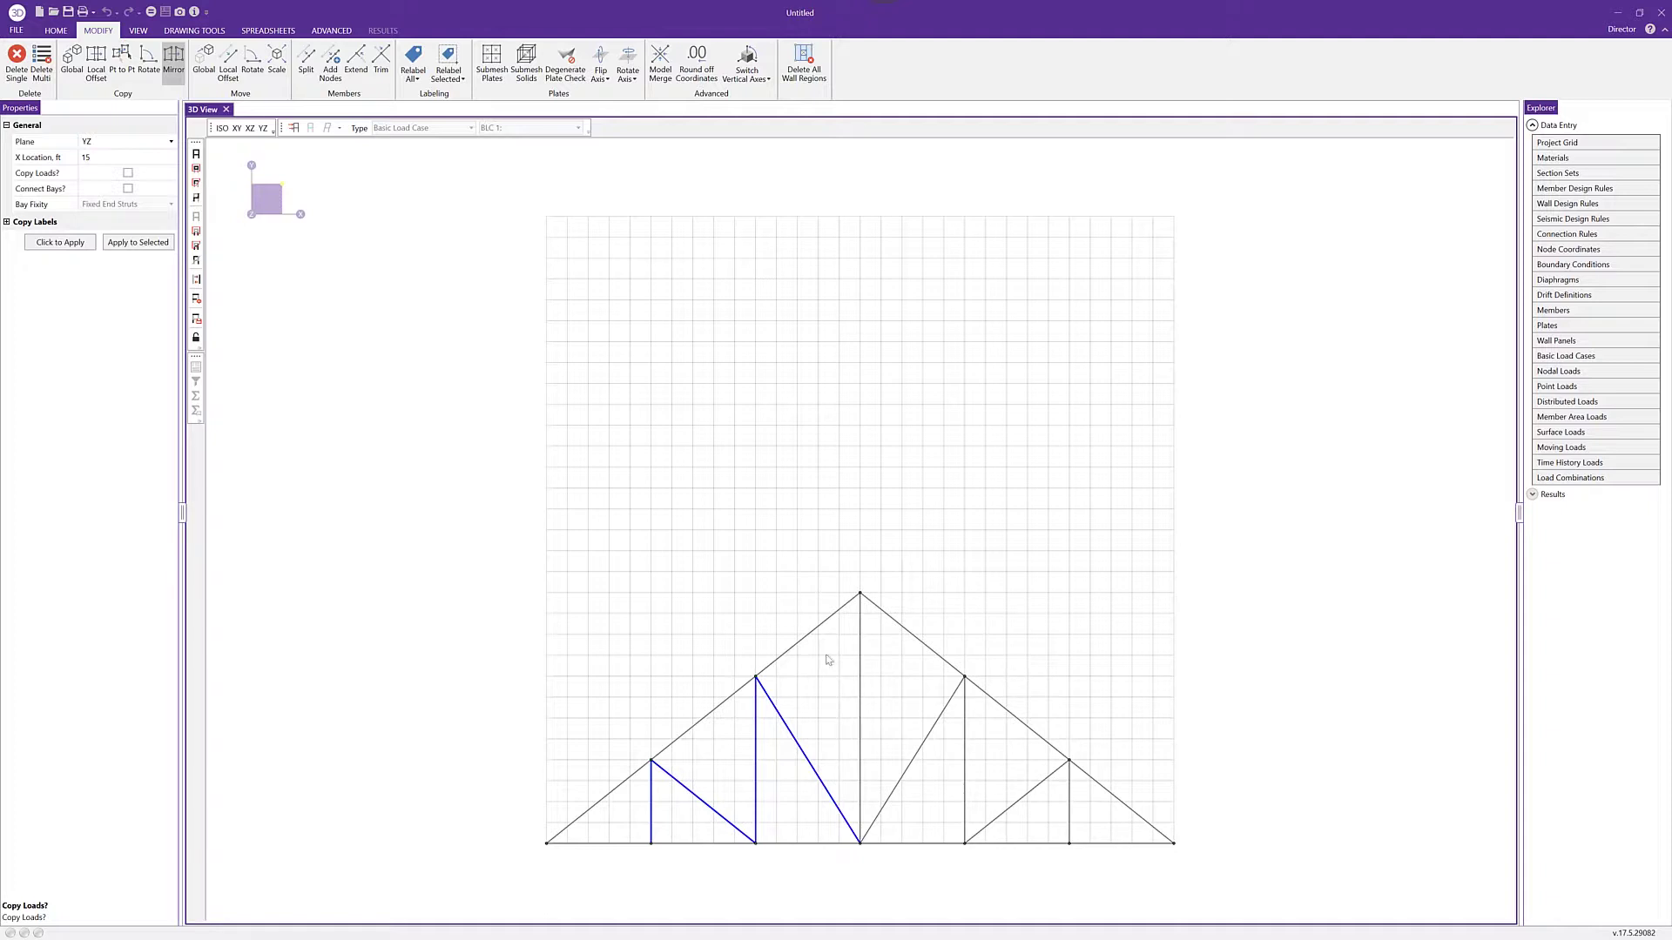
key(Escape)
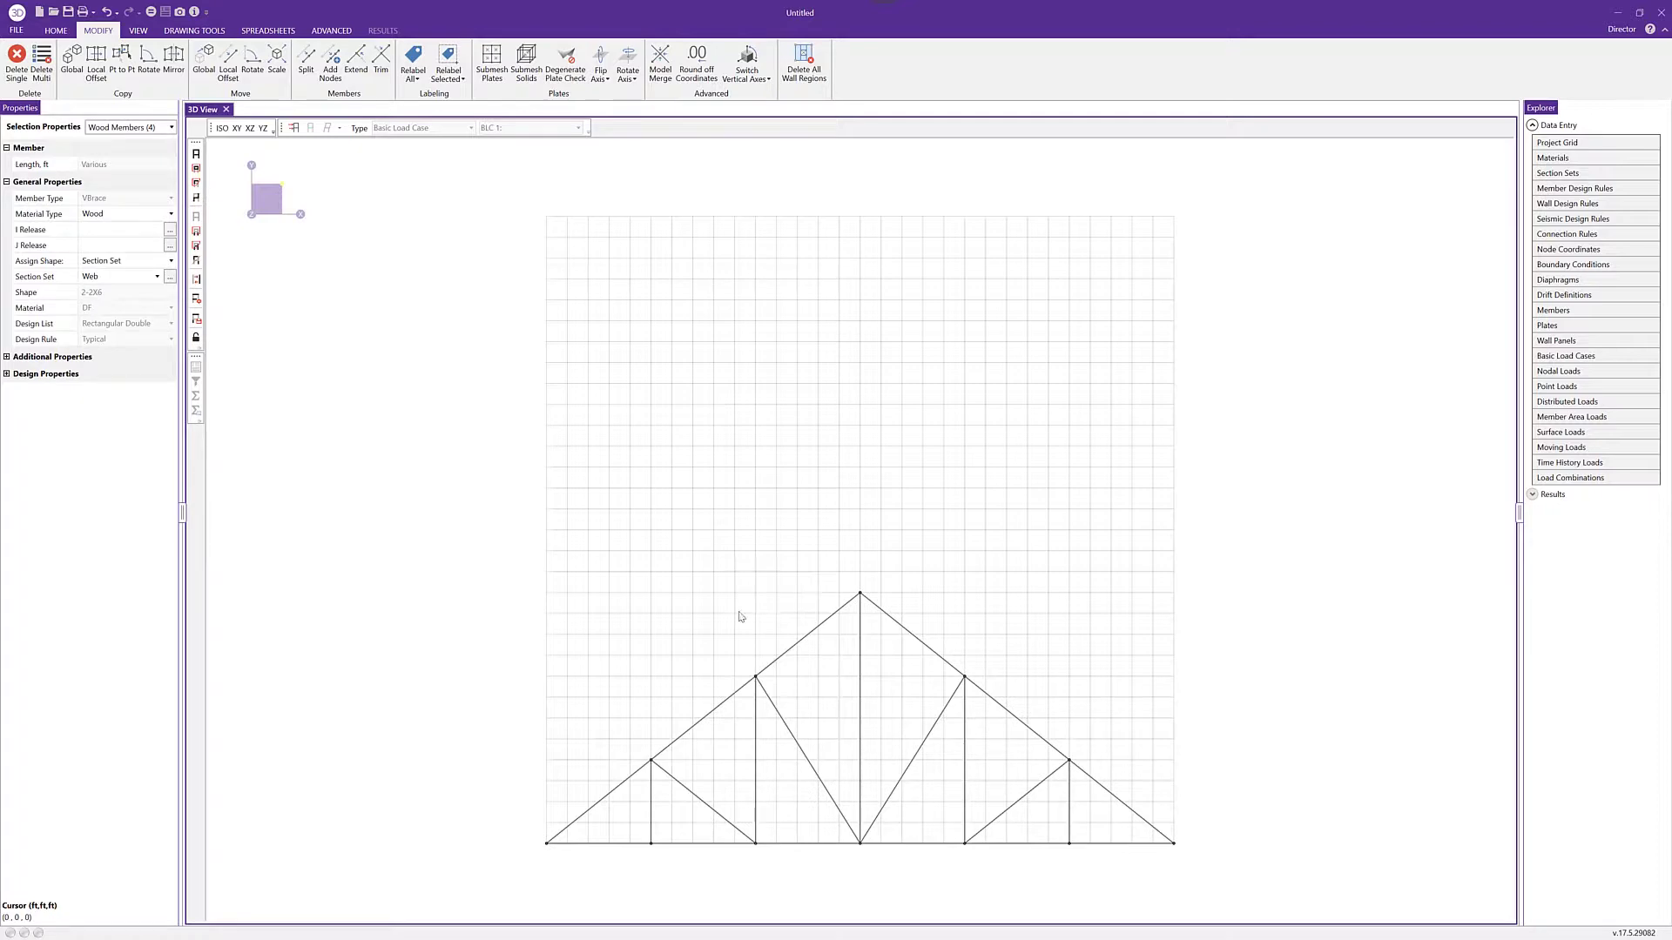
- Start a truss from the Truss template and set its material to Wood
click(52, 29)
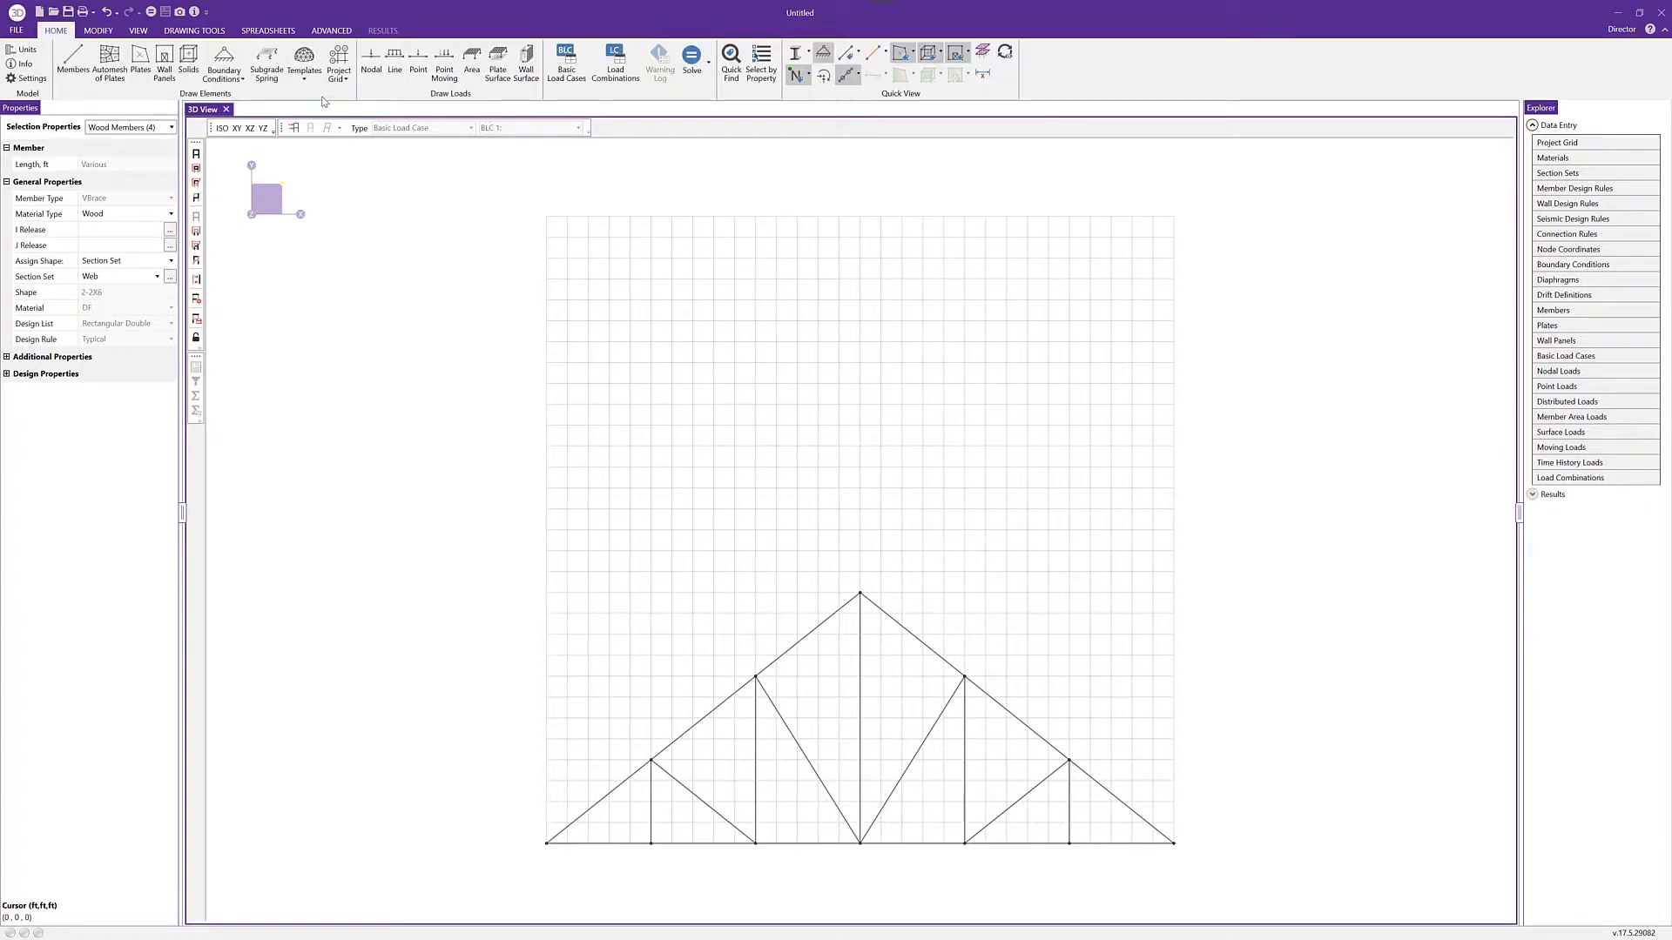
click(313, 81)
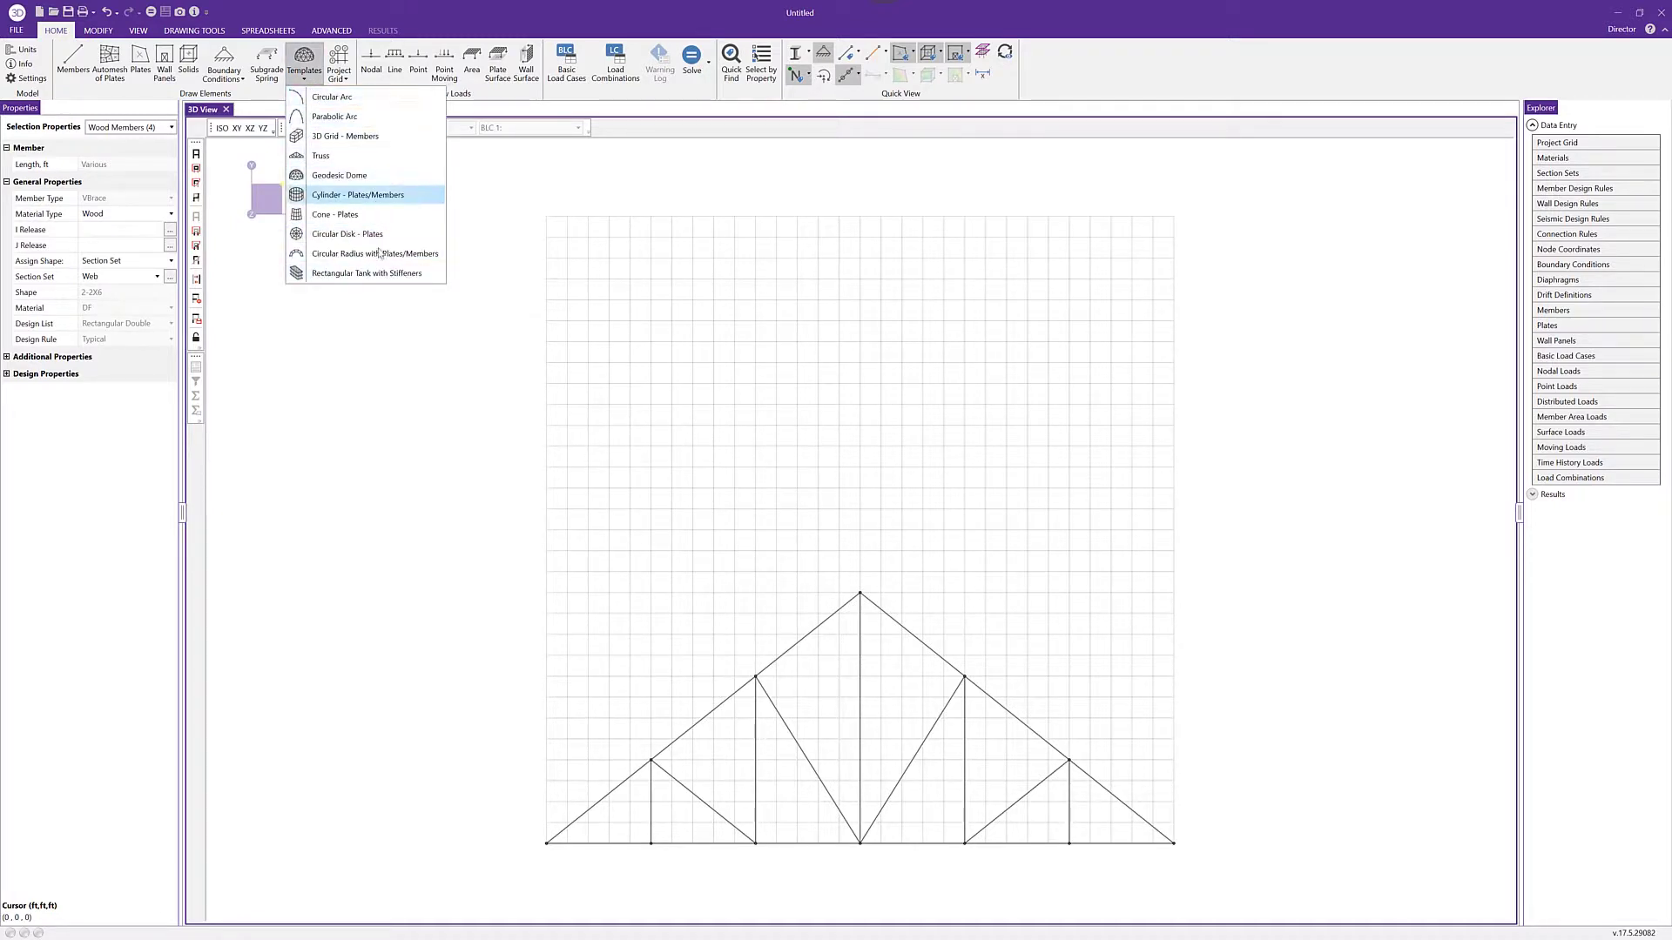
click(361, 157)
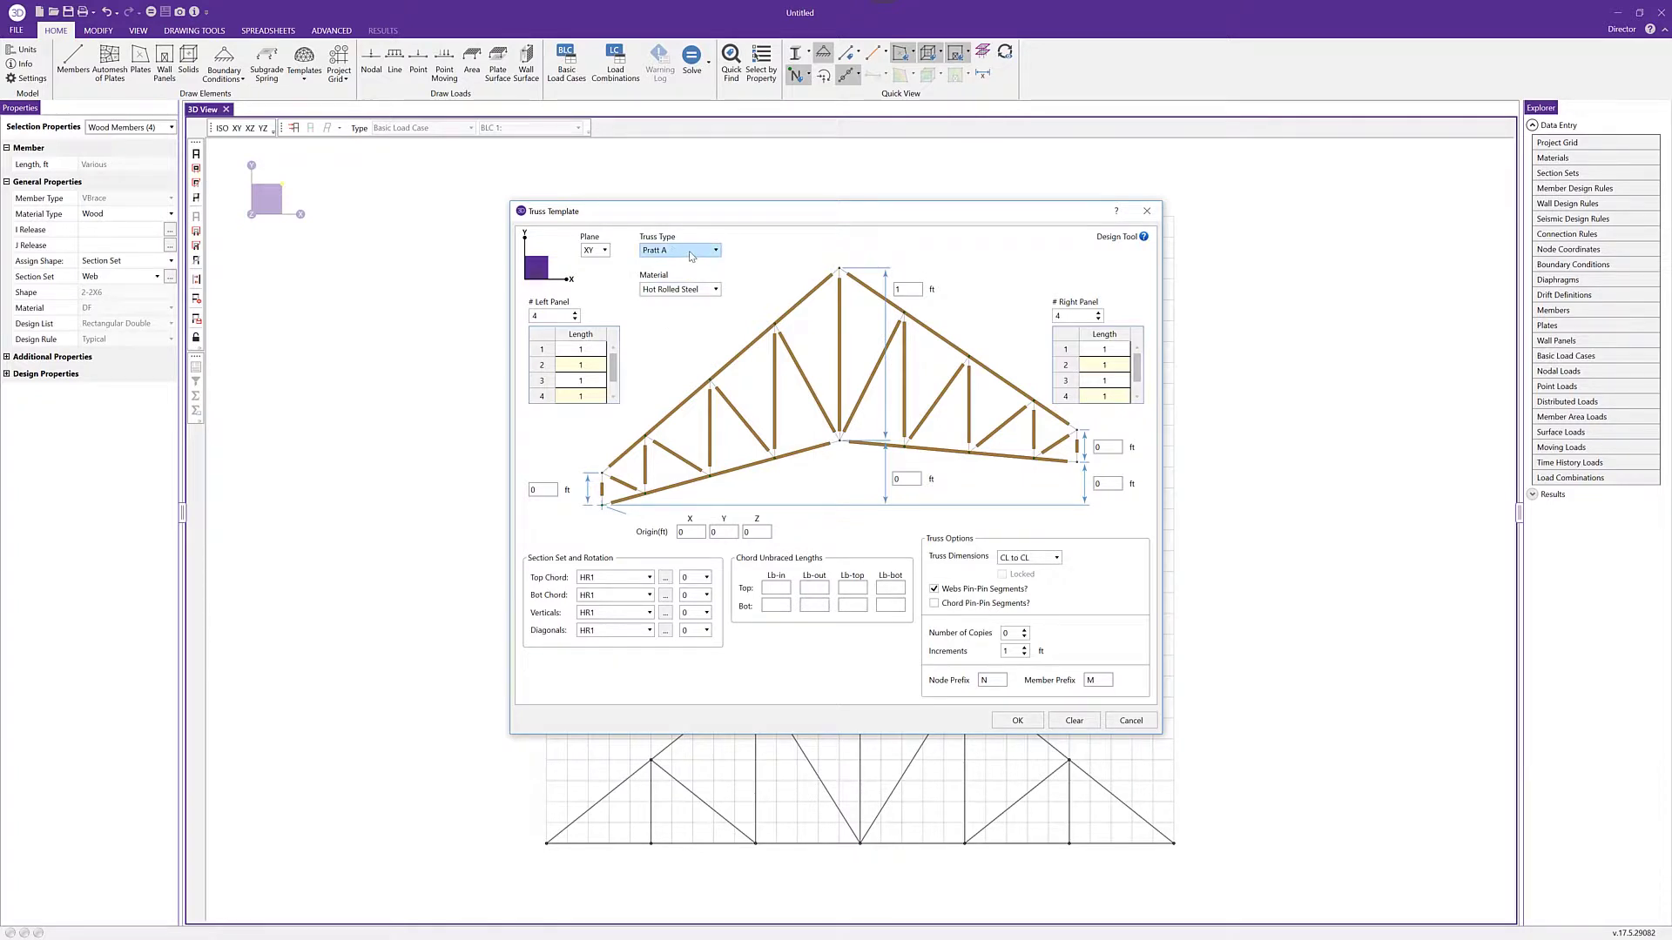
click(694, 291)
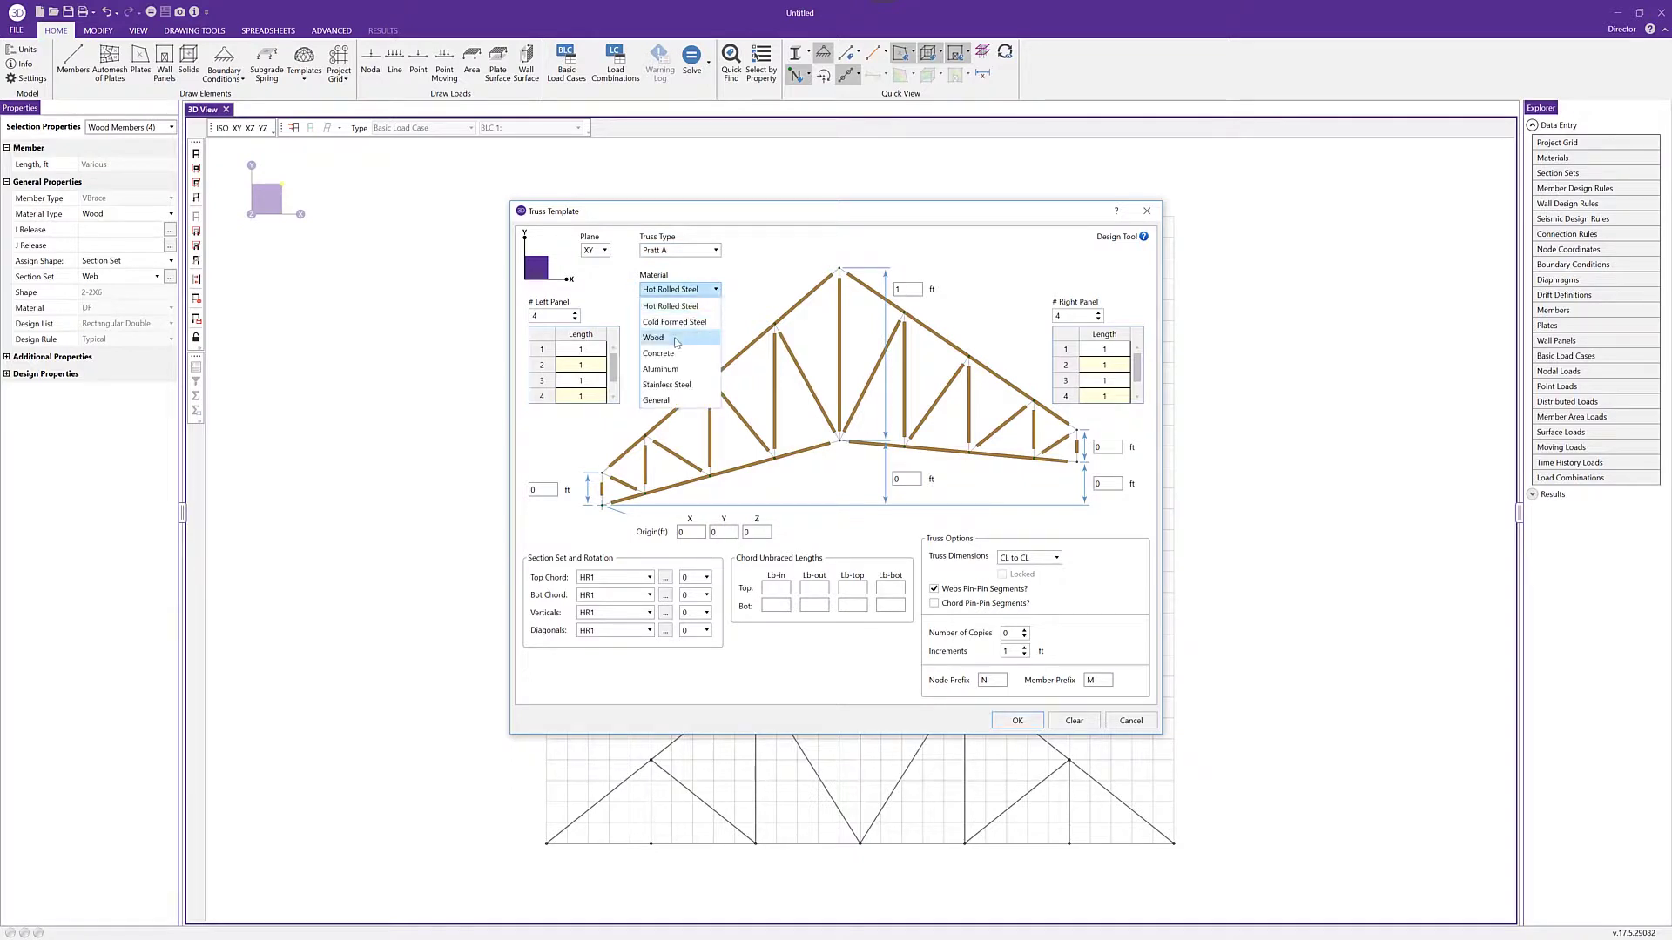
click(677, 338)
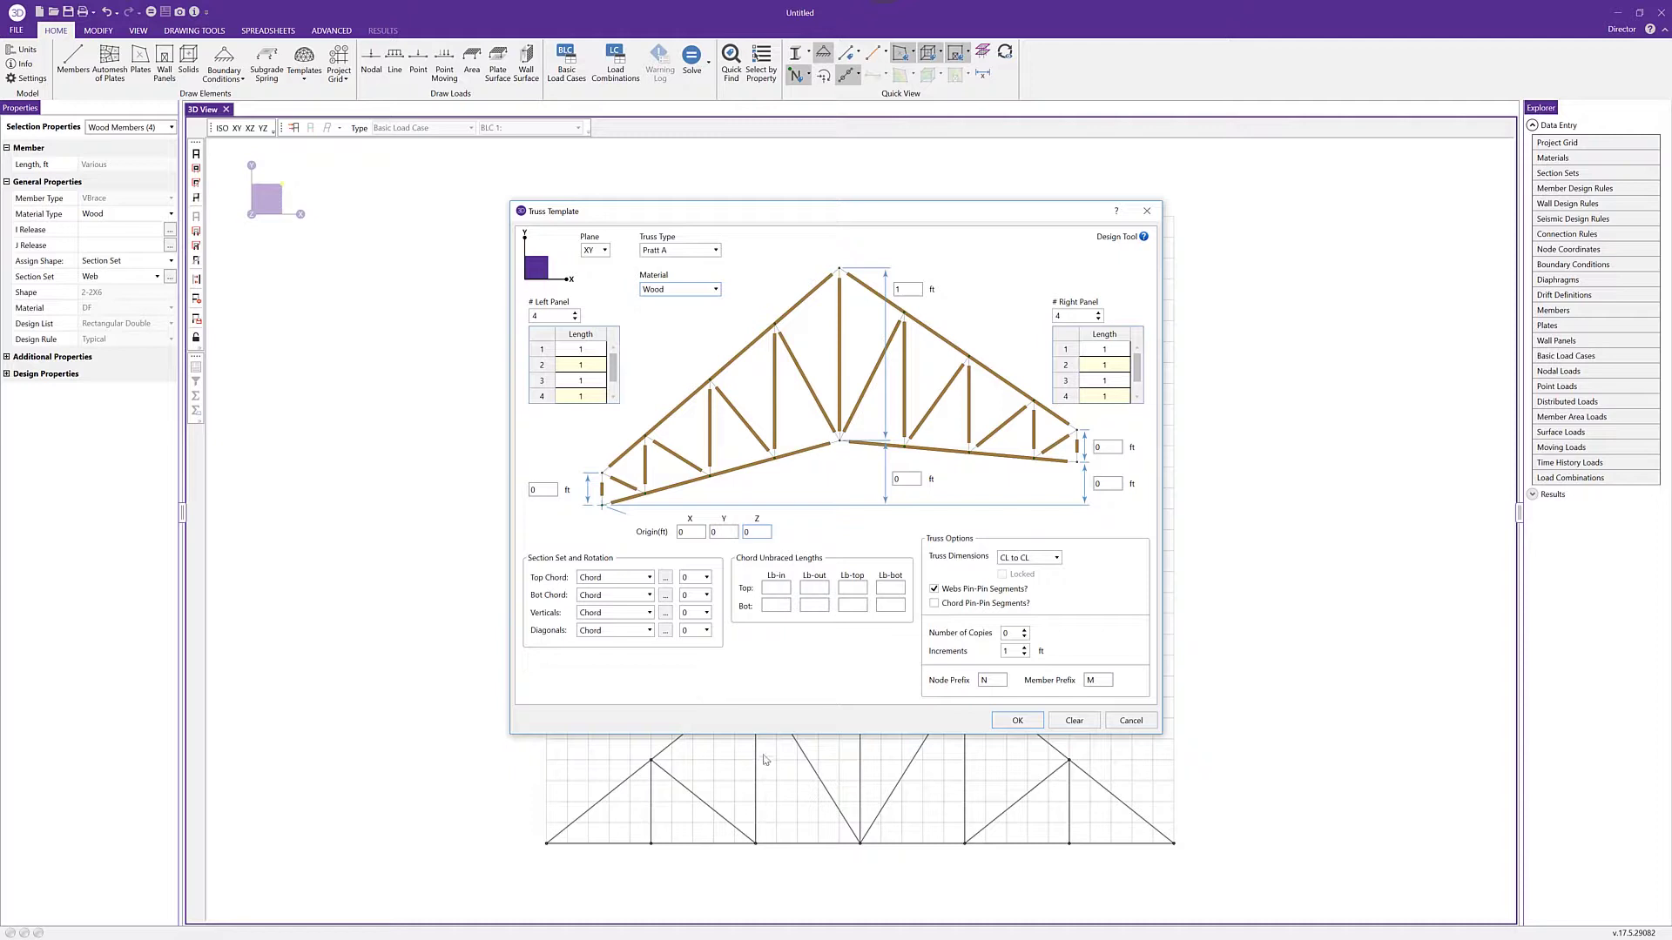
- Give the template truss 3 panels on each side of the apex, each with a length of 5 ft
click(575, 319)
click(591, 352)
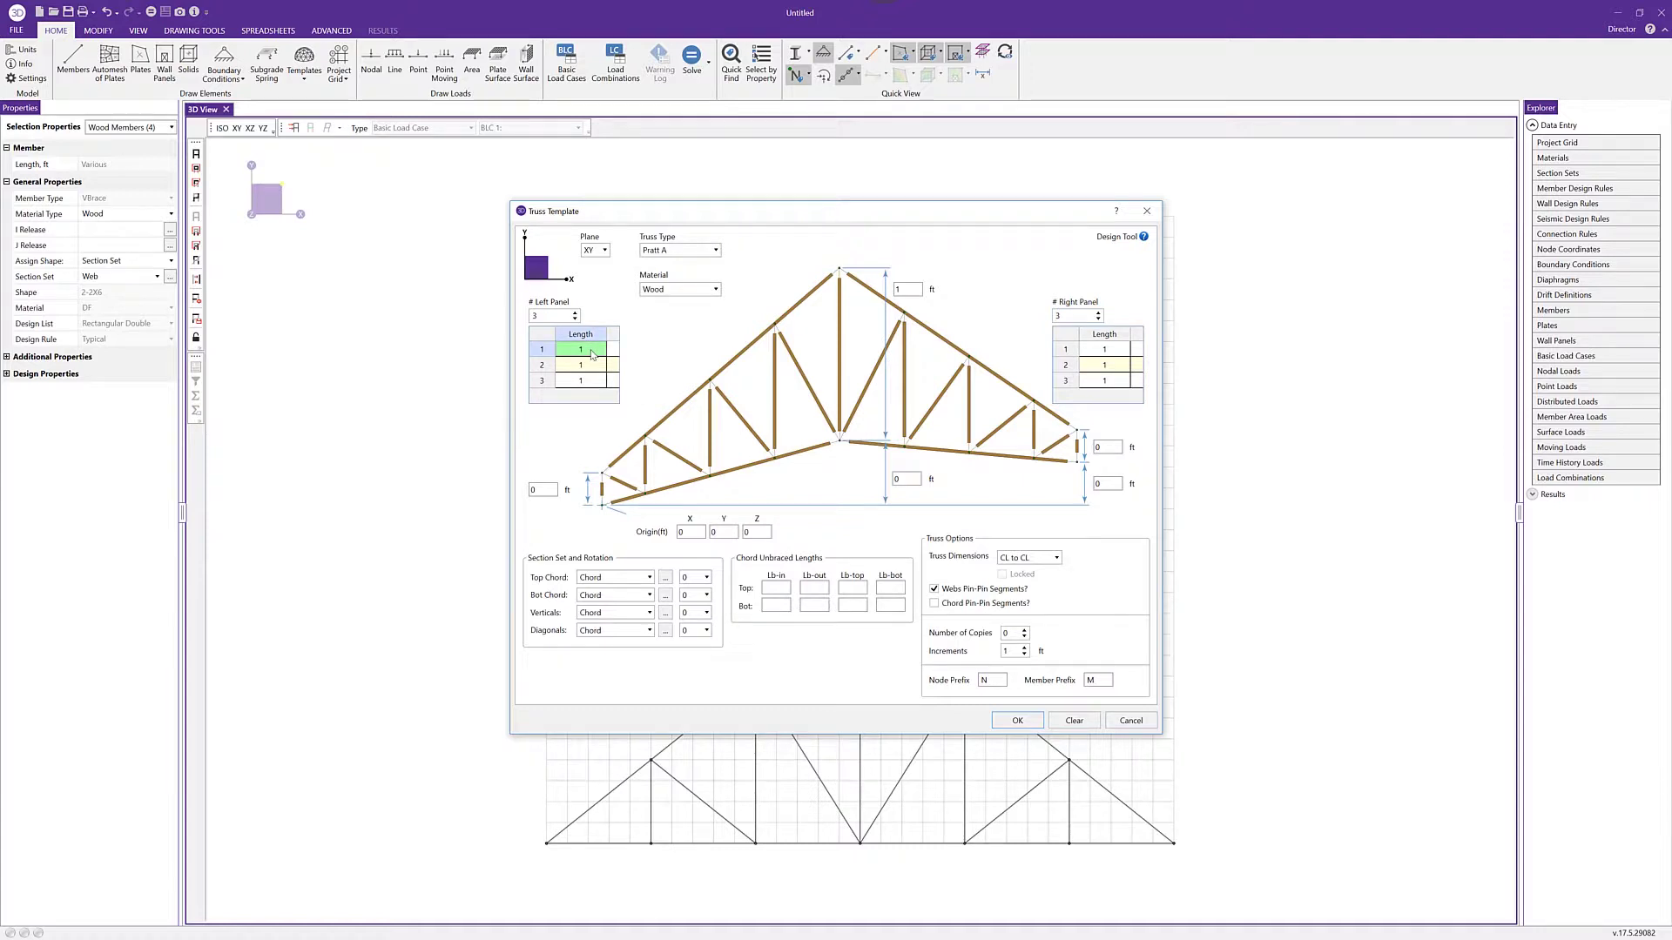
text(5)
key(Return)
text(5)
key(Return)
text(5)
click(1104, 349)
text(5)
key(Return)
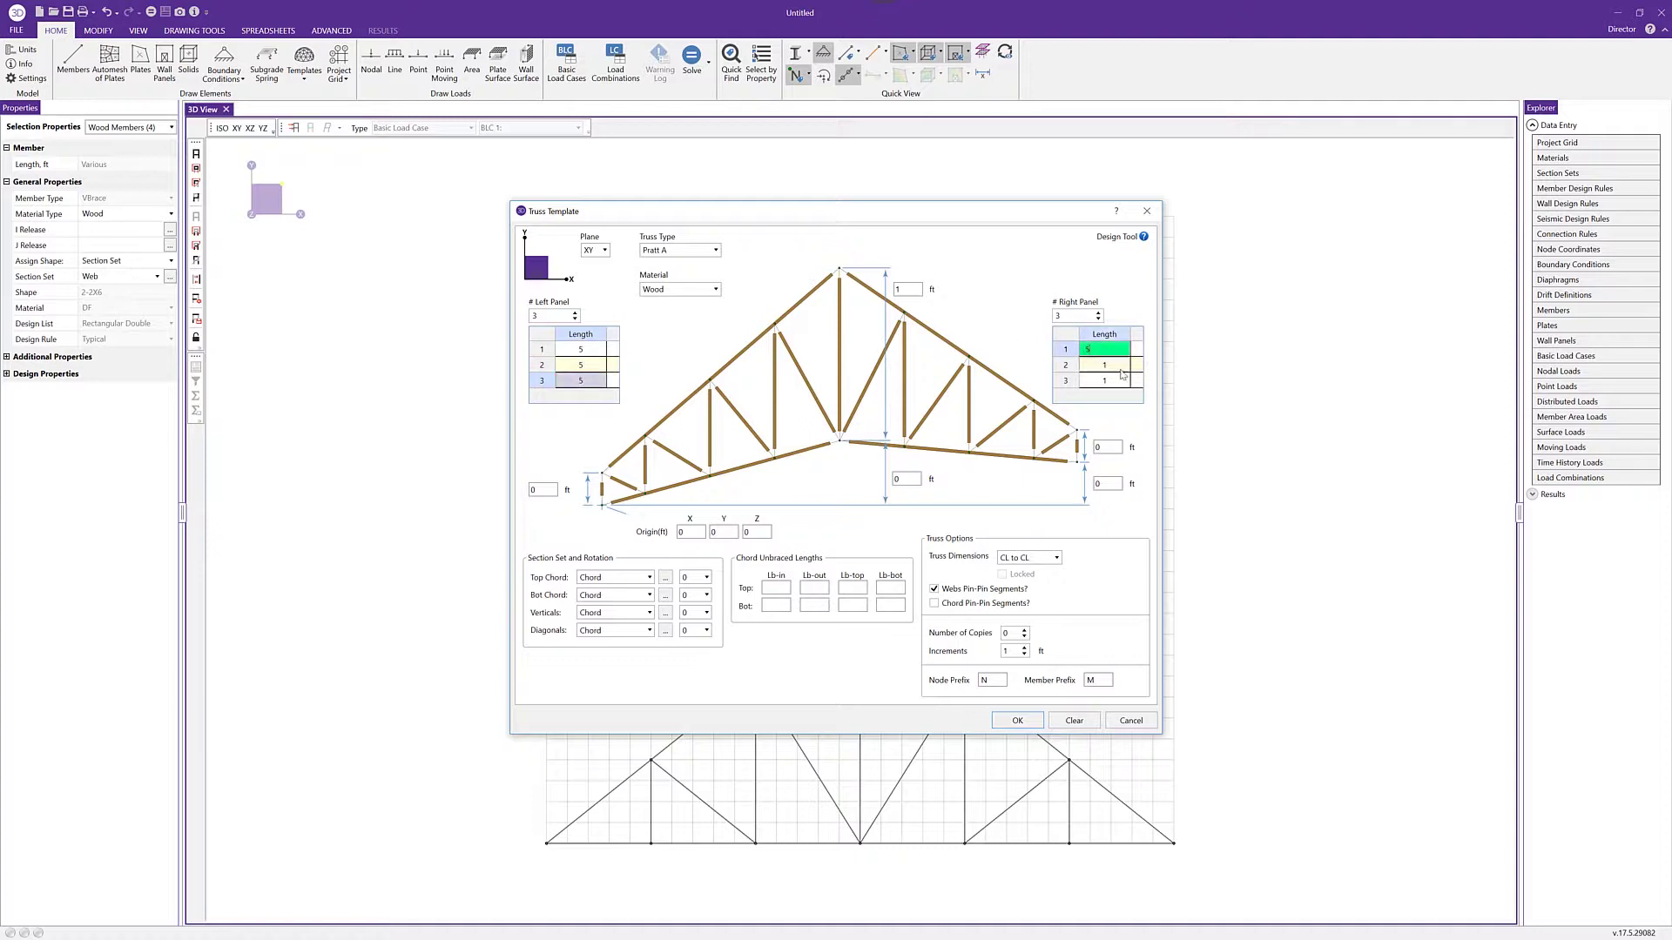
text(5)
key(Return)
text(5)
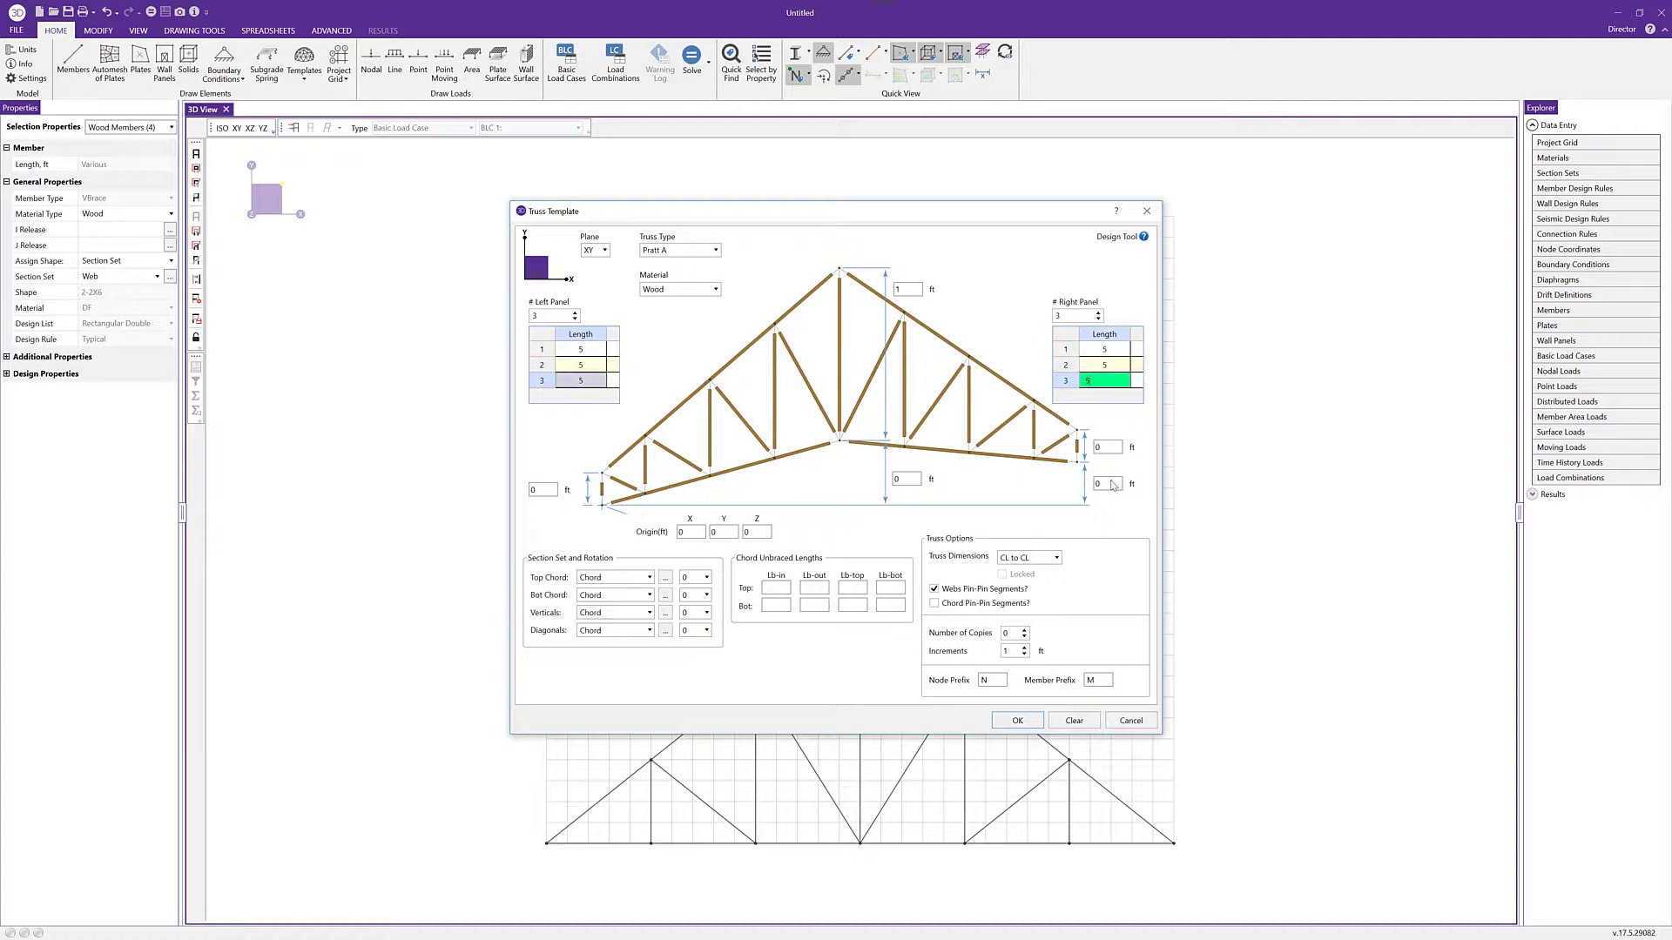
- Set the template truss's height to 12 ft, its origin to 0, 15, 0 ft, and its verticals and diagonals to the Web section set
click(917, 291)
click(713, 532)
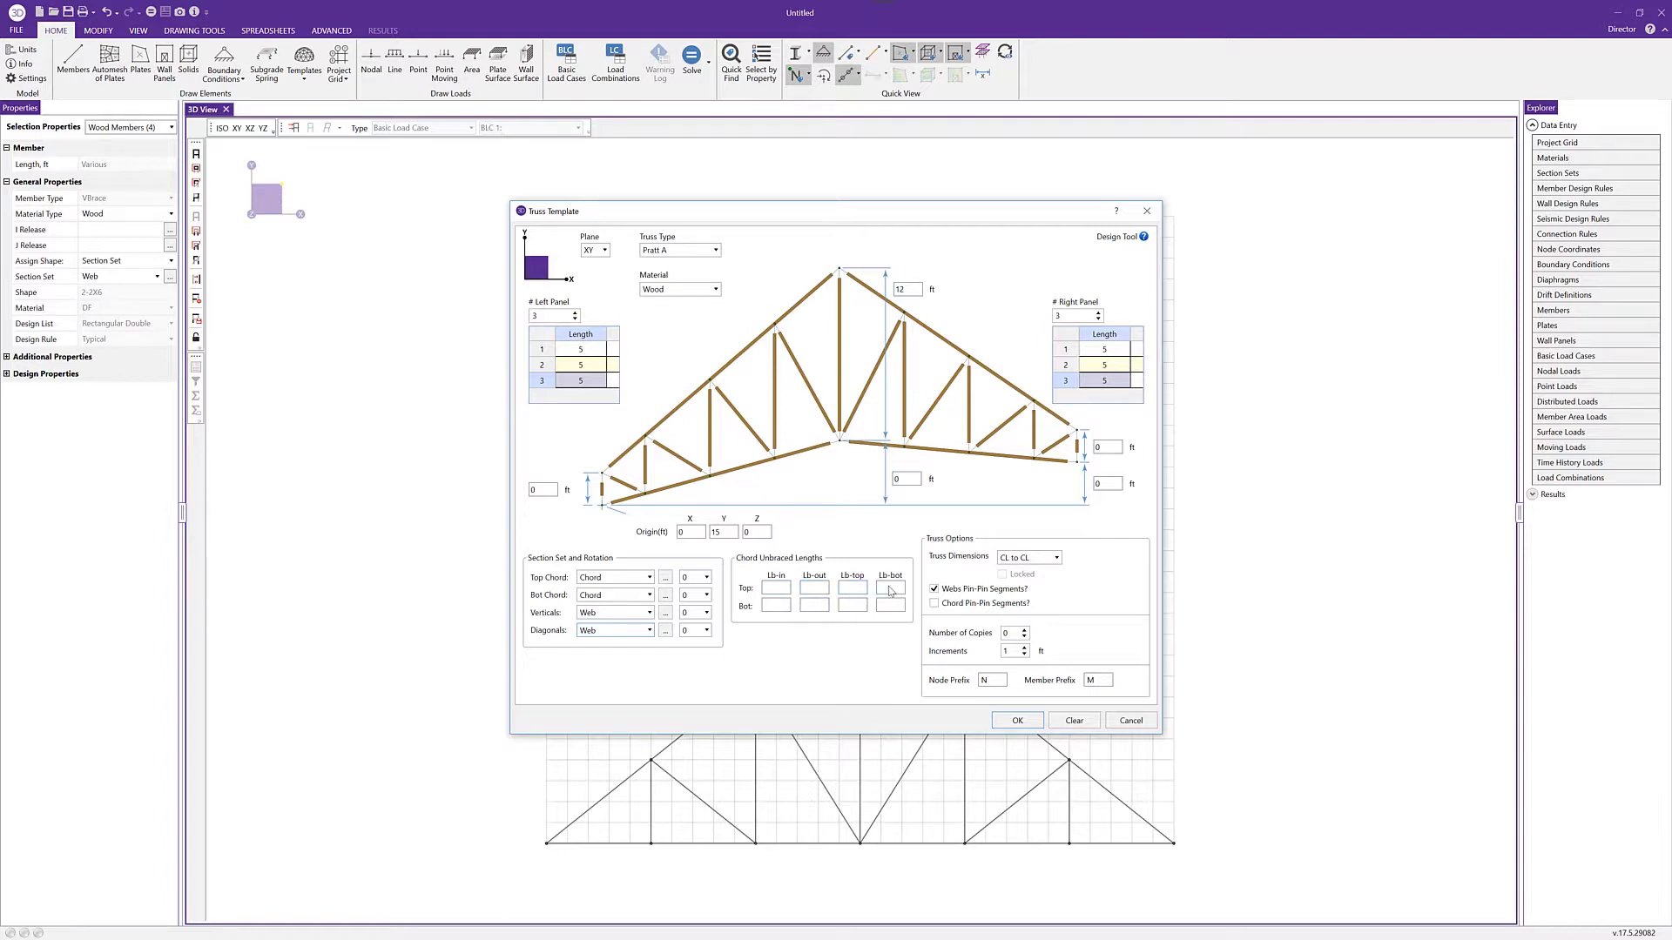
- Enter Segment for the template's chord unbraced lengths and generate the truss
click(776, 589)
text(Segment)
text(Segment)
click(824, 589)
click(810, 606)
click(860, 589)
text(Segment)
click(897, 592)
text(Segment)
click(900, 606)
click(1026, 727)
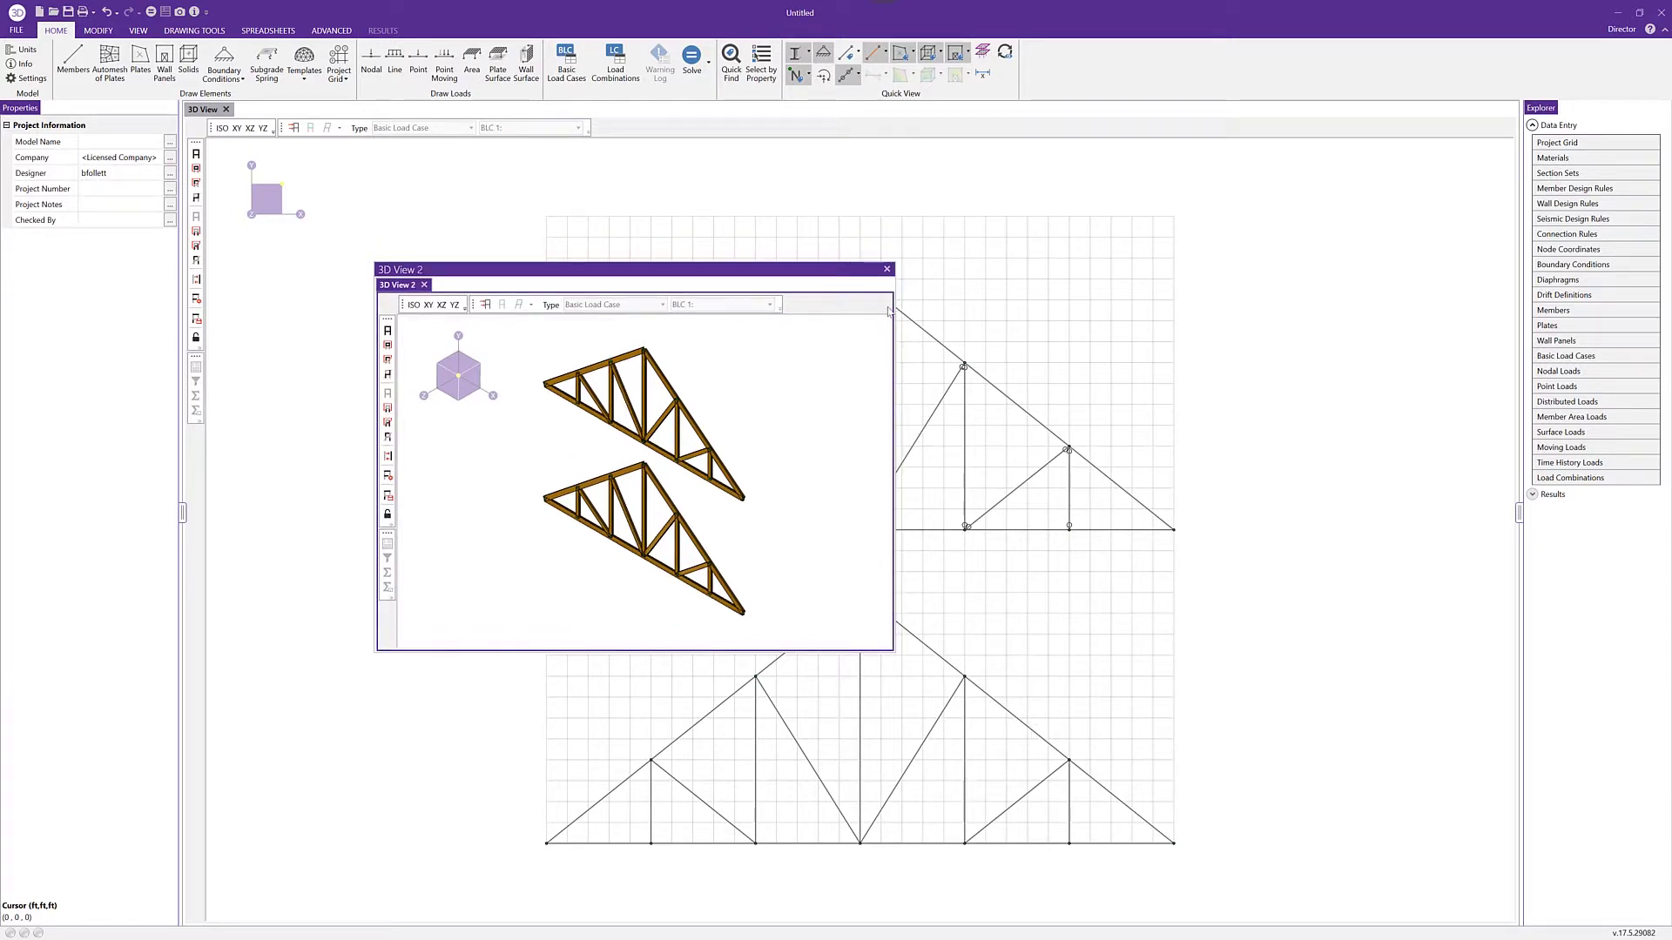
- Close the second 3D view and delete the entire hand-drawn truss below the template-generated one
click(887, 271)
drag(462, 604, 1239, 876)
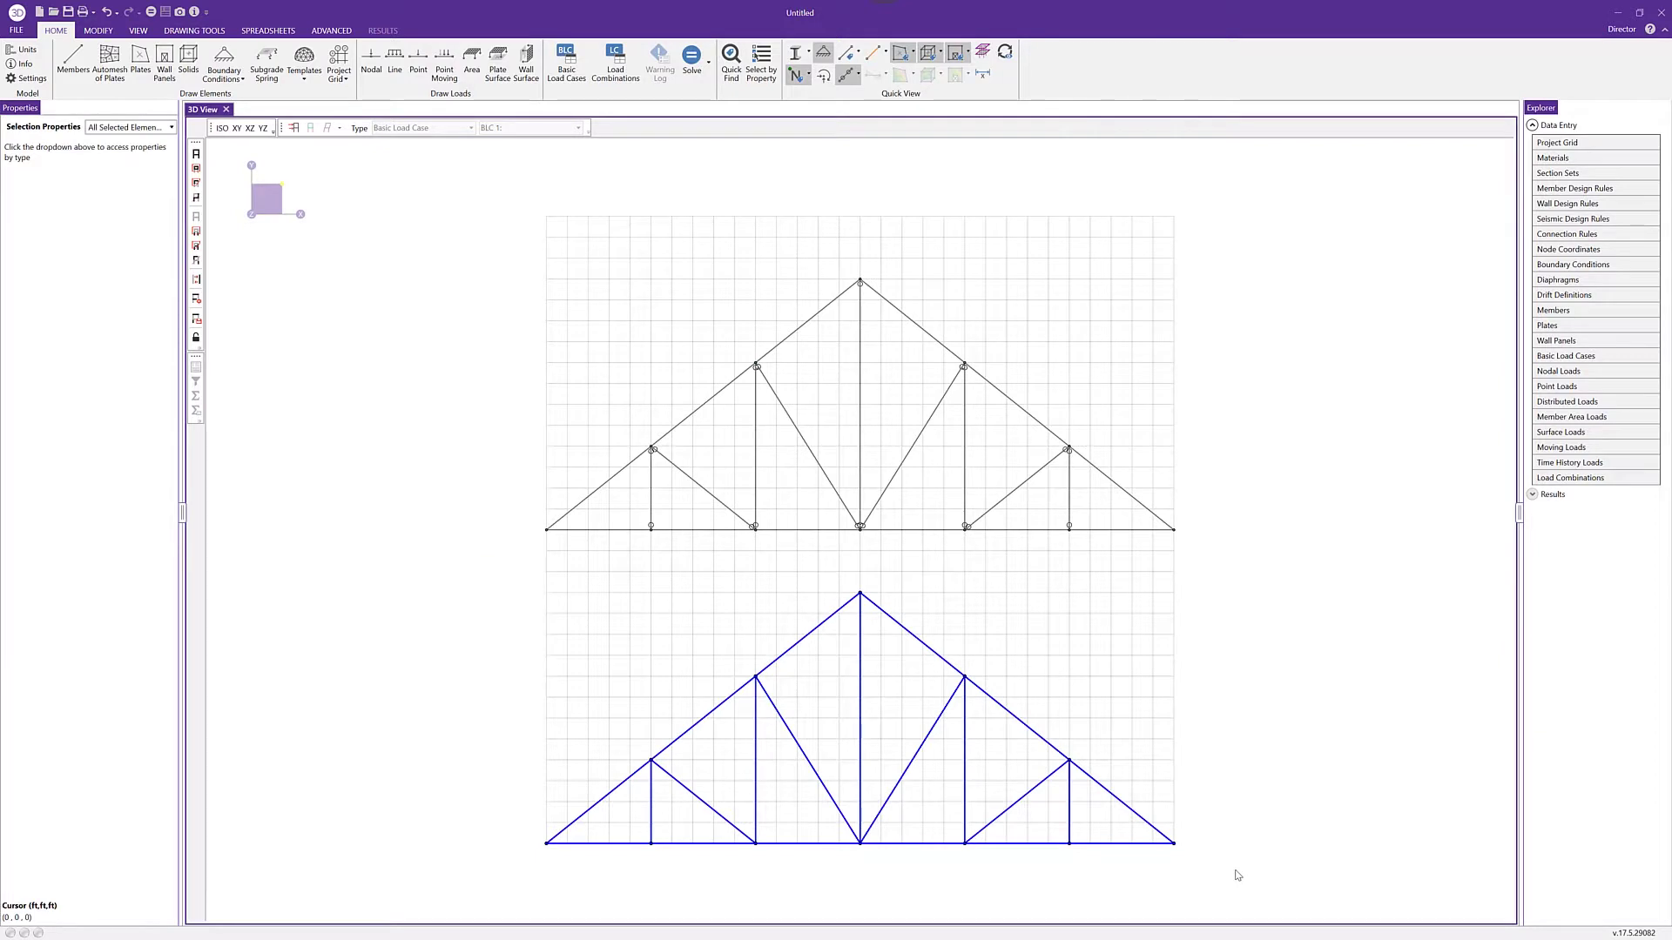
key(Delete)
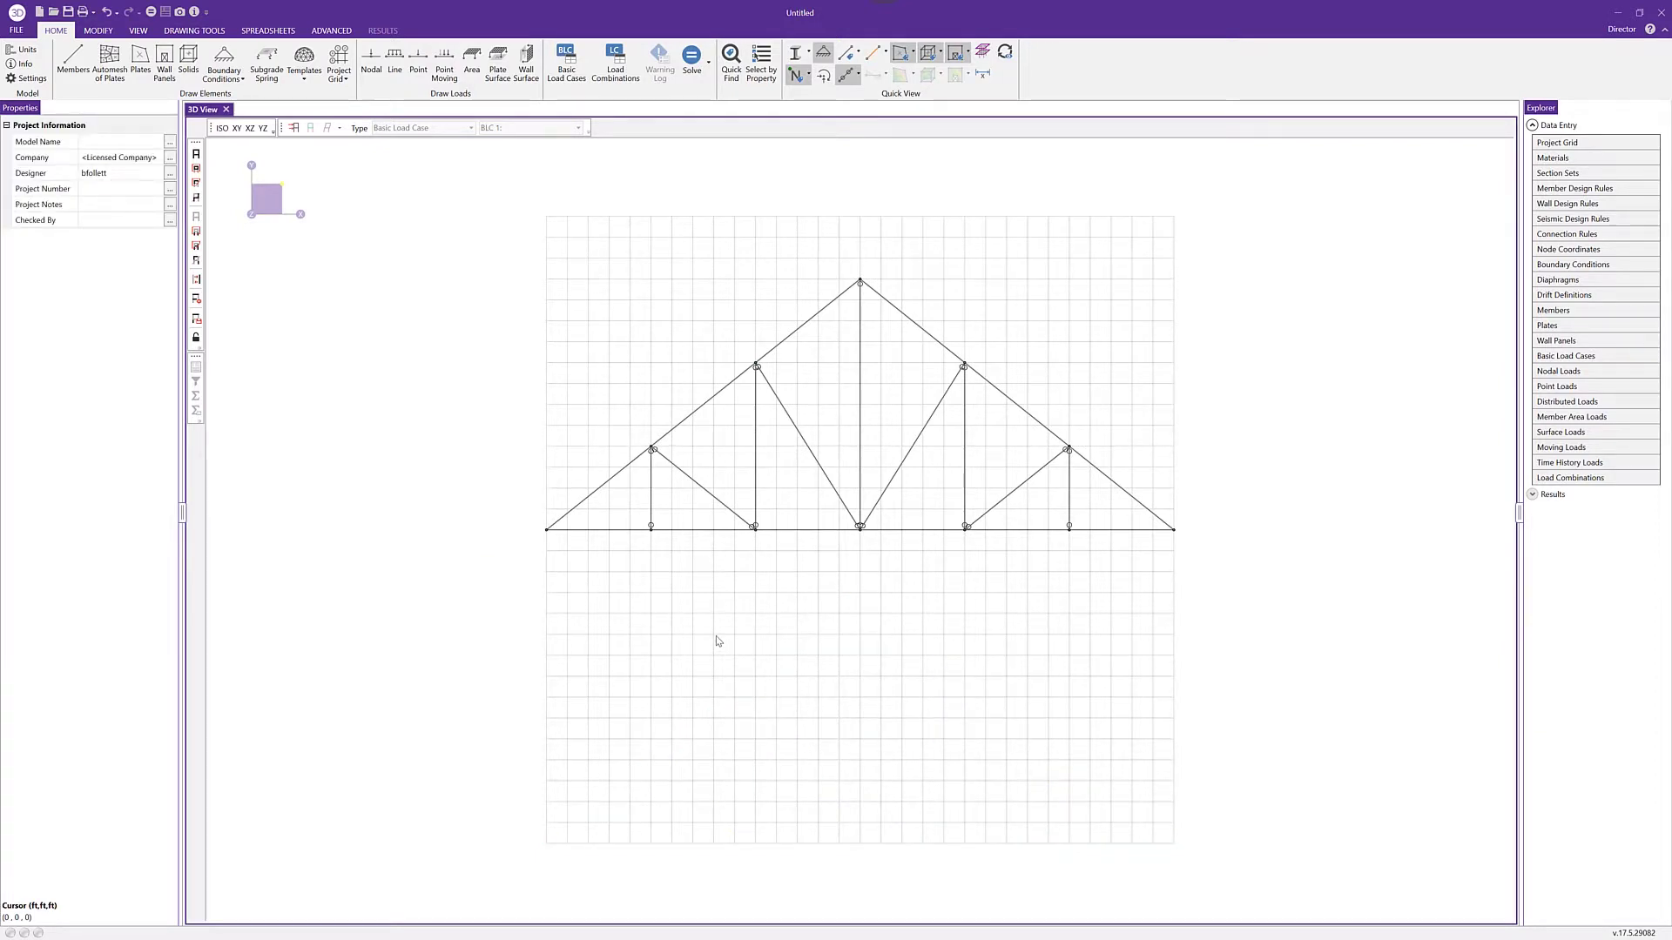
- Apply a Pinned boundary condition to the left end node of the truss's bottom chord
click(237, 78)
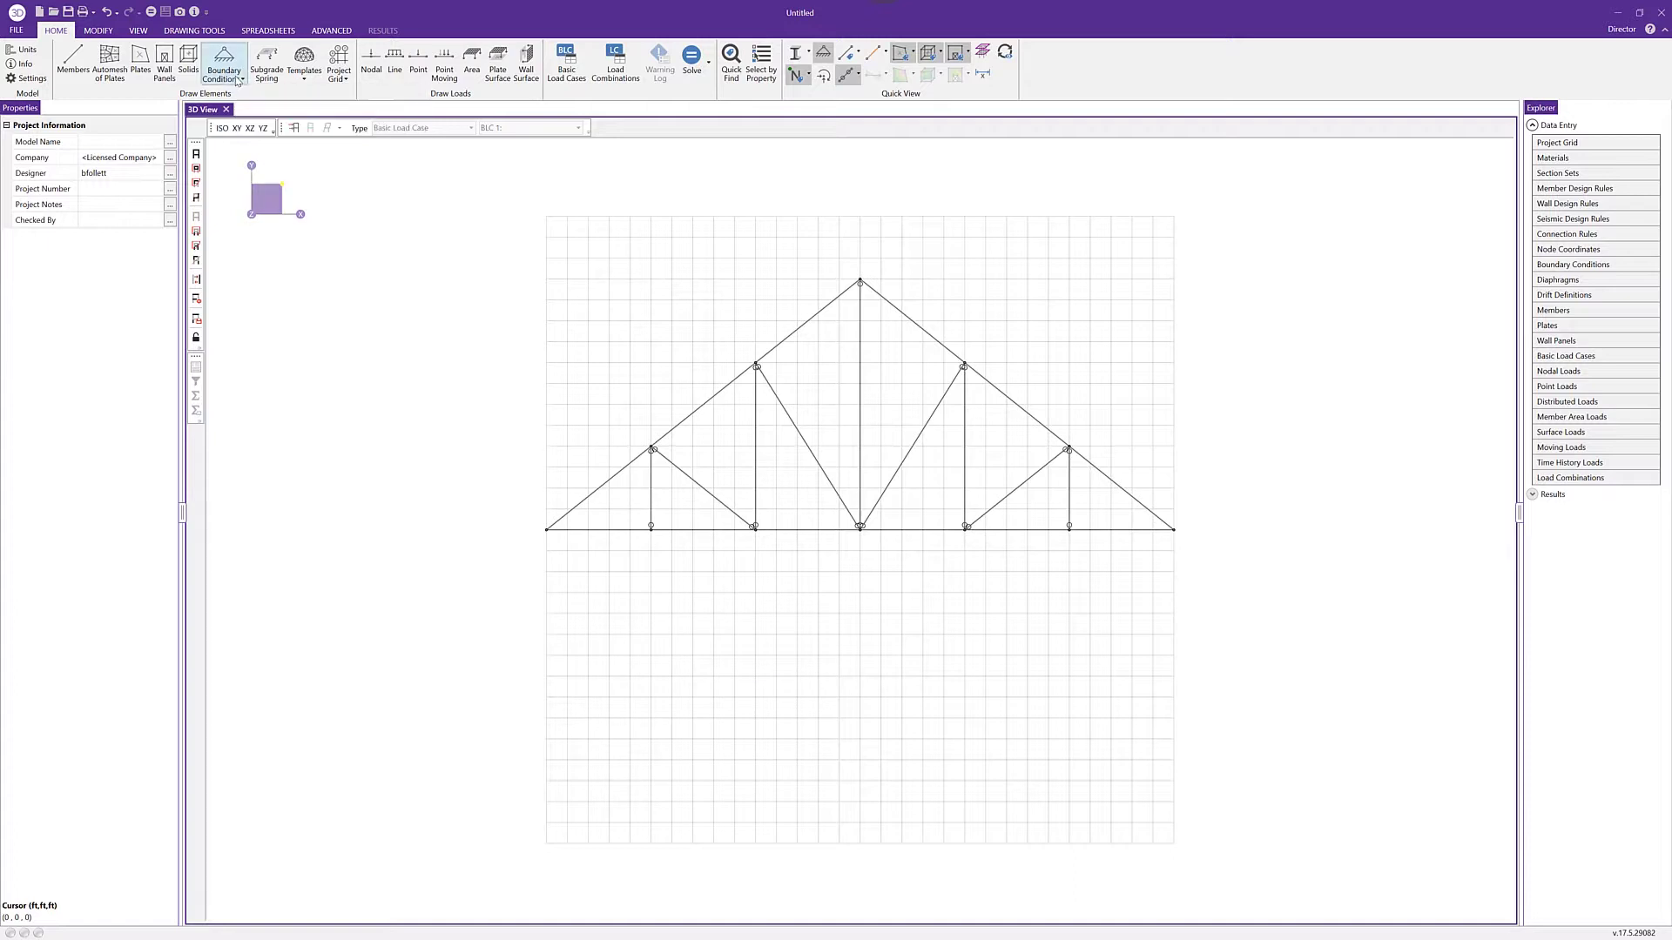
click(232, 137)
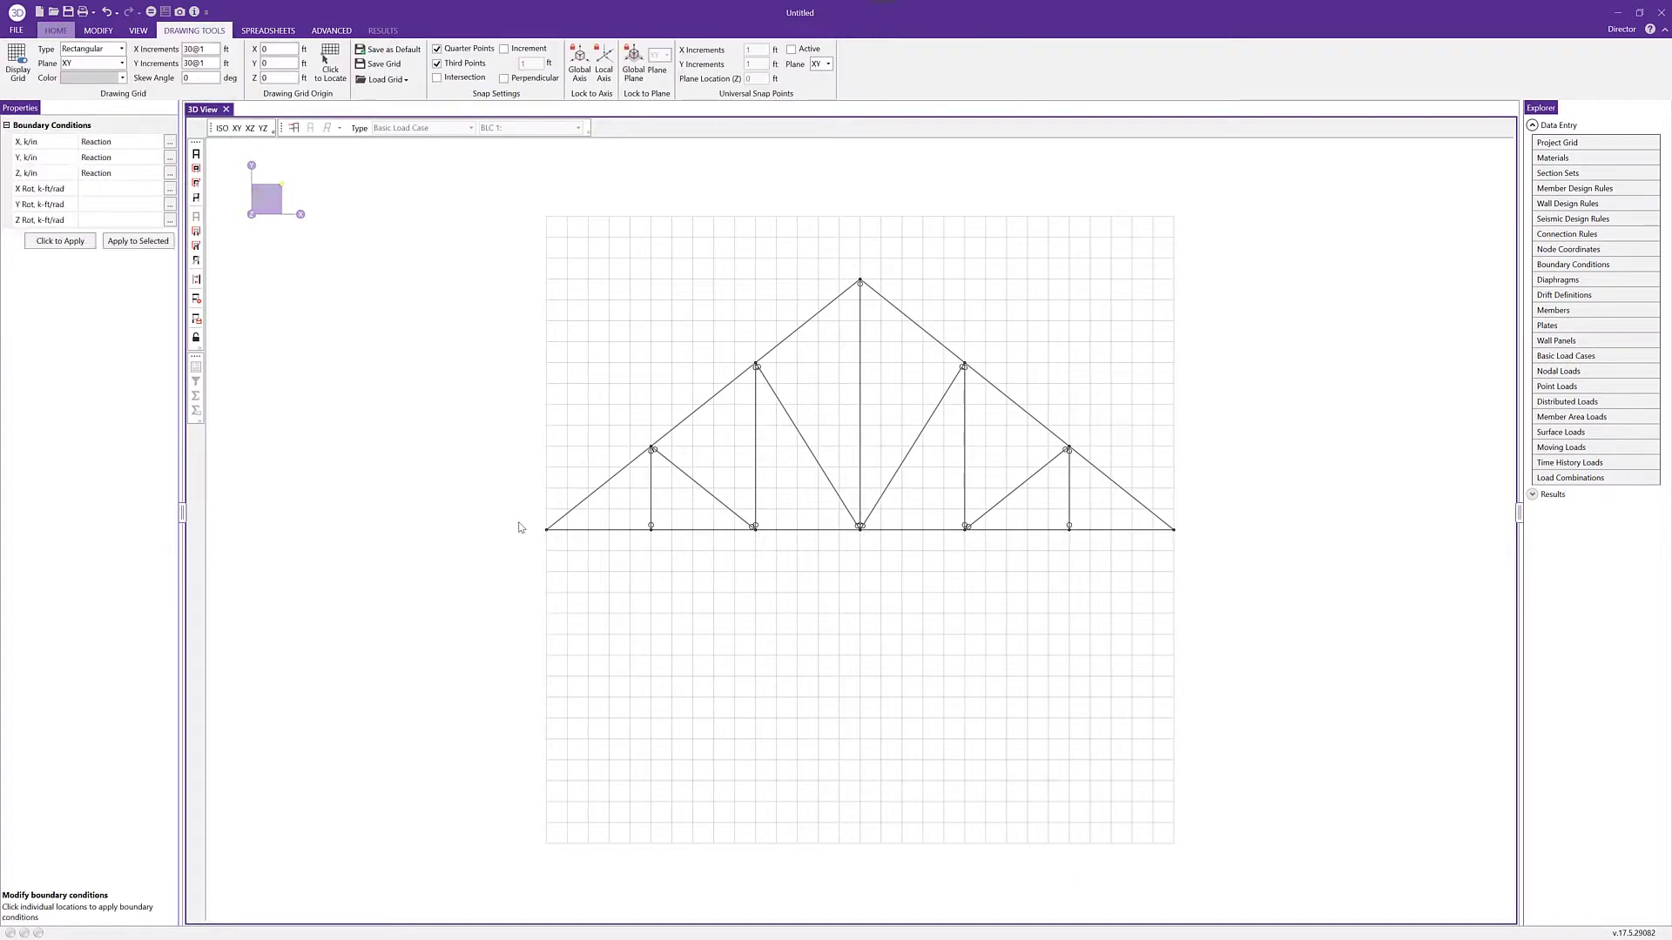
click(60, 241)
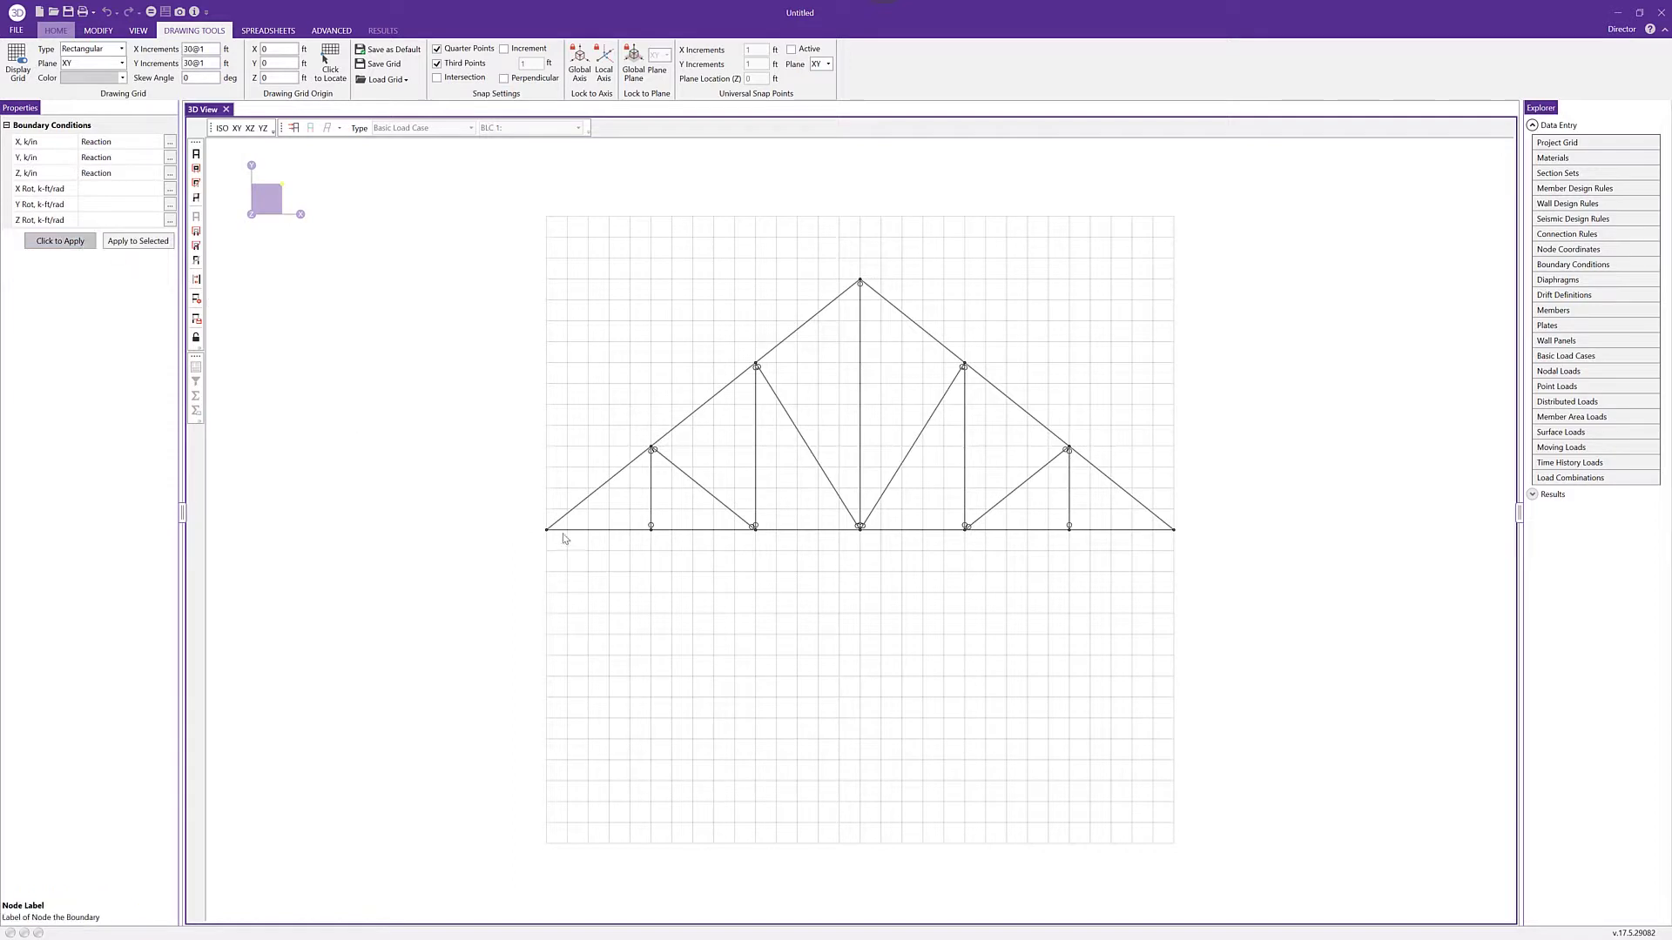
click(549, 535)
right_click(220, 128)
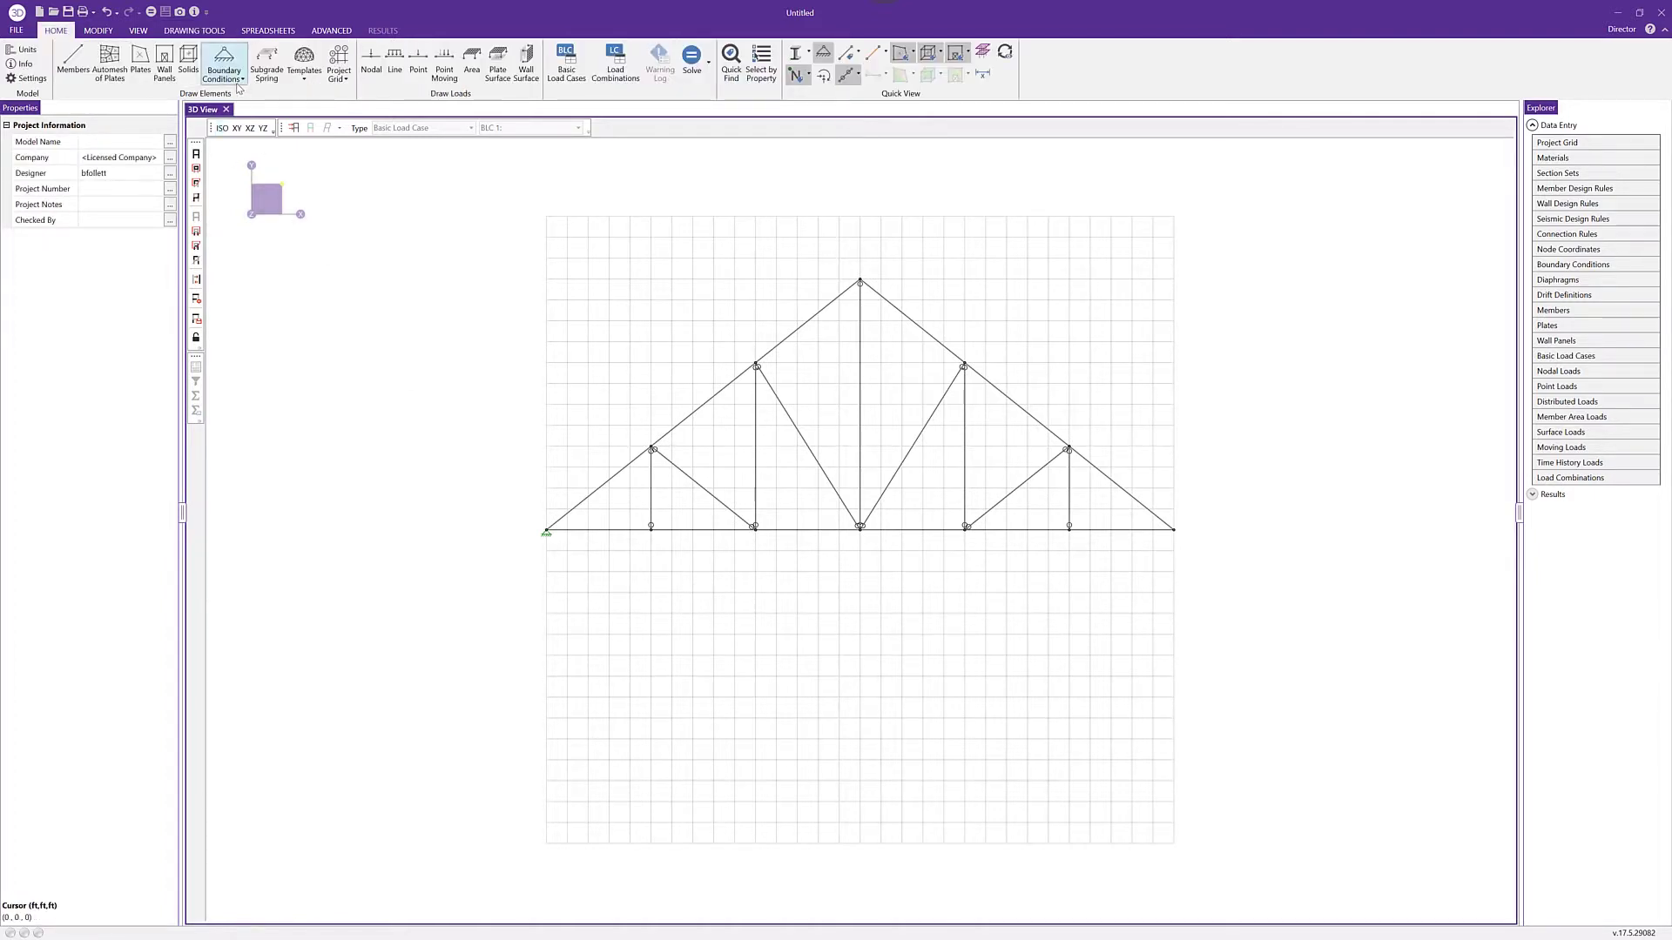
- Apply a Roller boundary condition with a Y reaction to the right end node of the truss's bottom chord
click(226, 76)
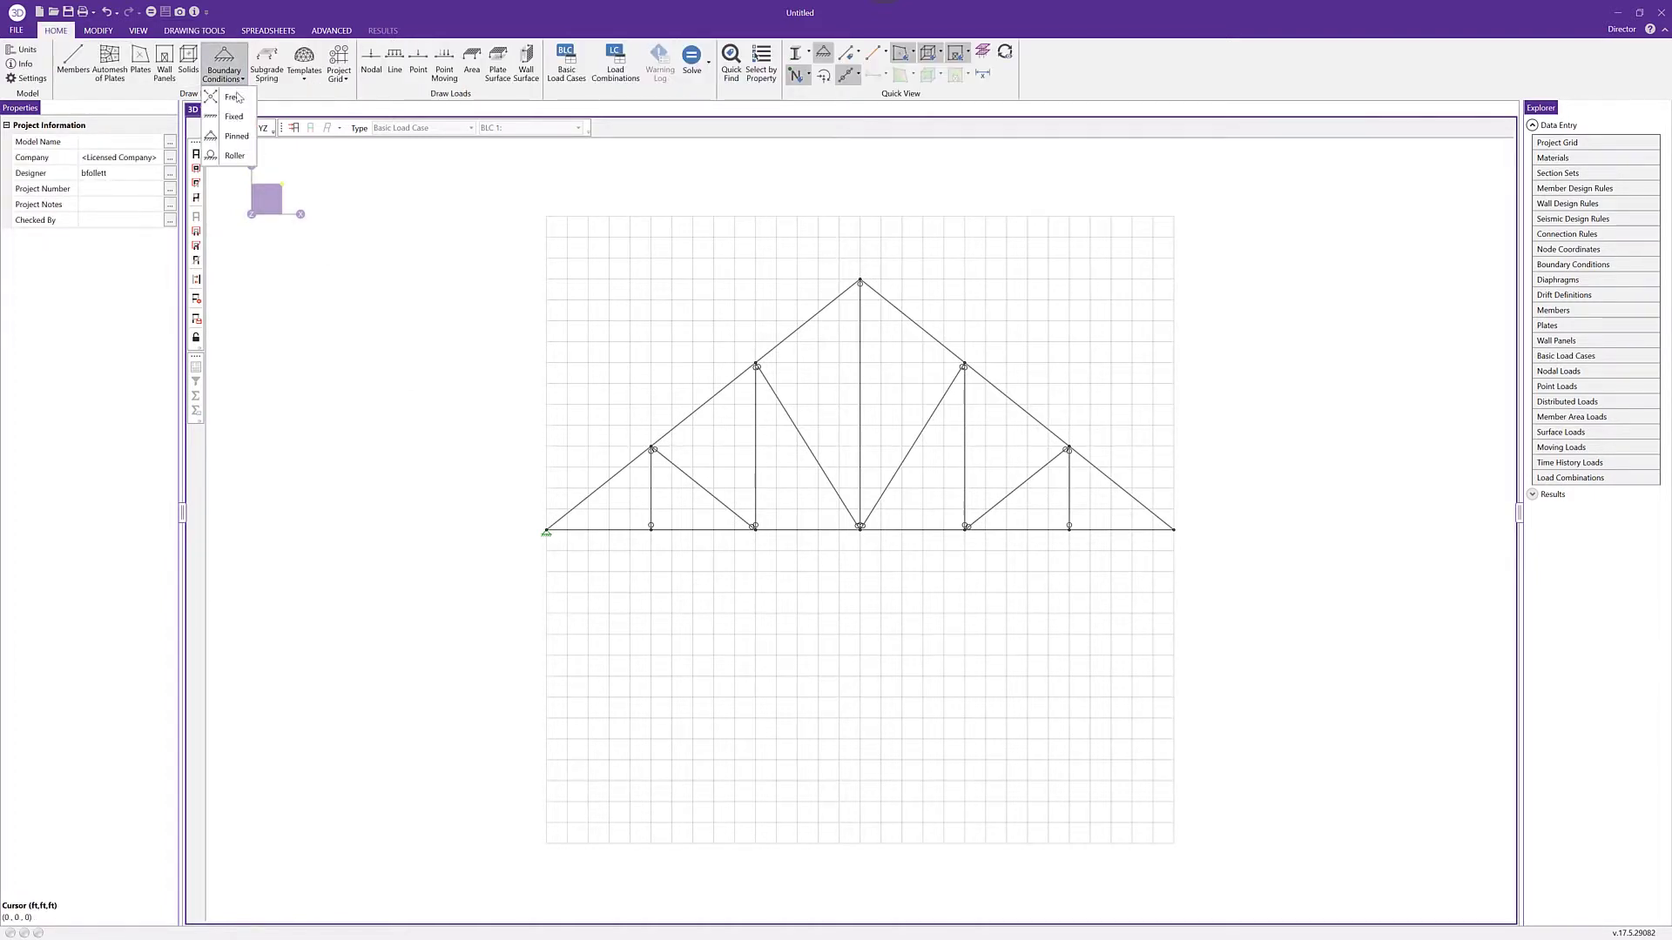
click(237, 155)
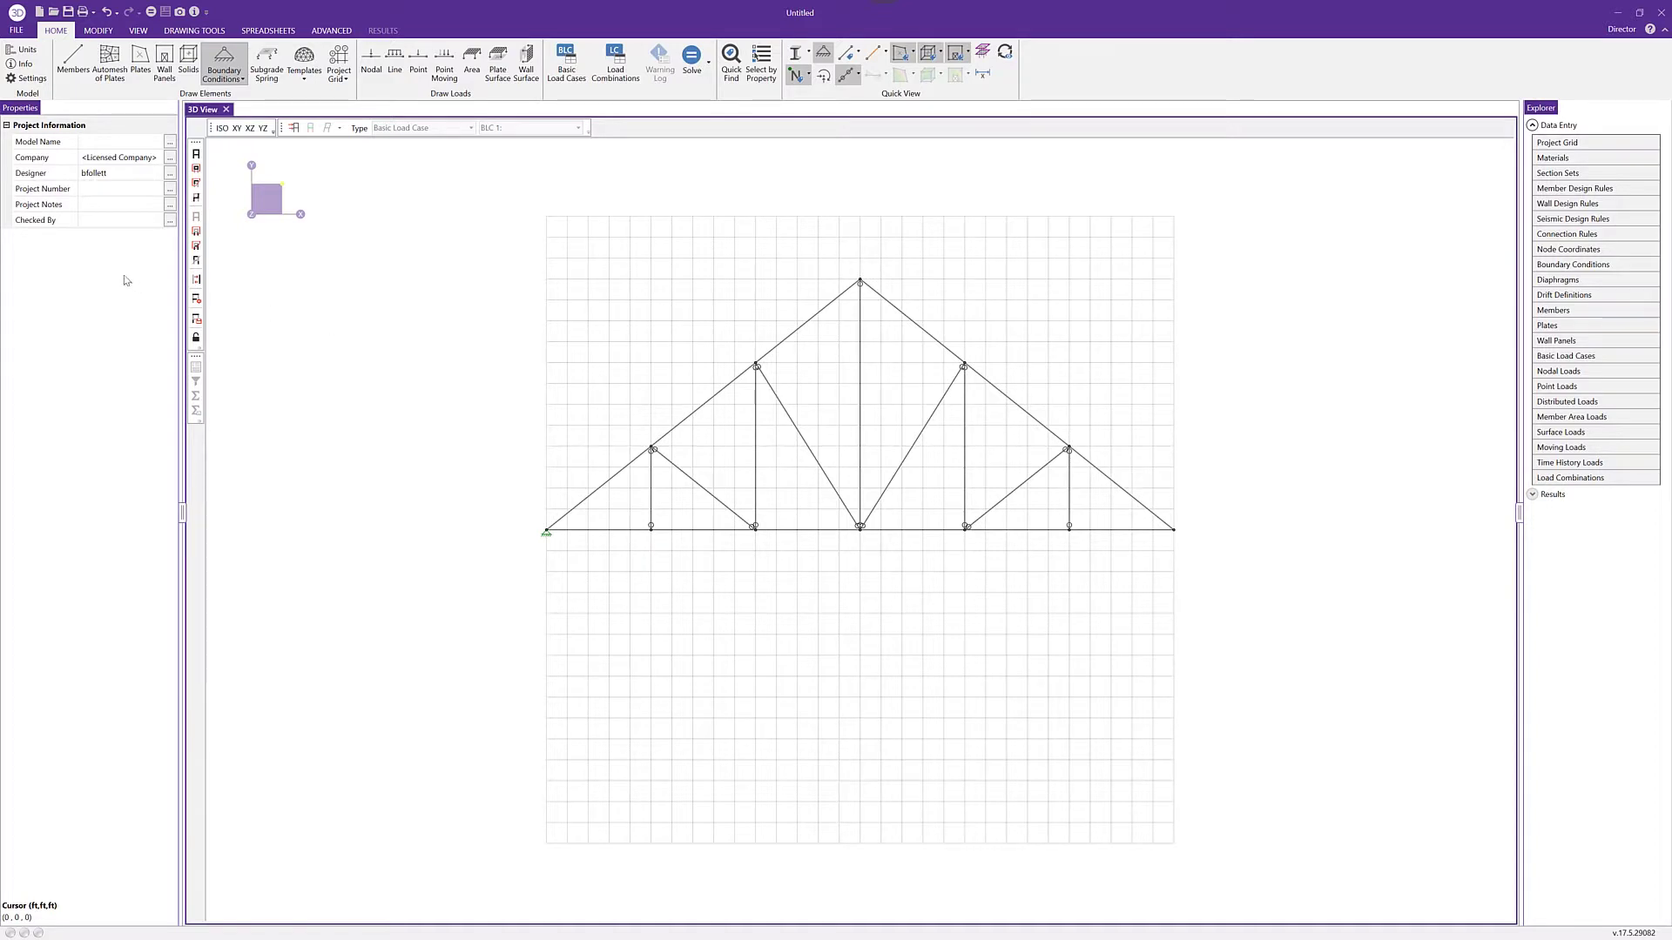
click(70, 243)
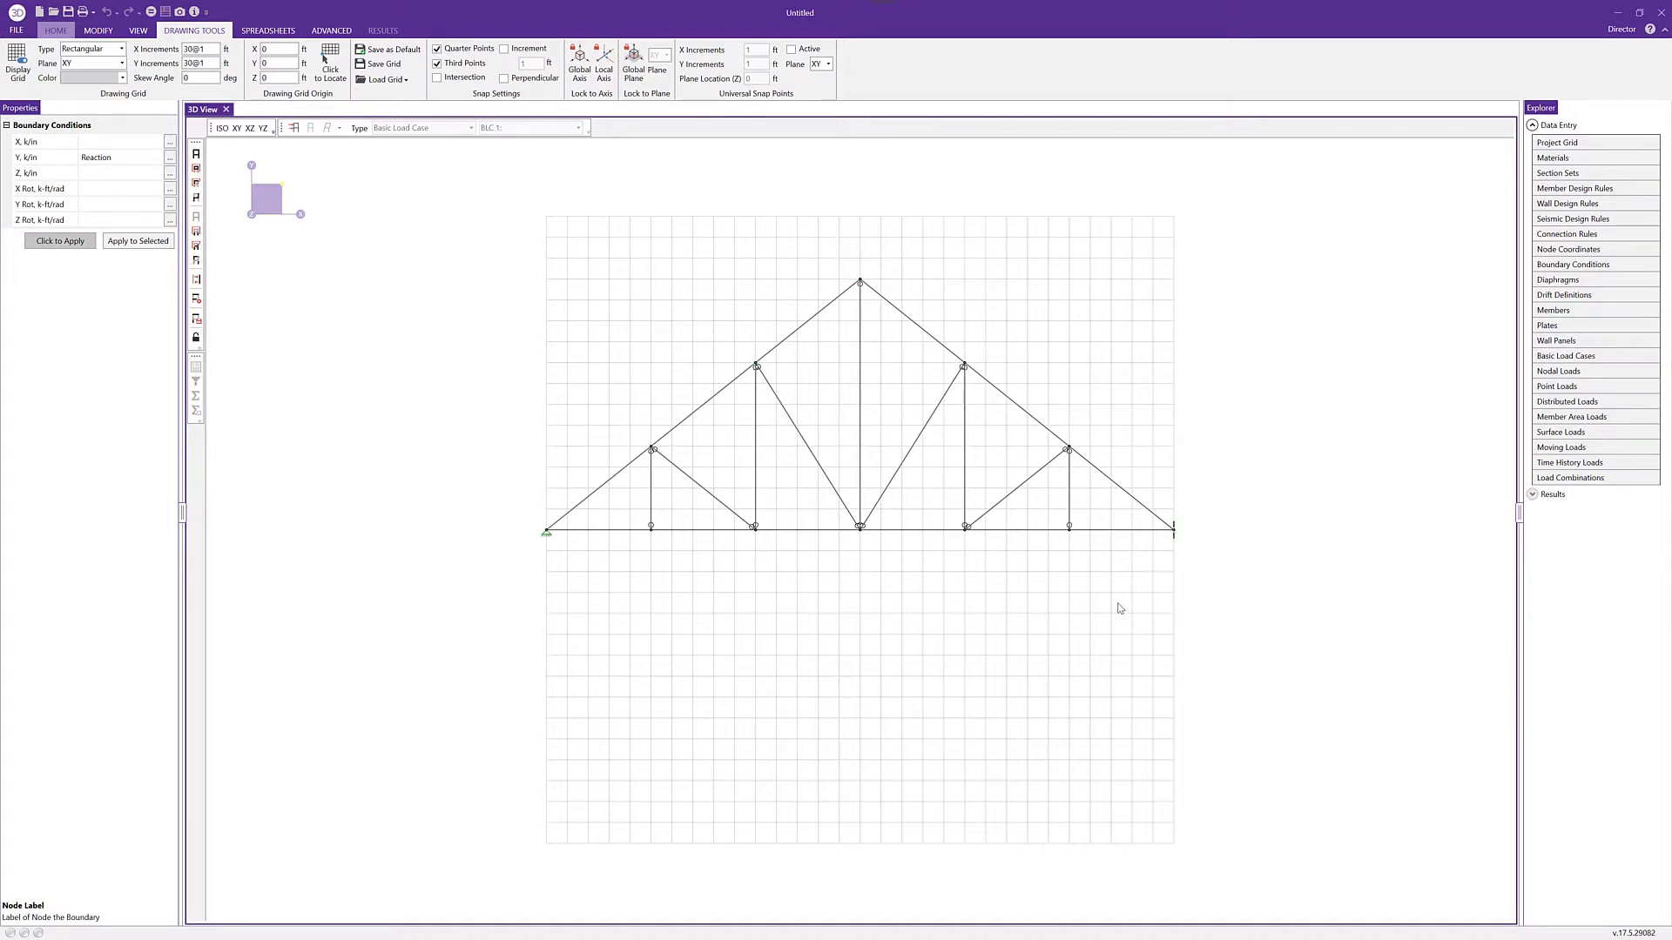
key(Escape)
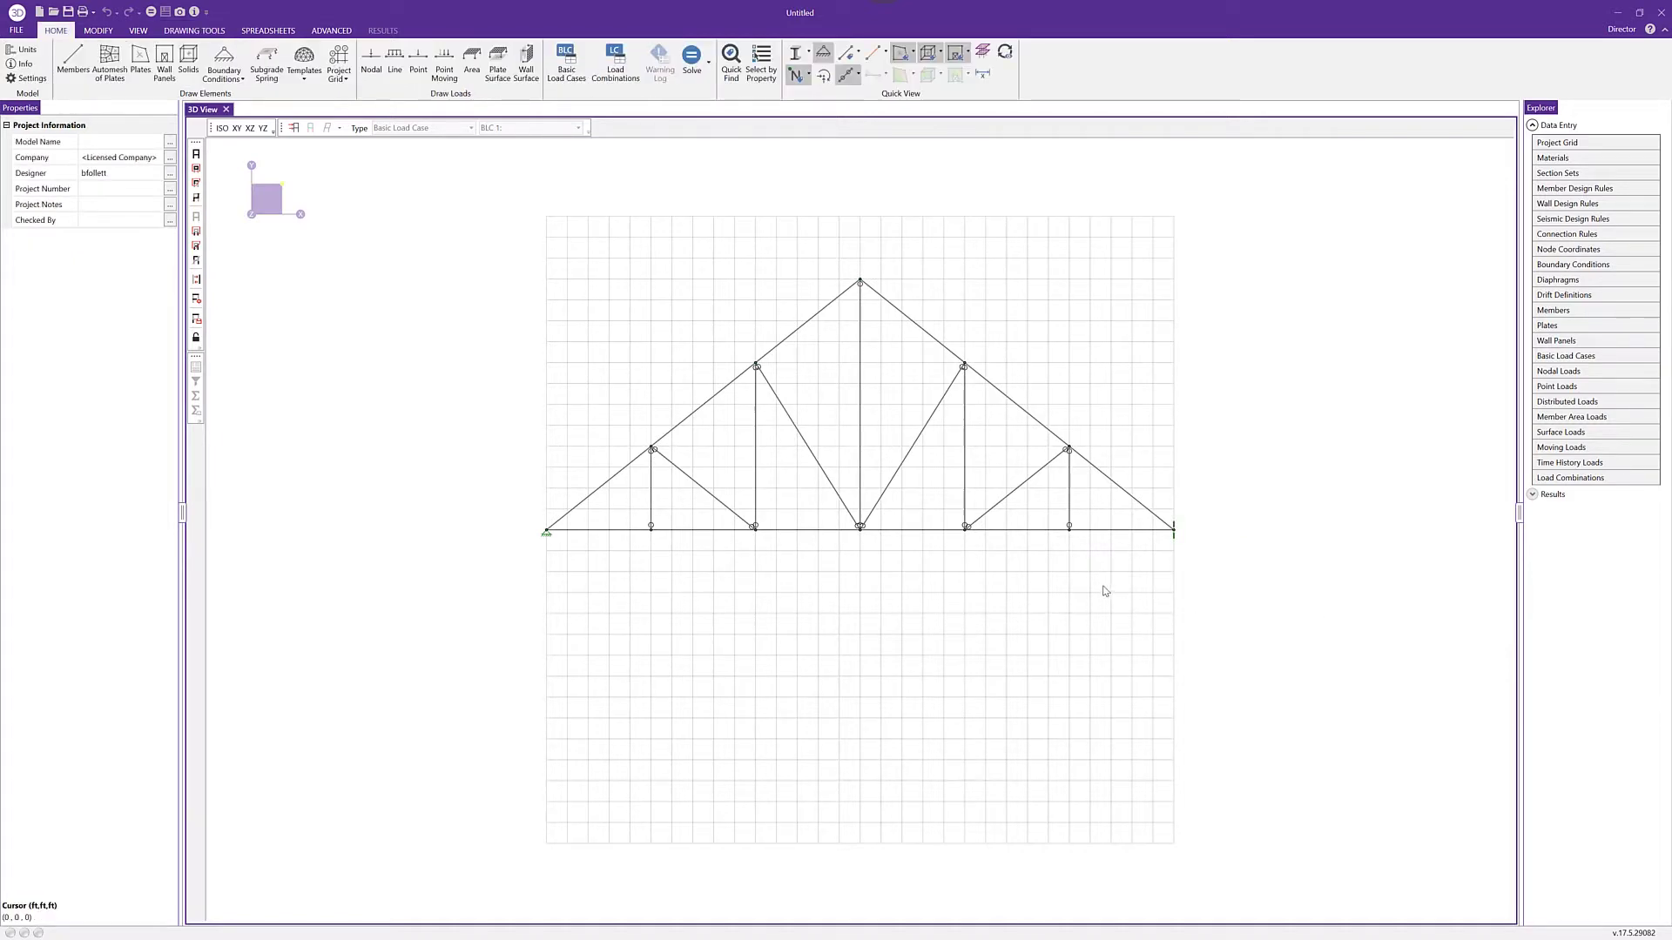
- Define basic load case 1 as Dead with the DL category and a Y Gravity factor of -1
click(564, 64)
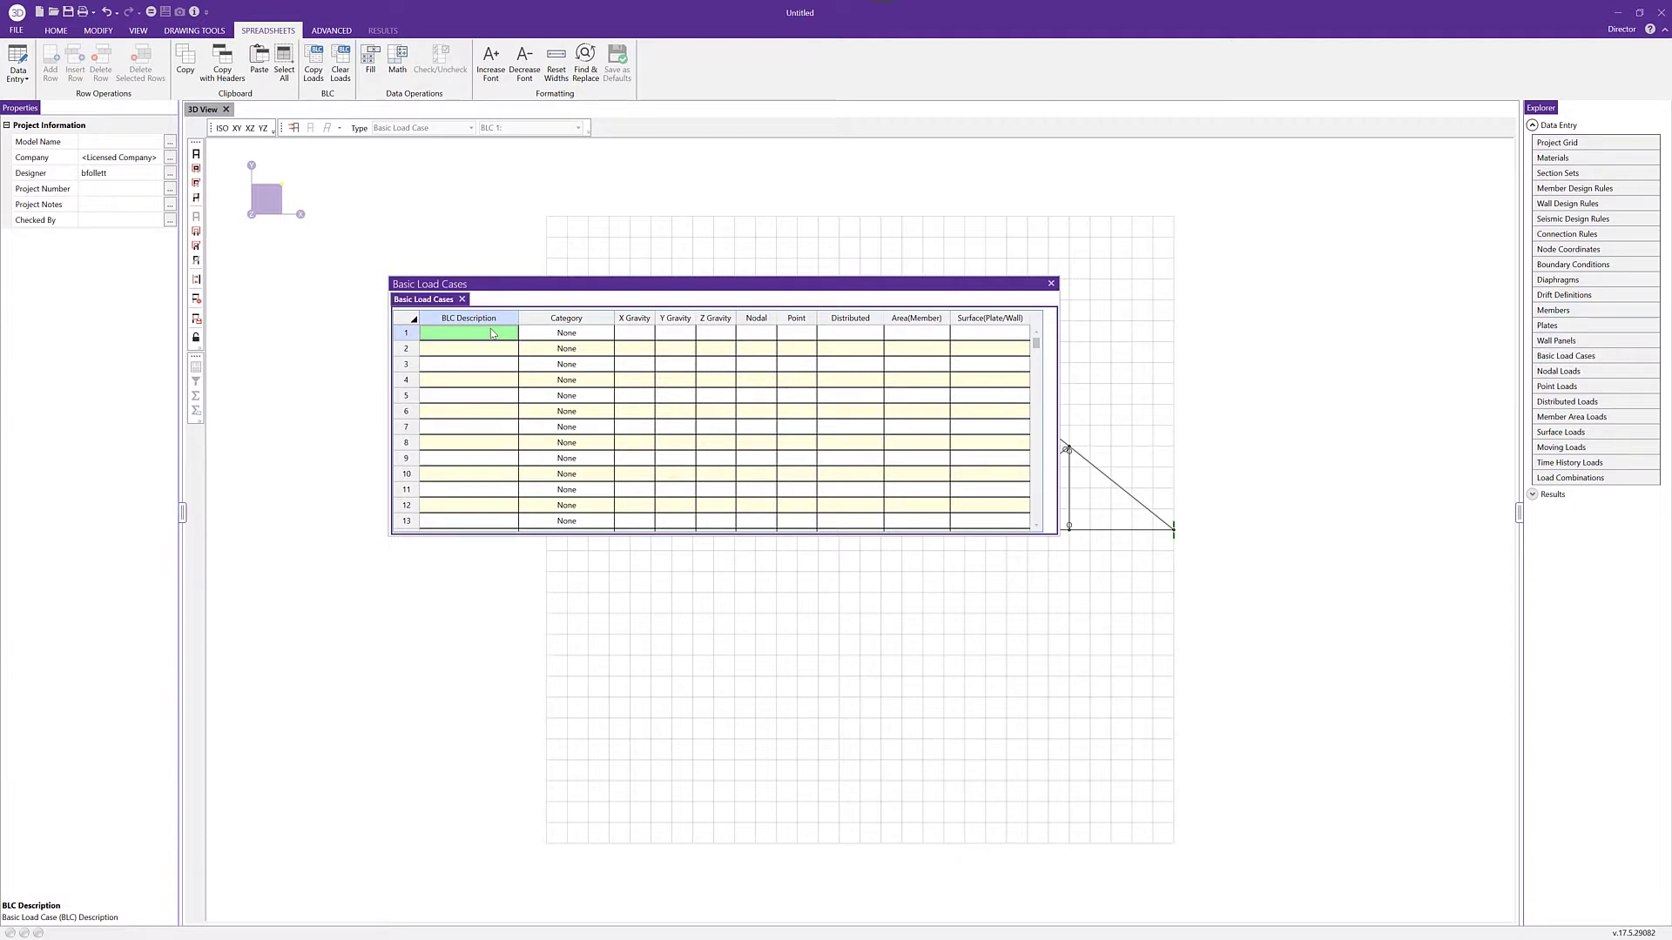
text(Dead)
key(Tab)
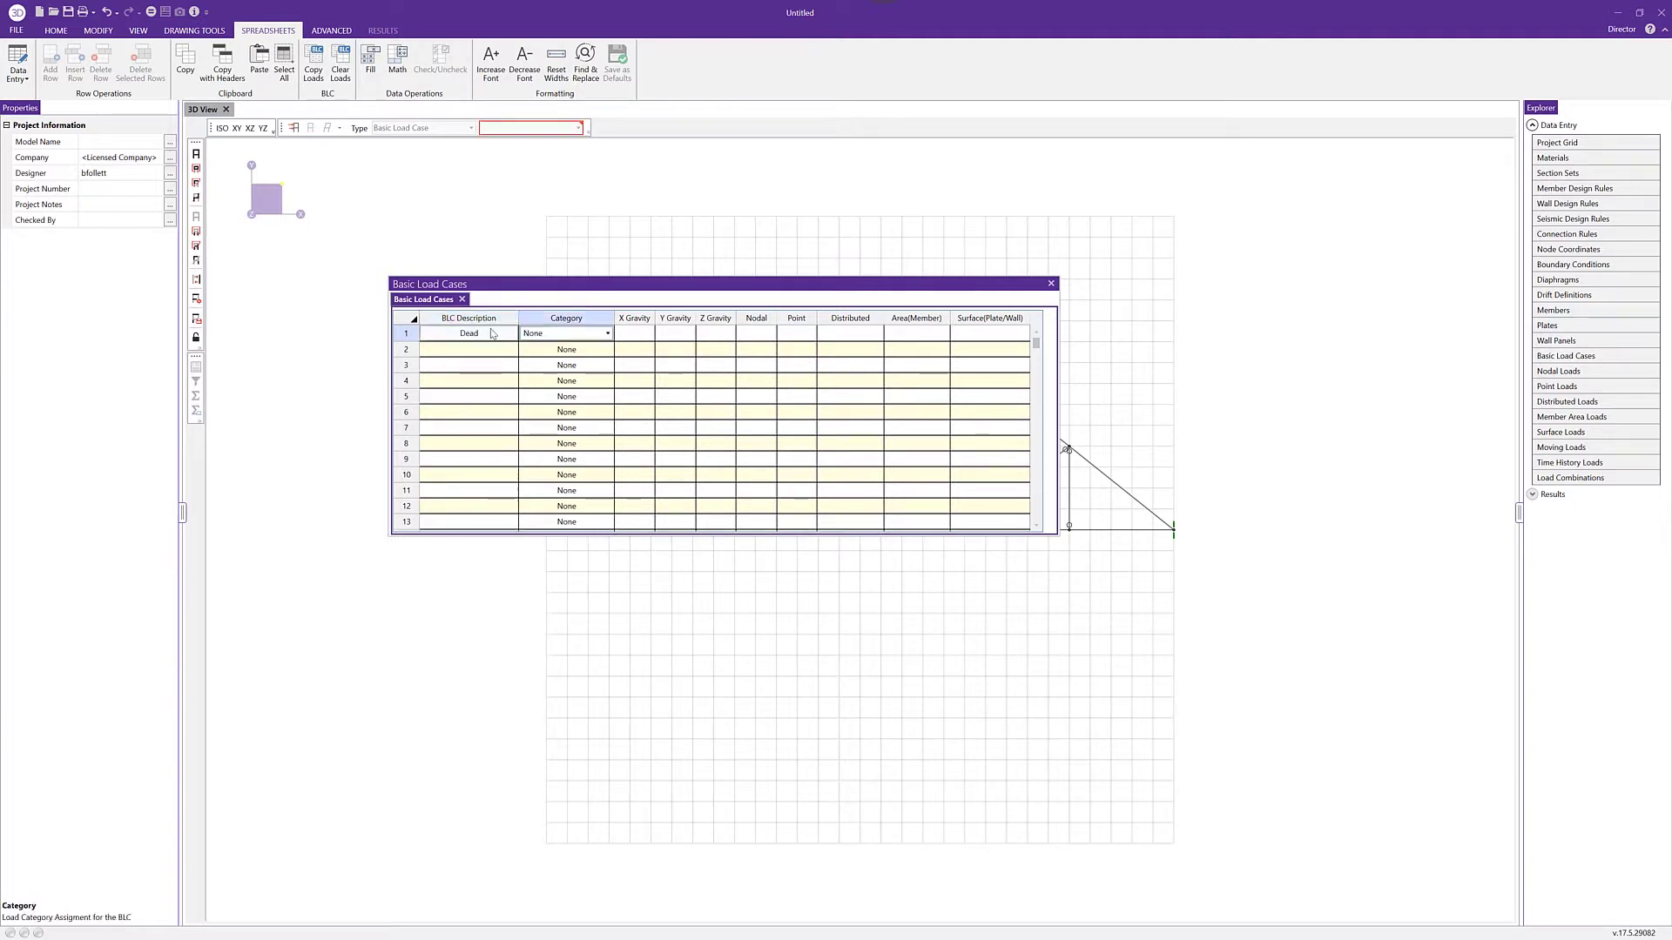
click(607, 334)
click(599, 365)
click(677, 336)
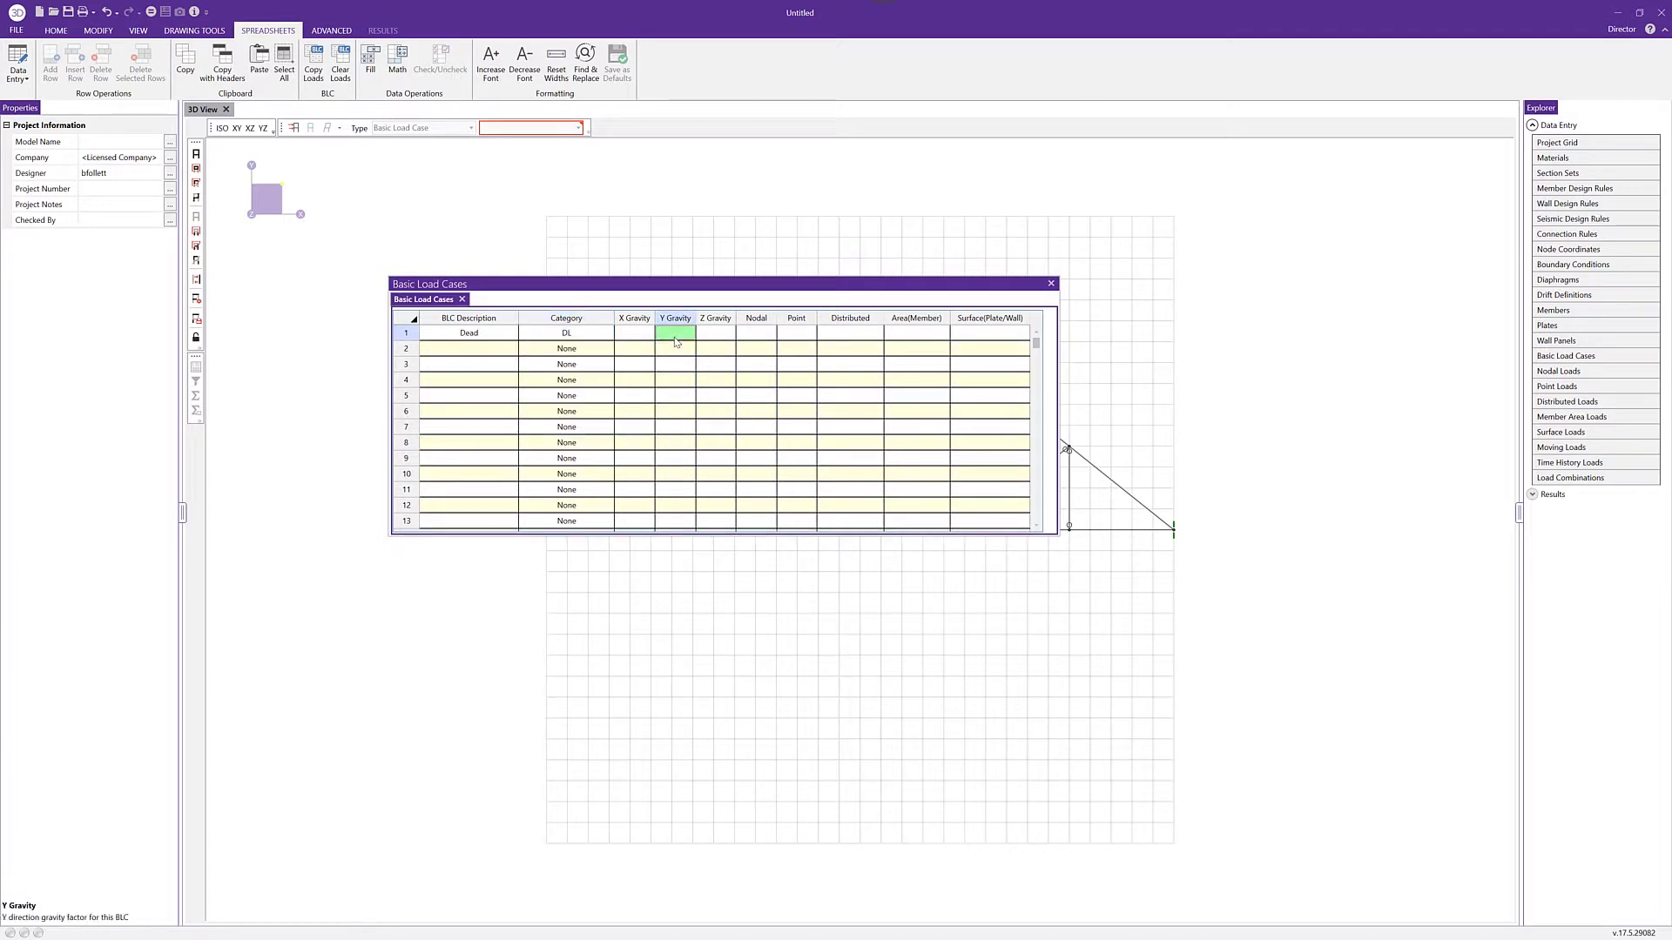
text(-1)
key(Tab)
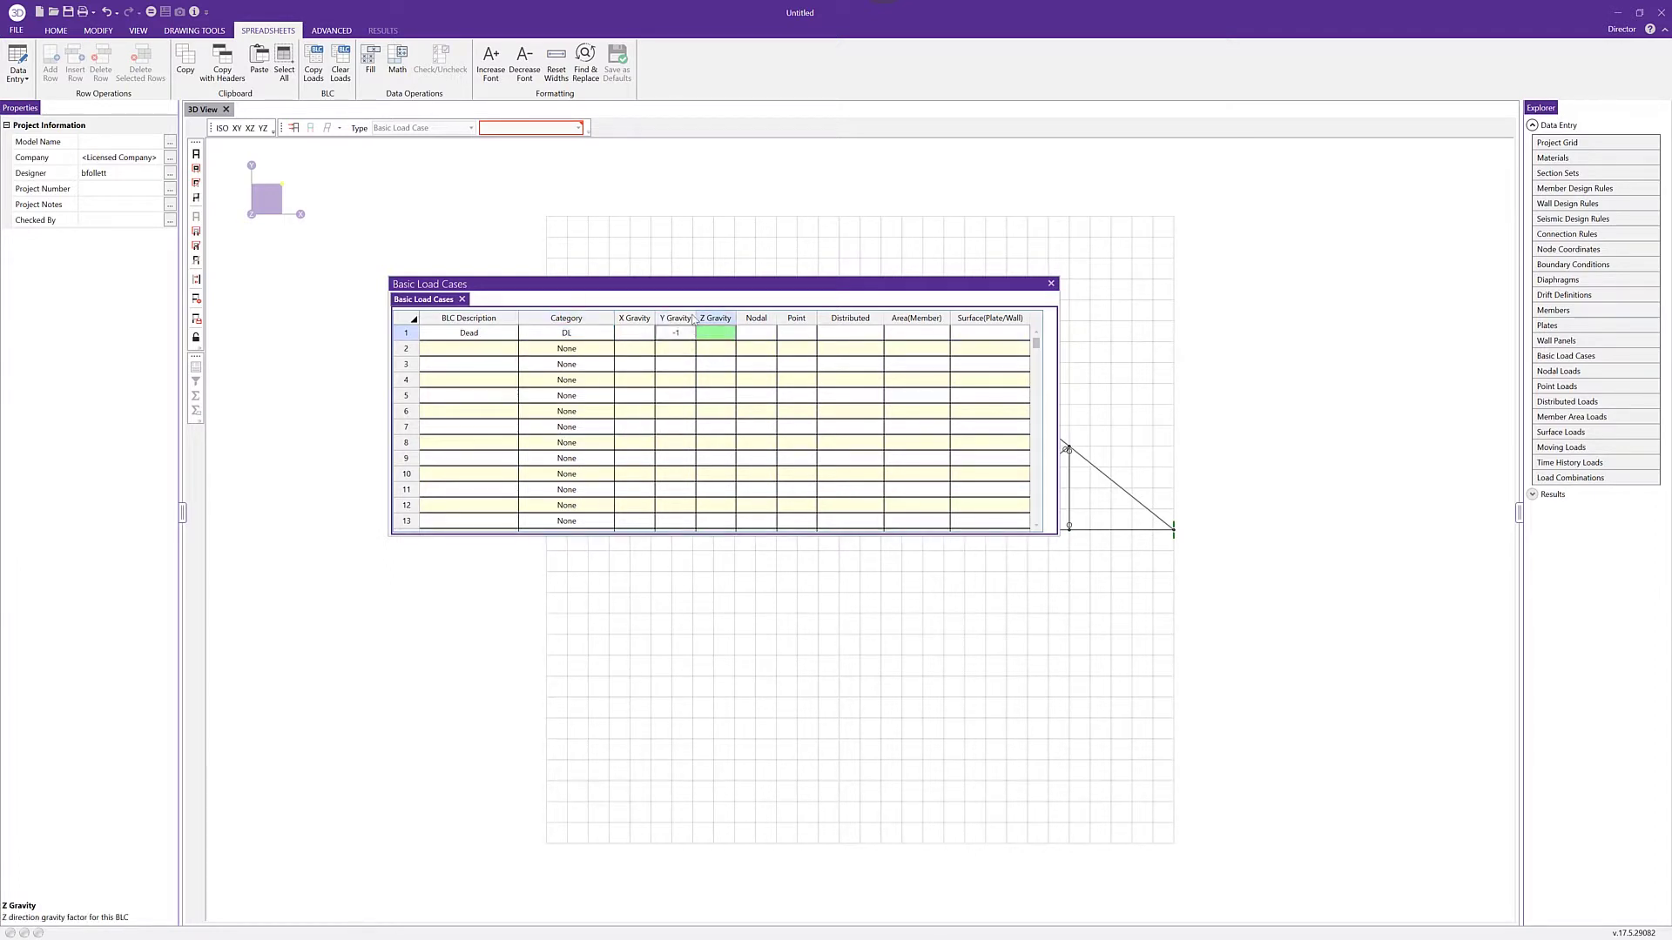
- Define basic load case 2 as Snow with the SL - Snow Load category and close the Basic Load Cases spreadsheet
click(486, 352)
text(S)
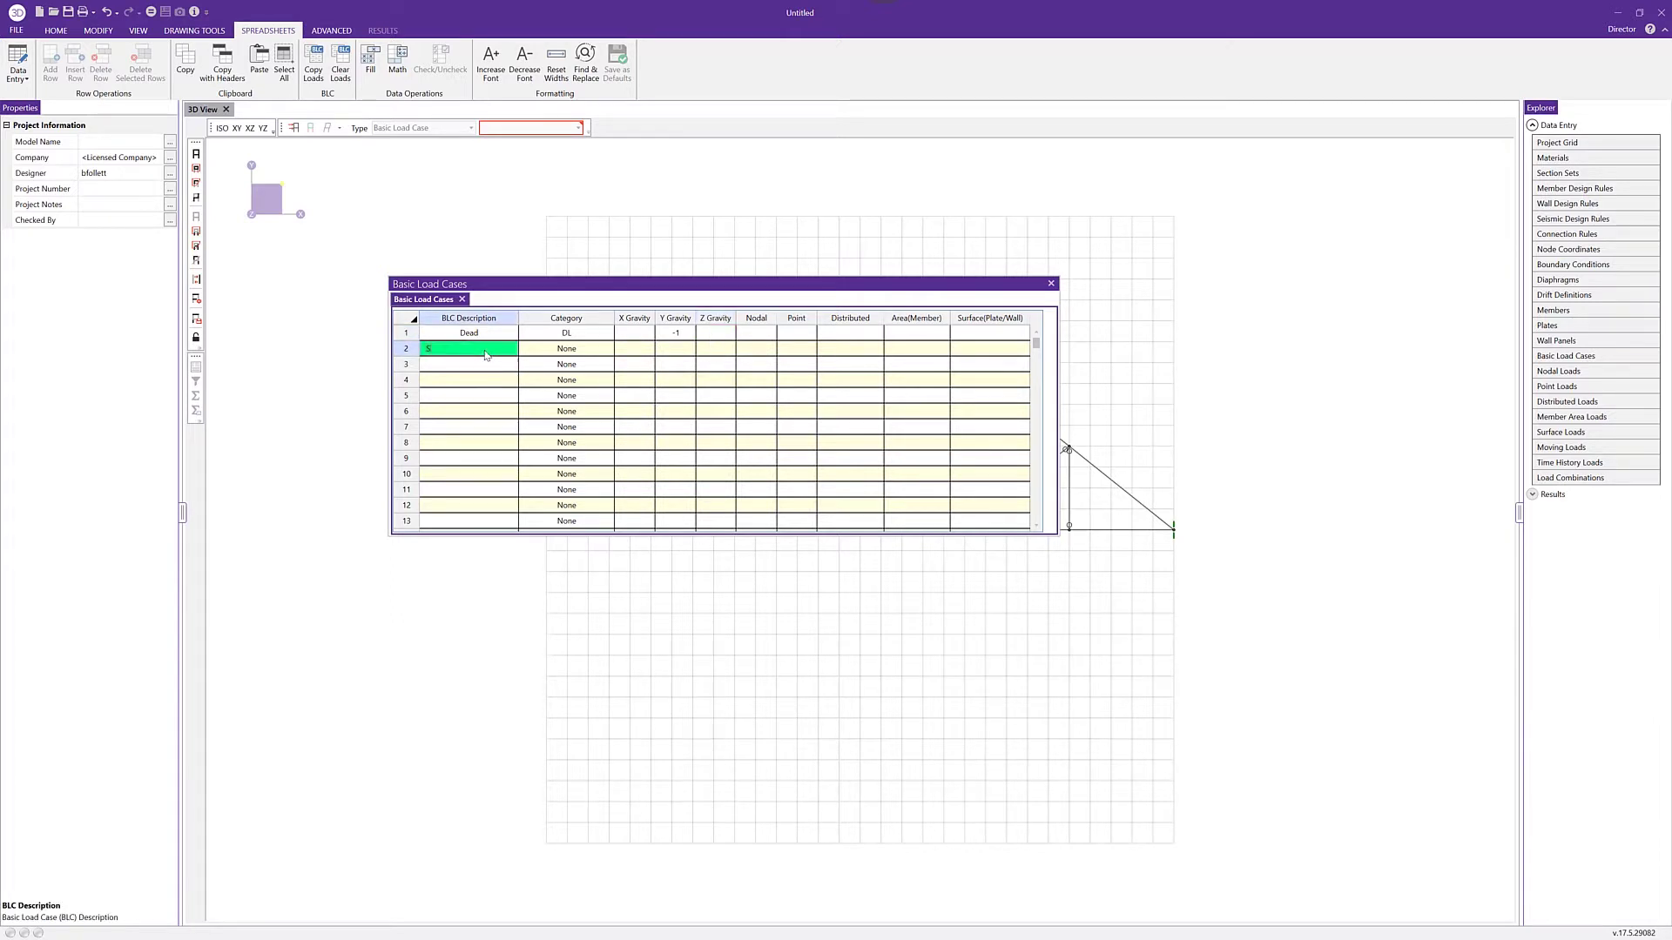
text(now)
click(599, 353)
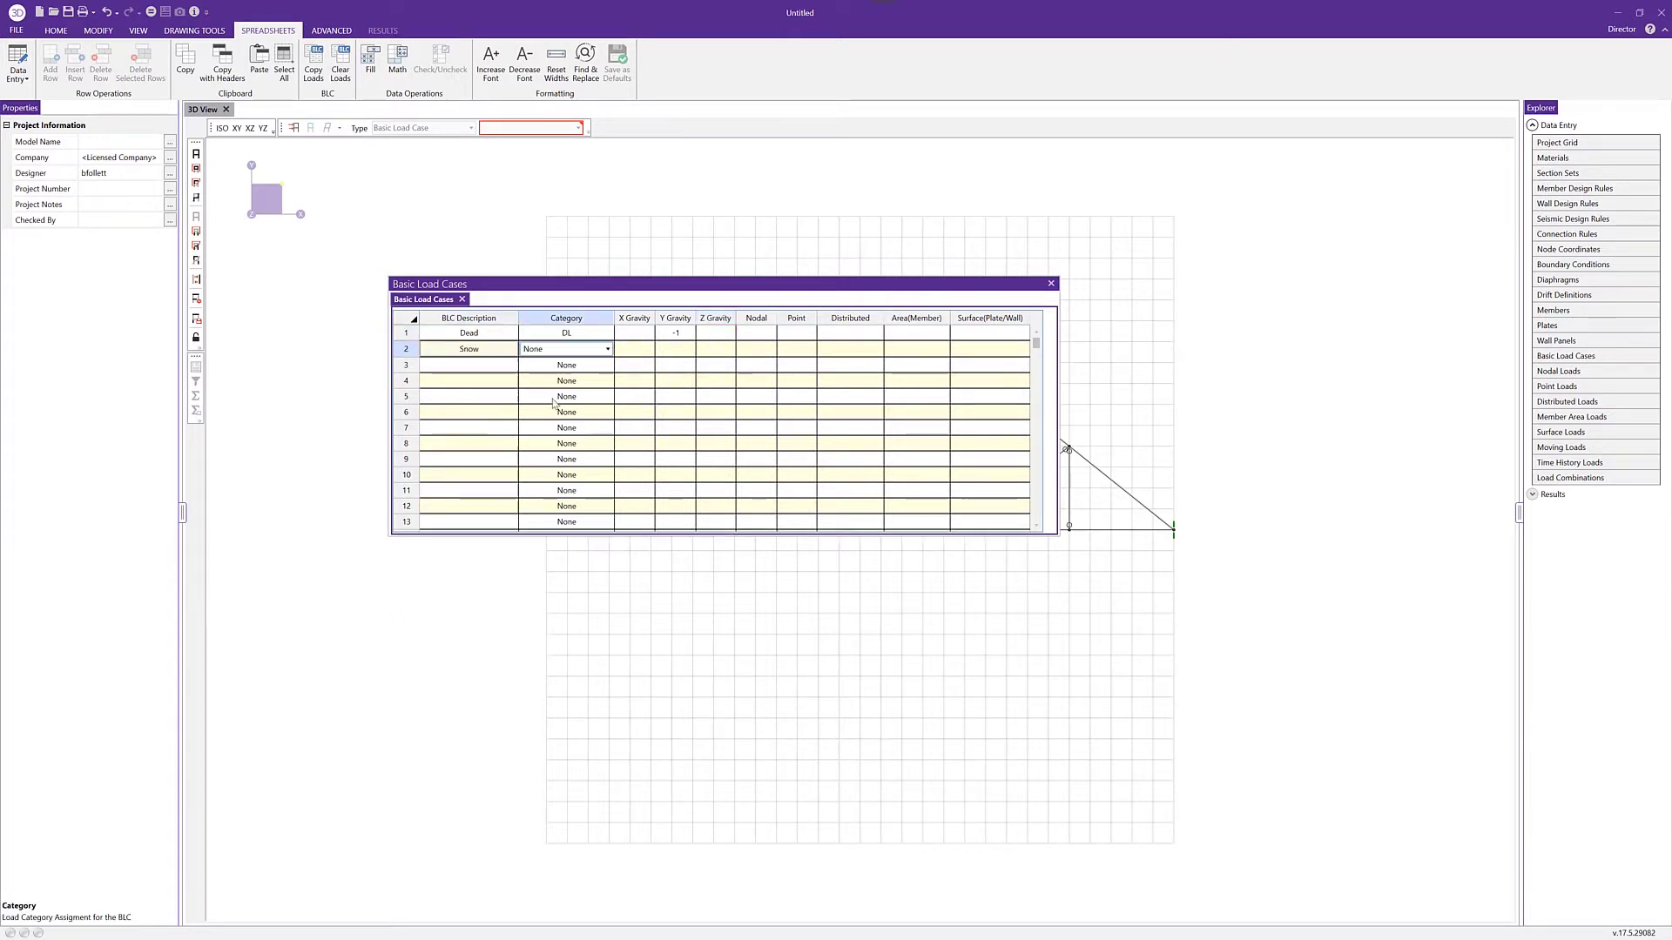
click(605, 350)
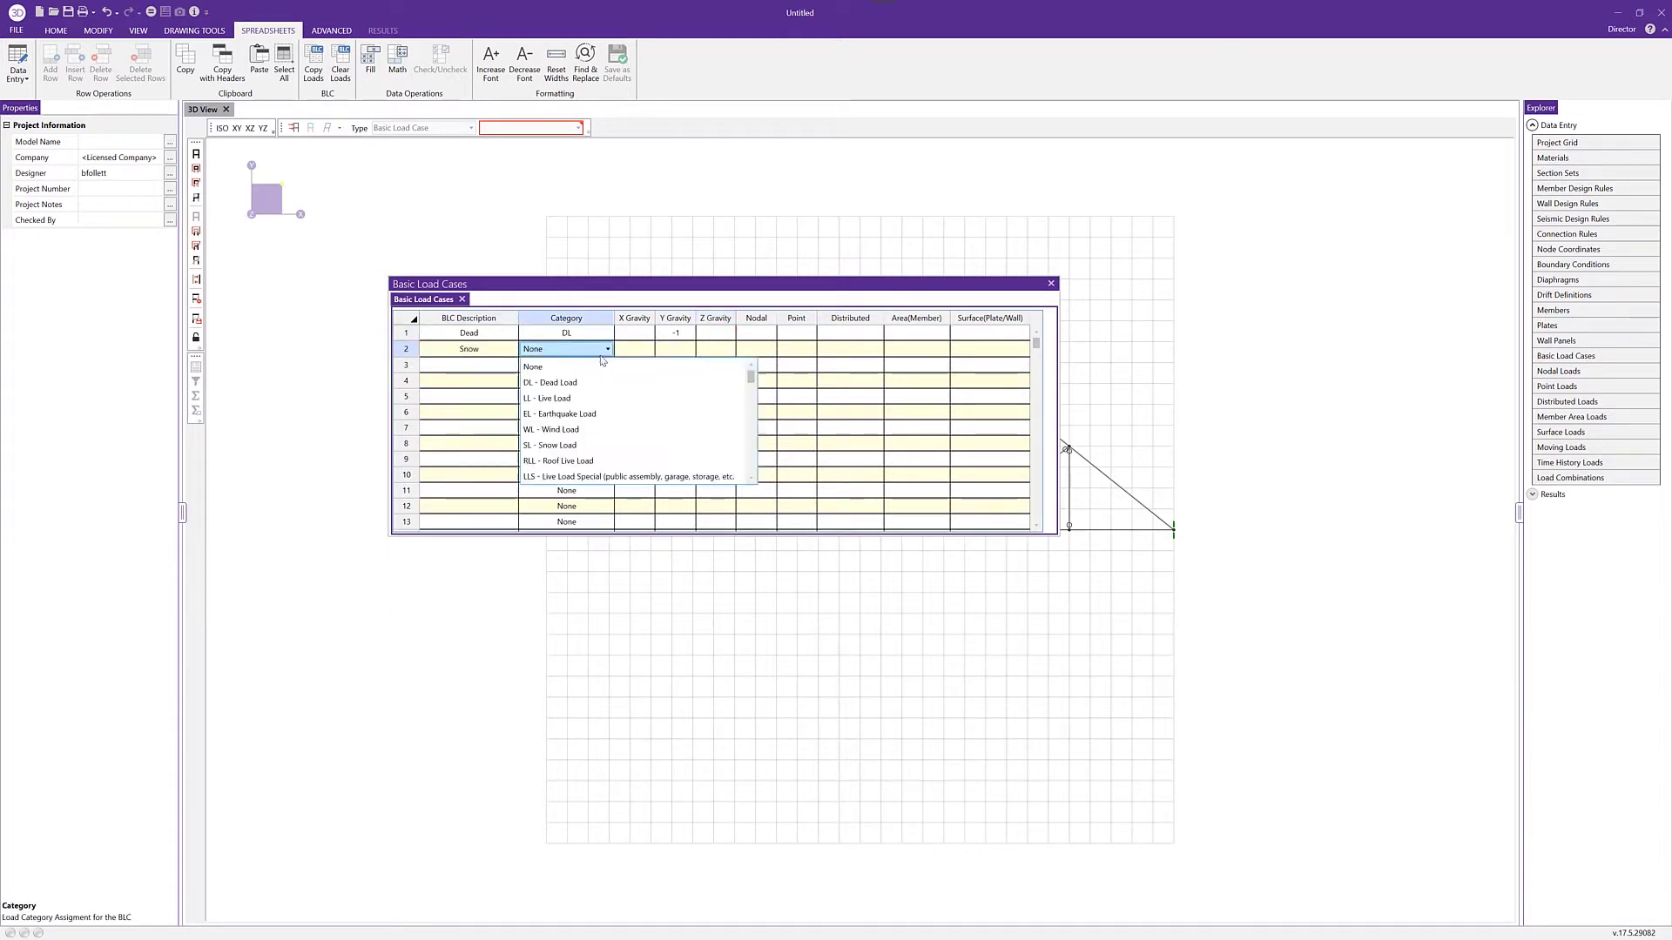
click(594, 449)
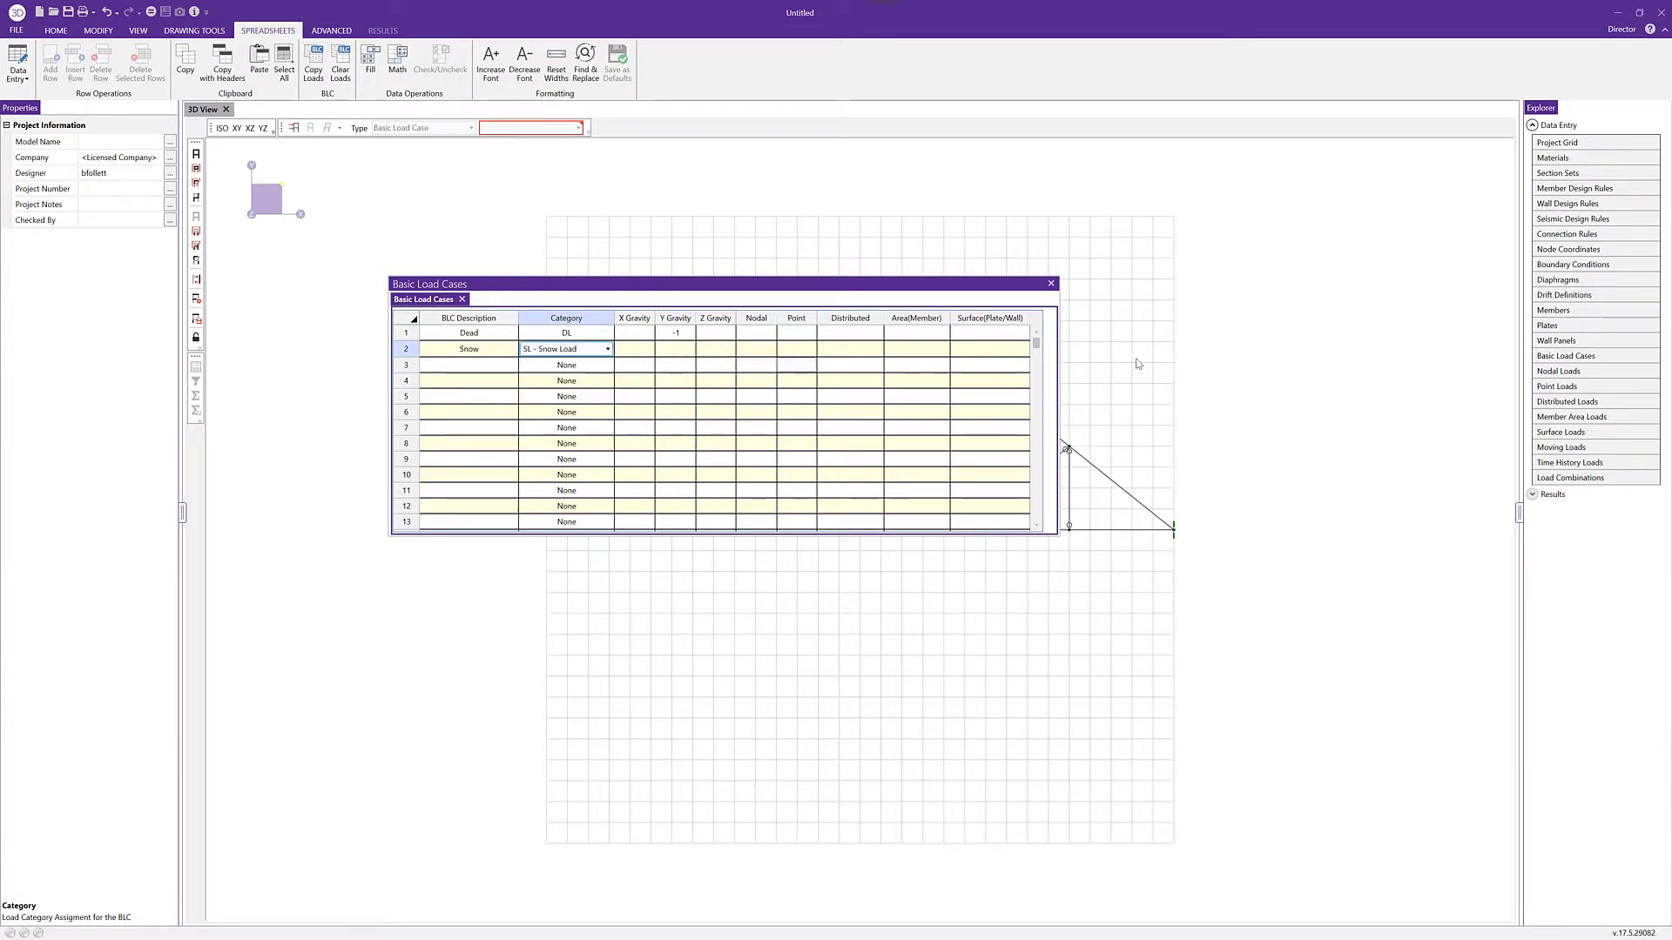
click(1050, 283)
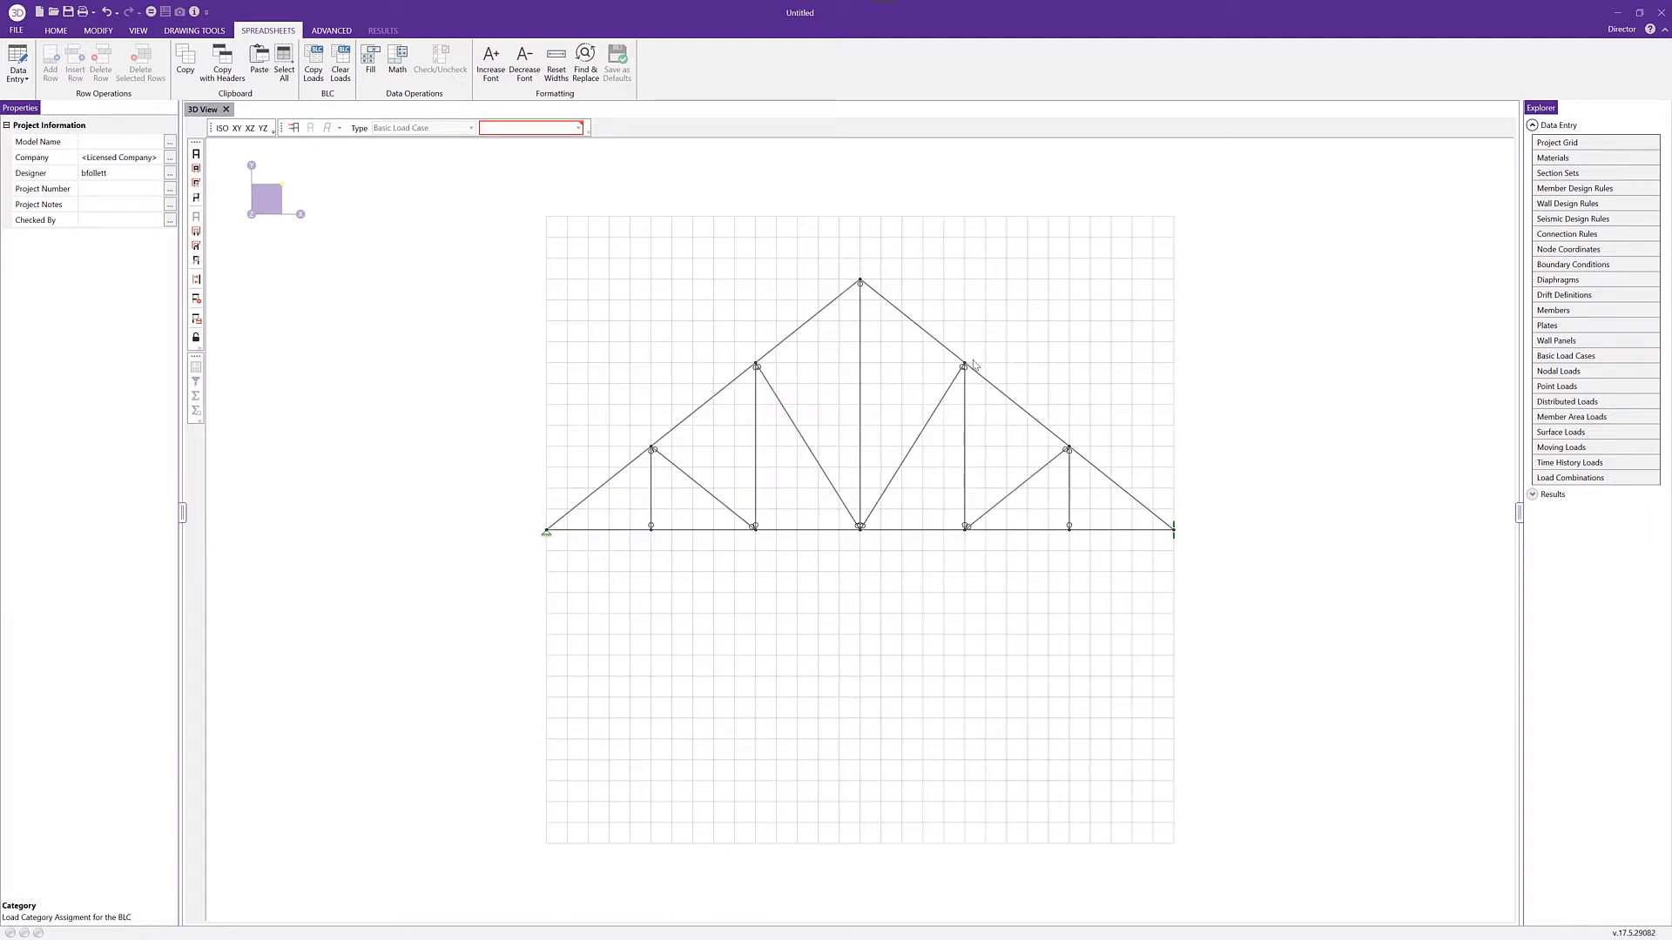
- Apply a full-length line load of -0.15 k/ft in direction Y, in the Dead case, to both top chords and the bottom chord
click(58, 32)
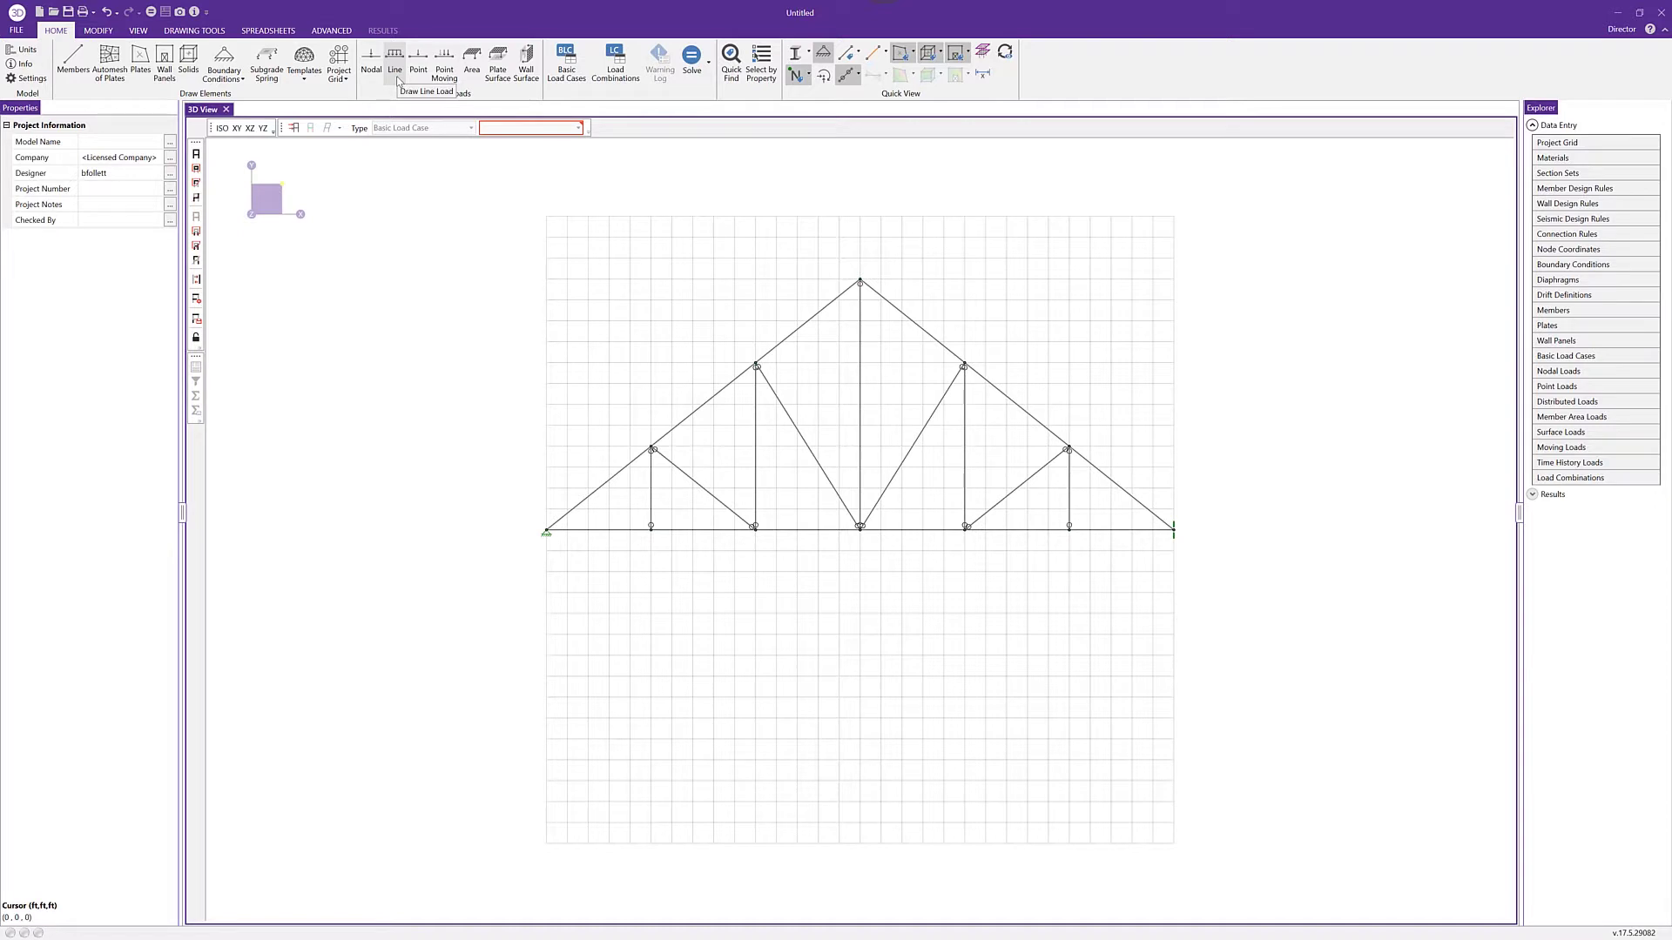
click(396, 76)
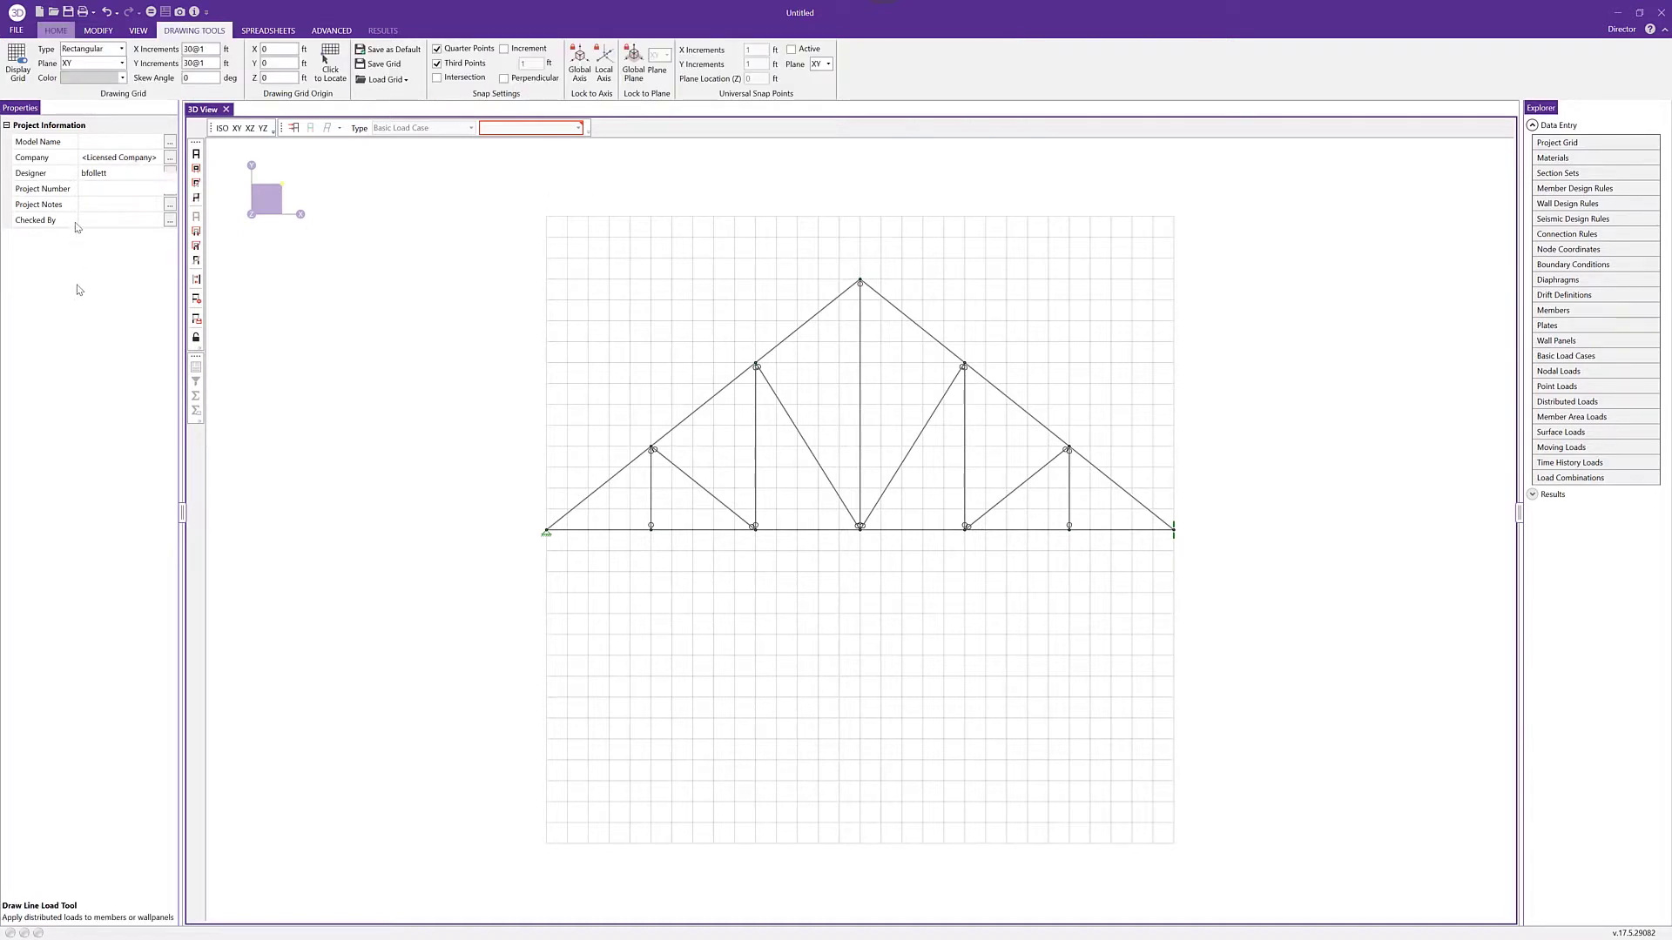
click(157, 174)
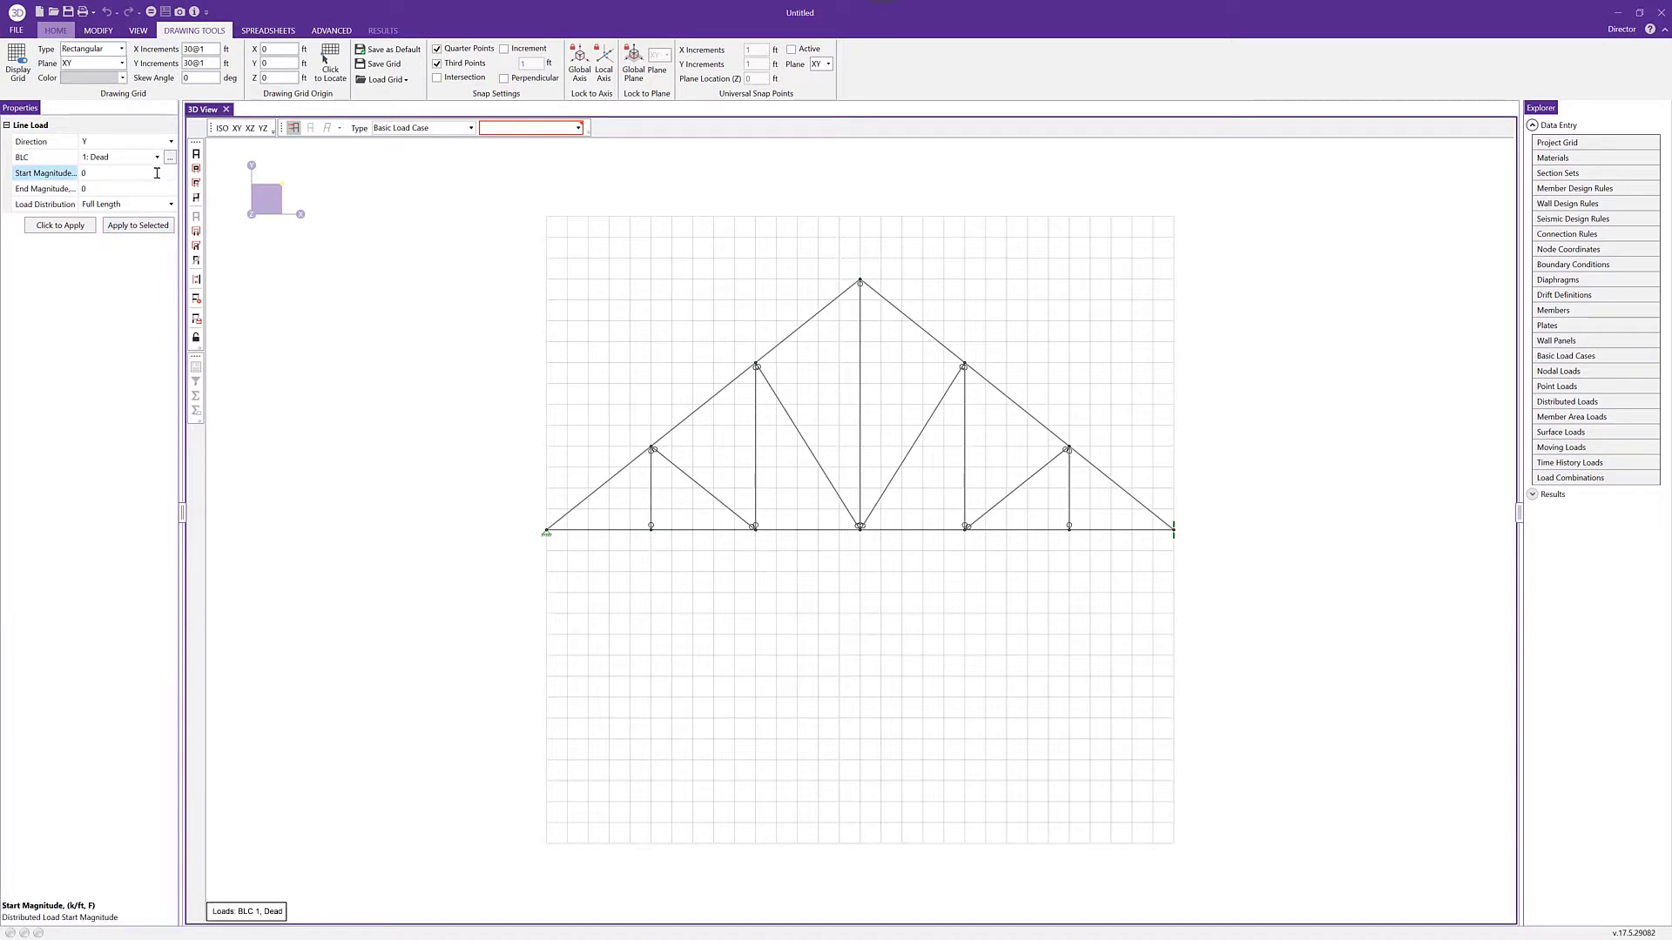
click(157, 172)
key(Tab)
double_click(82, 189)
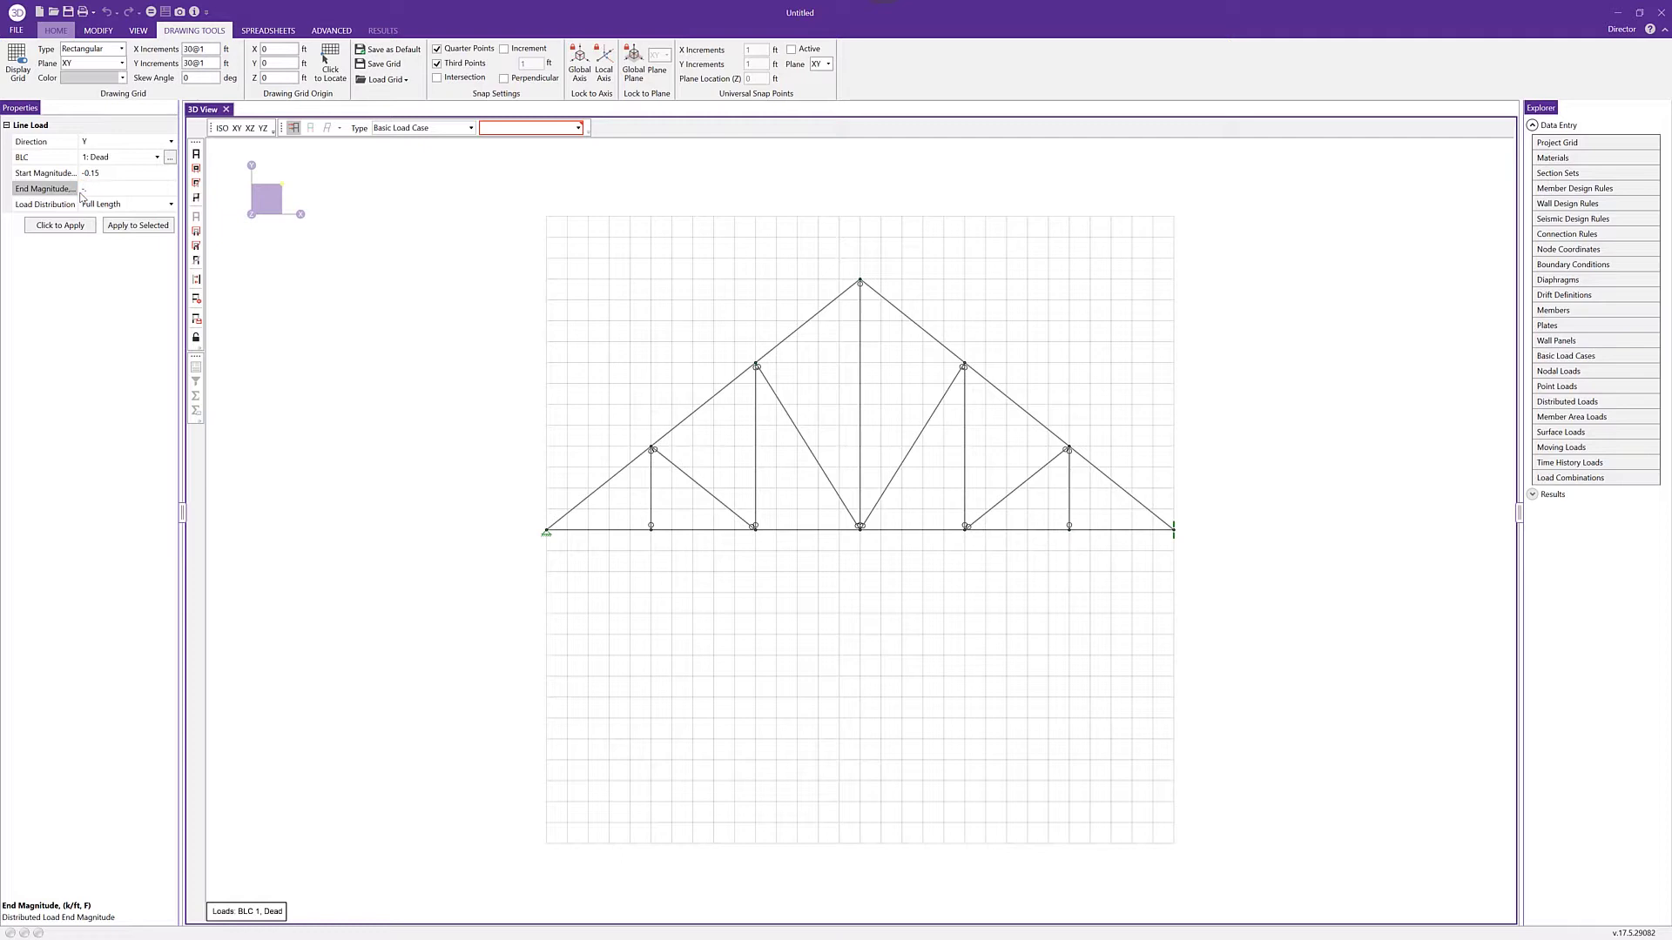
key(Tab)
click(60, 225)
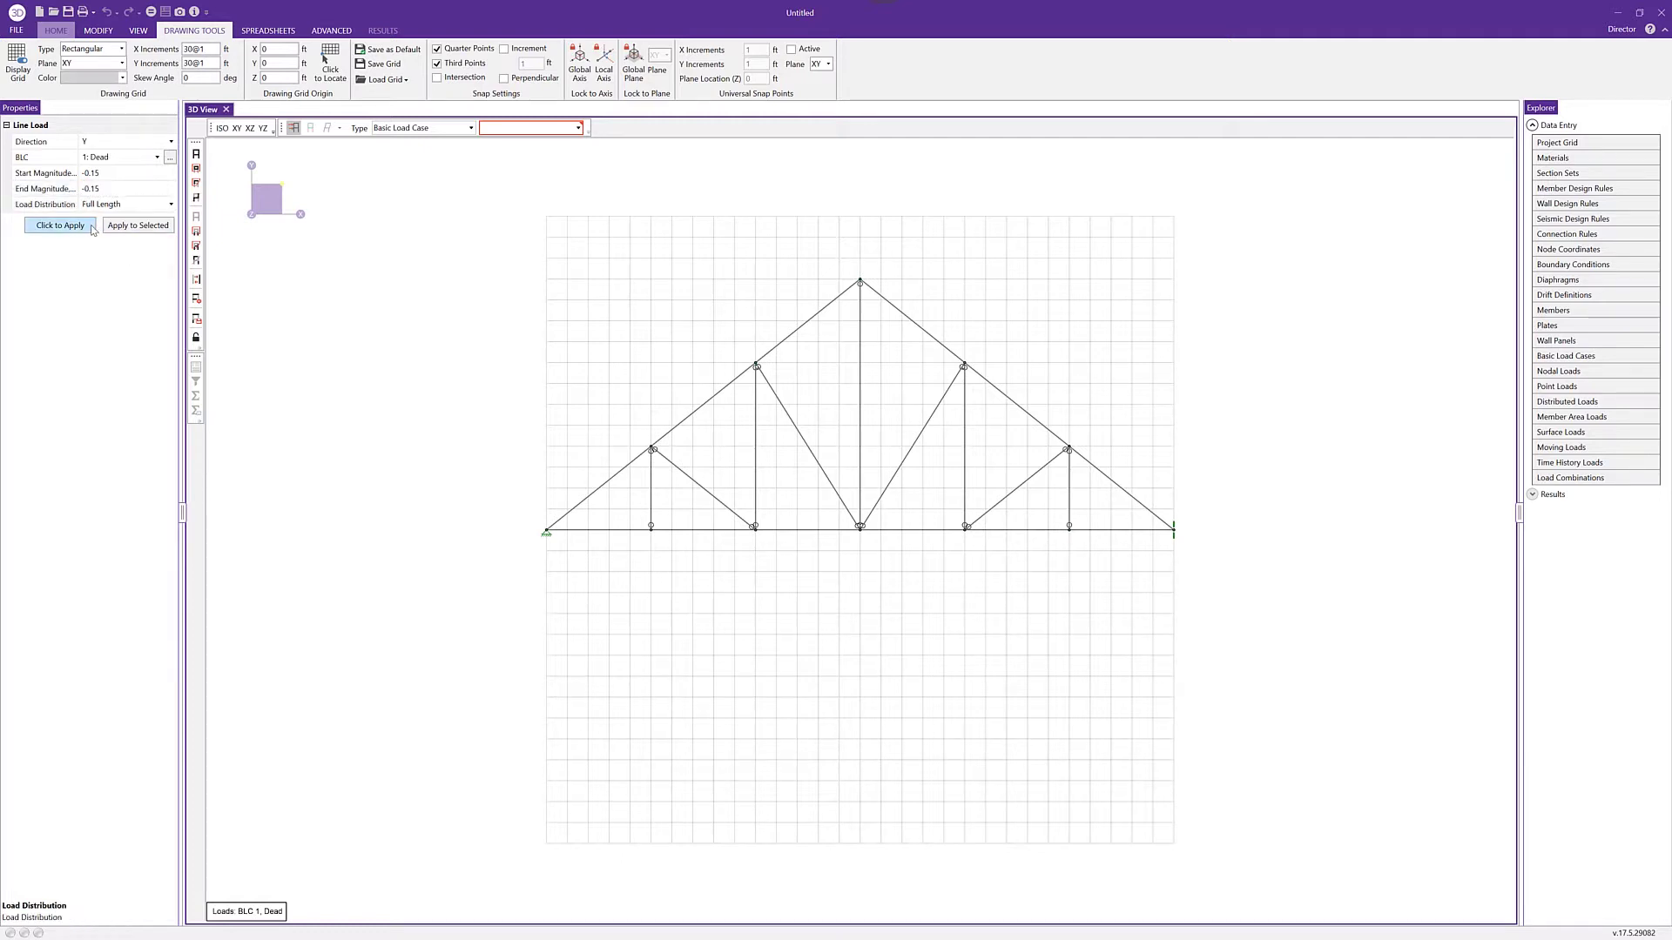
click(731, 404)
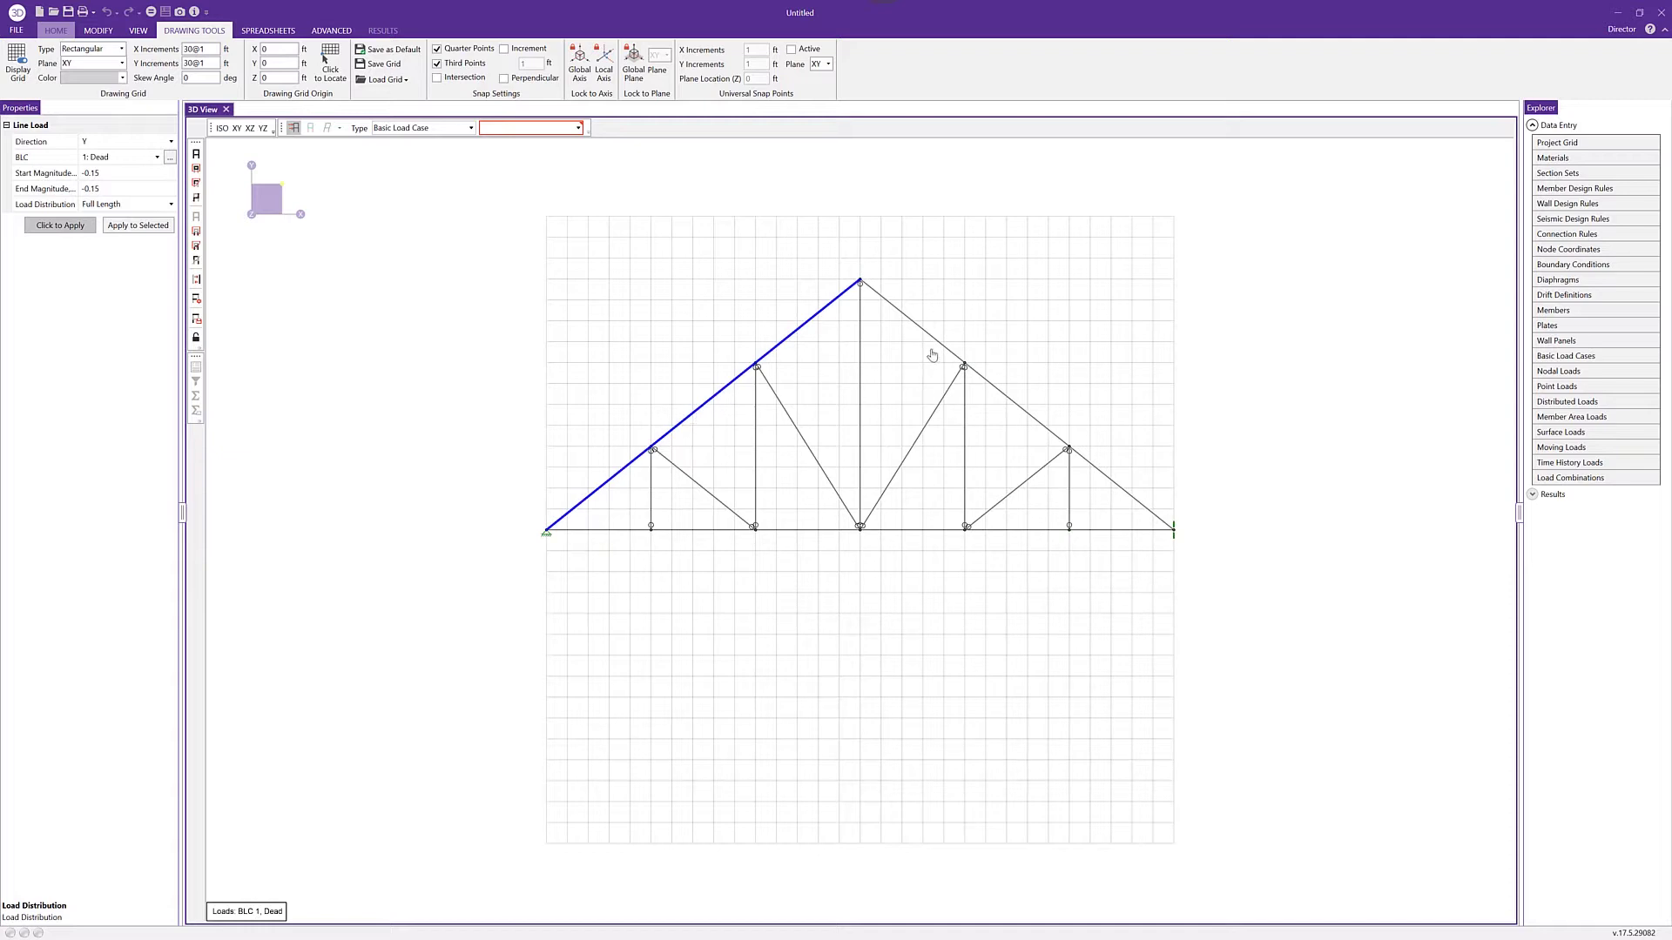
click(939, 347)
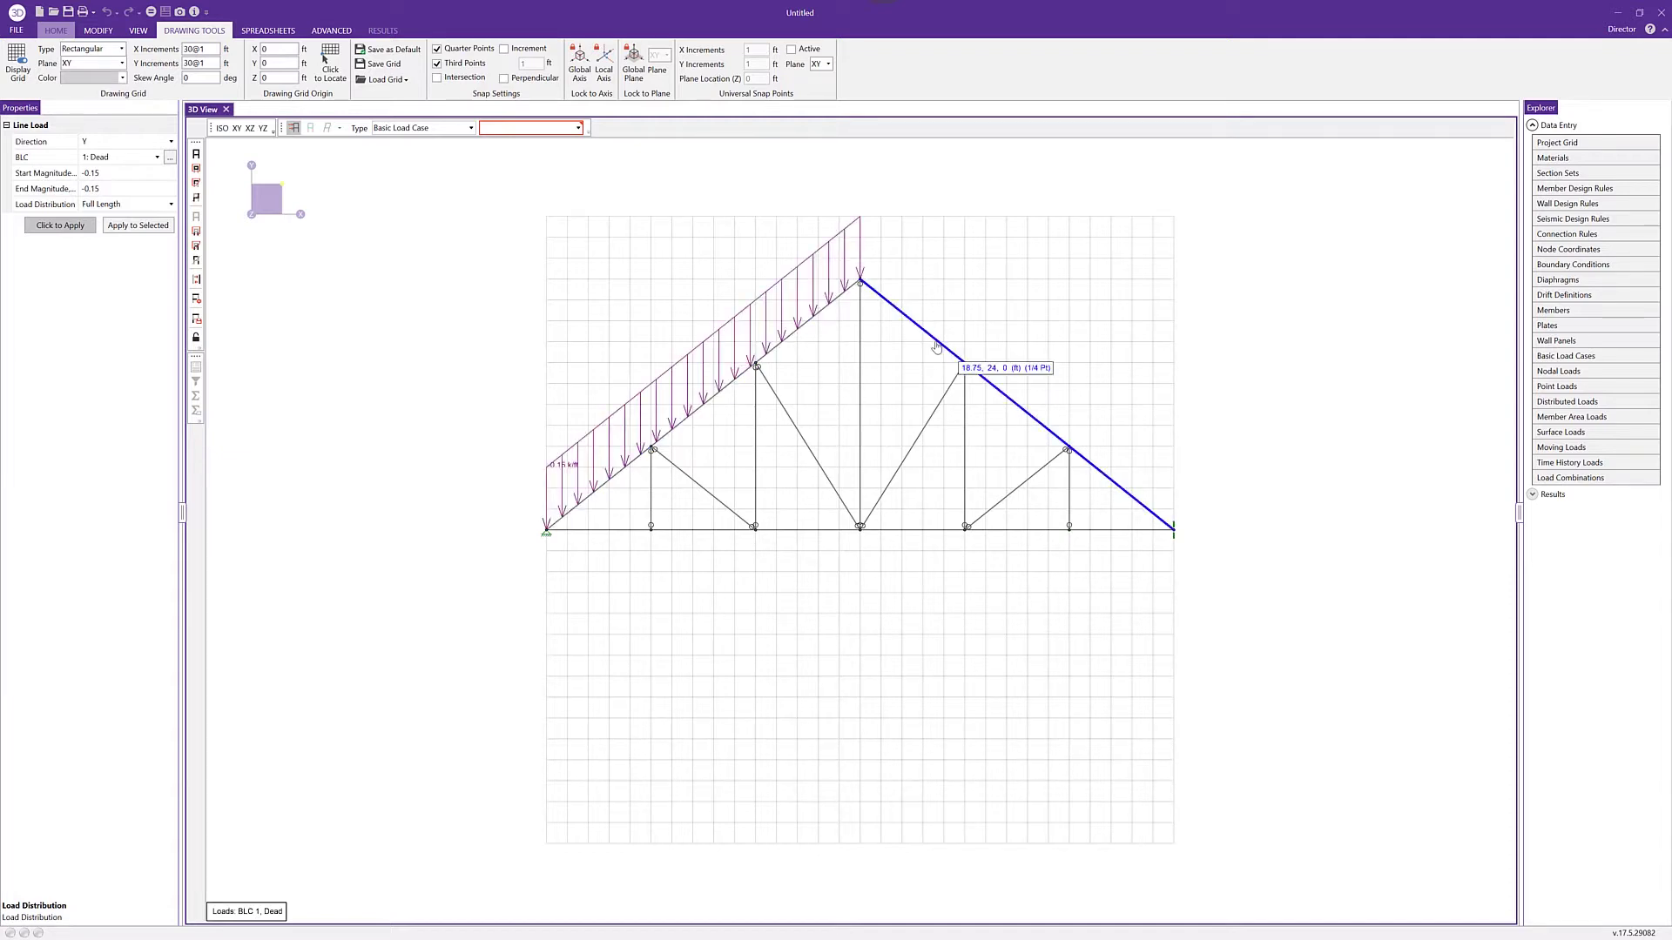
click(936, 537)
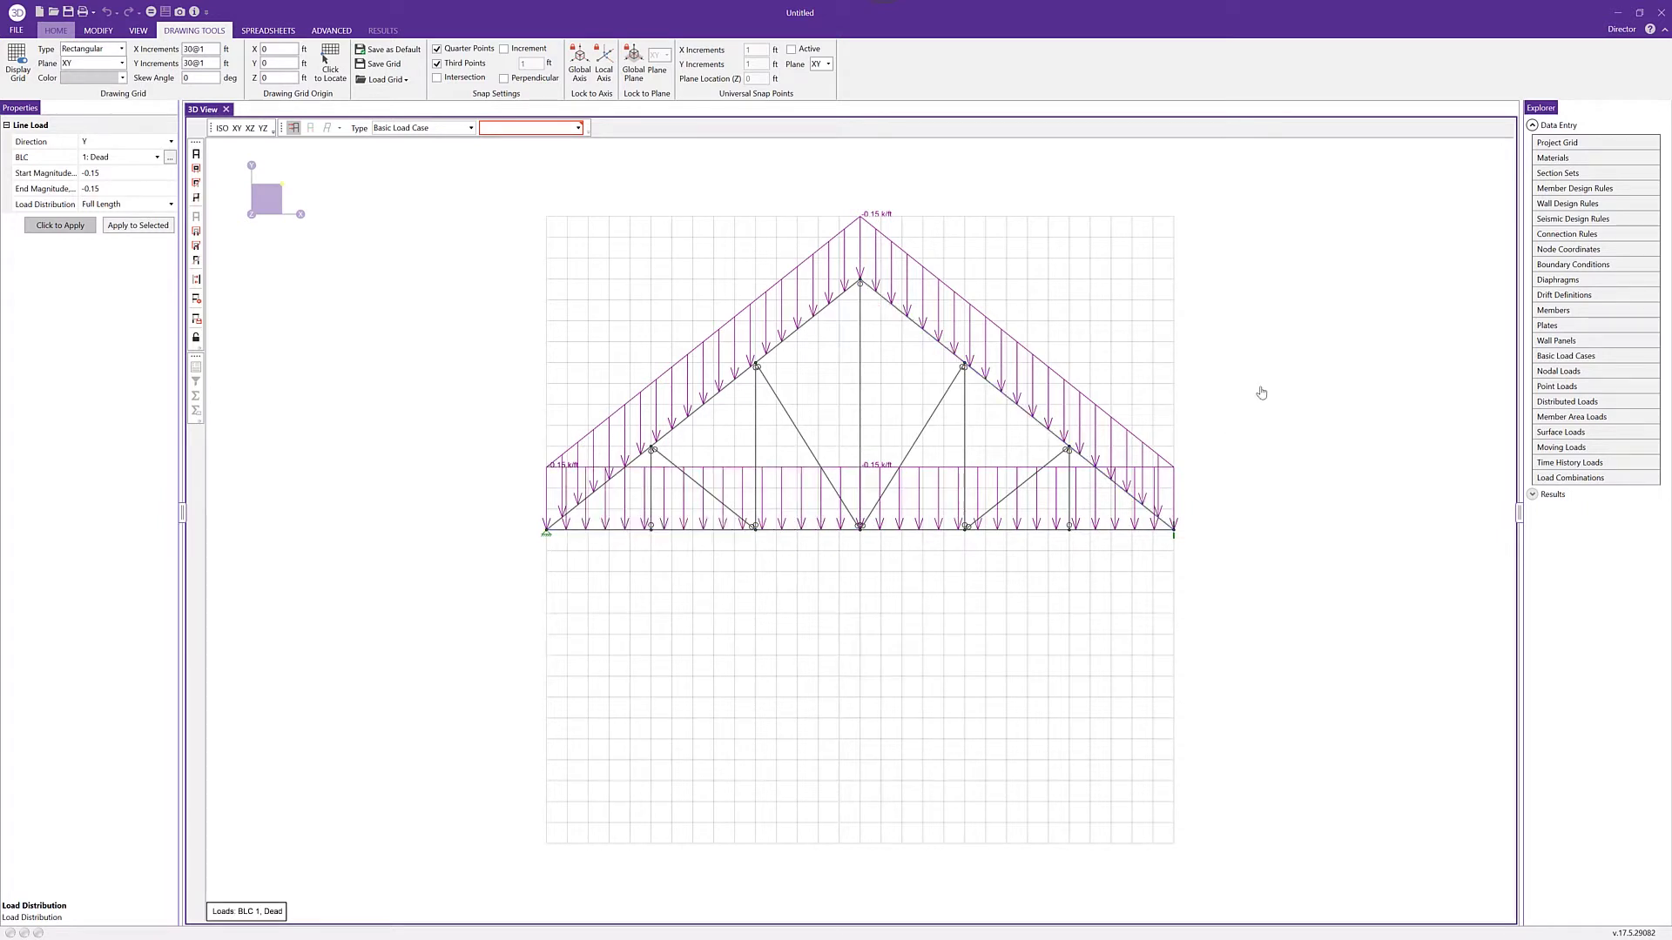
- Switch the line load to the Snow case and set its start and end magnitudes to -0.25 k/ft
click(122, 157)
click(157, 156)
click(132, 197)
click(131, 195)
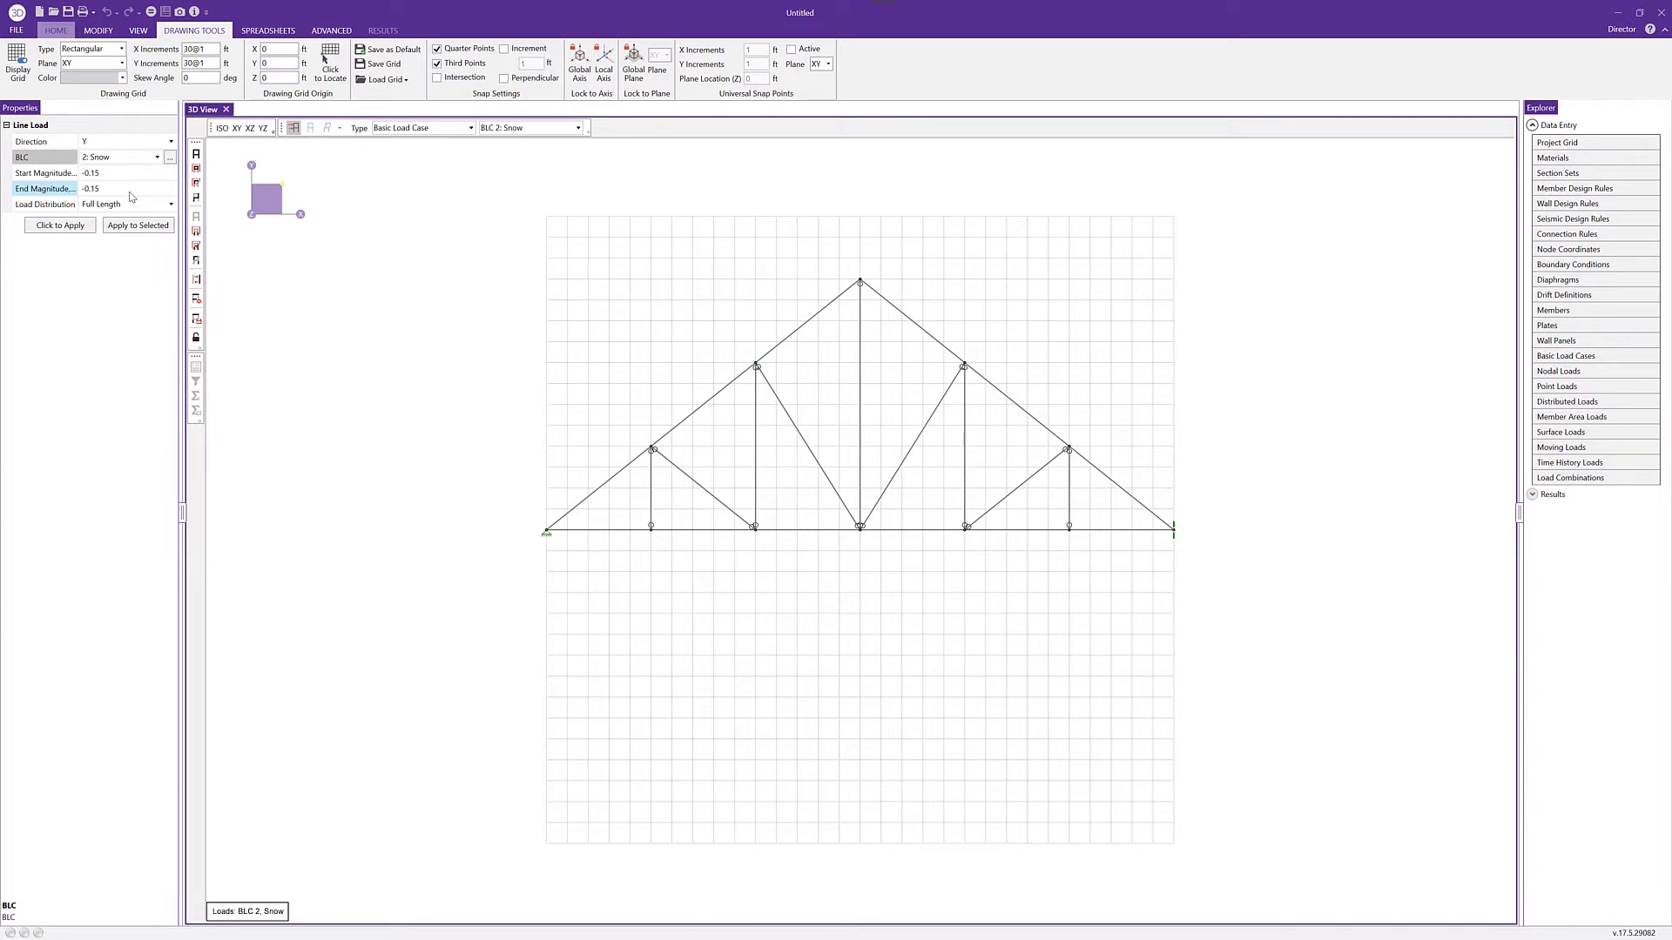
click(148, 203)
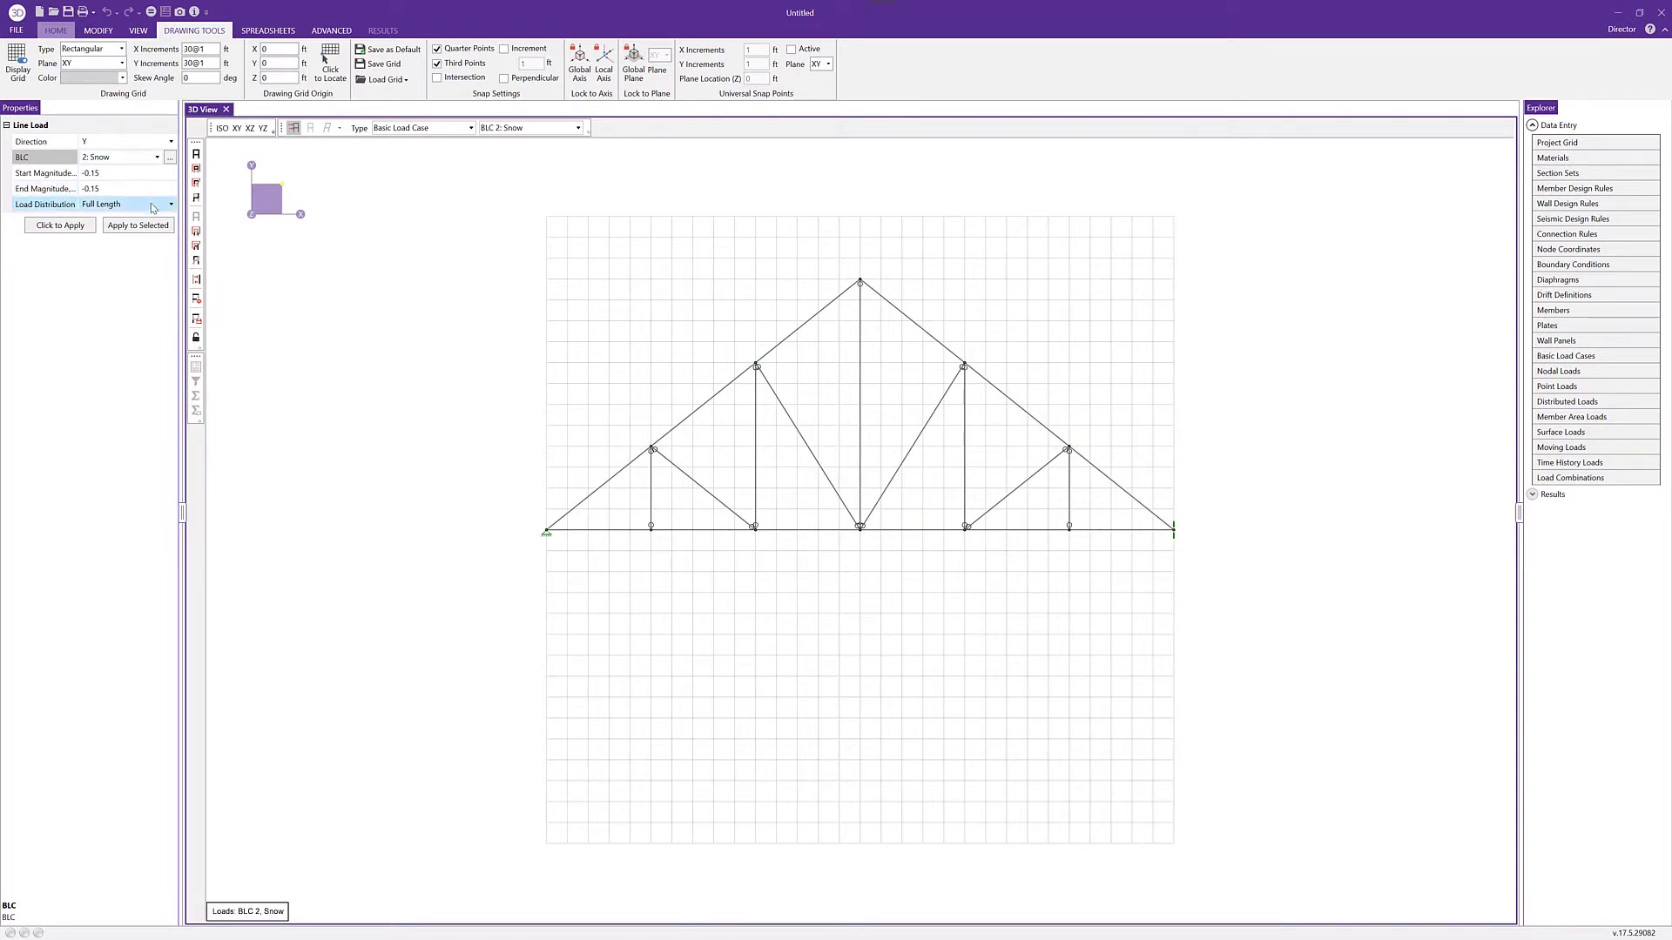
click(148, 142)
click(122, 174)
click(122, 177)
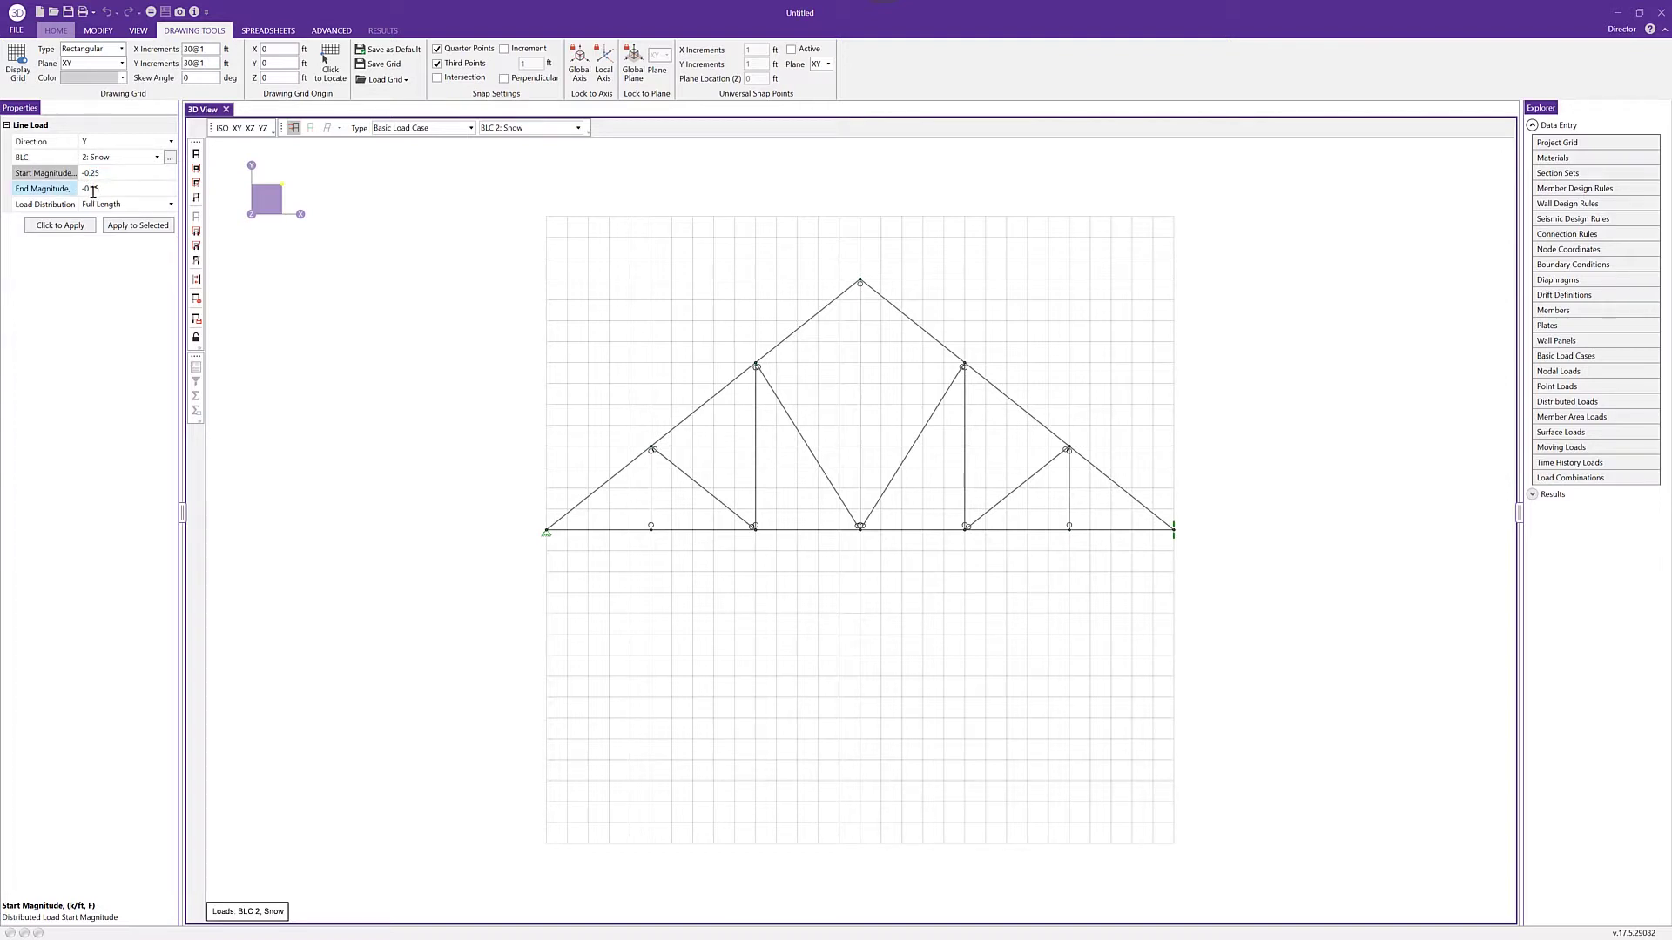
click(113, 190)
text(-0.25)
click(131, 174)
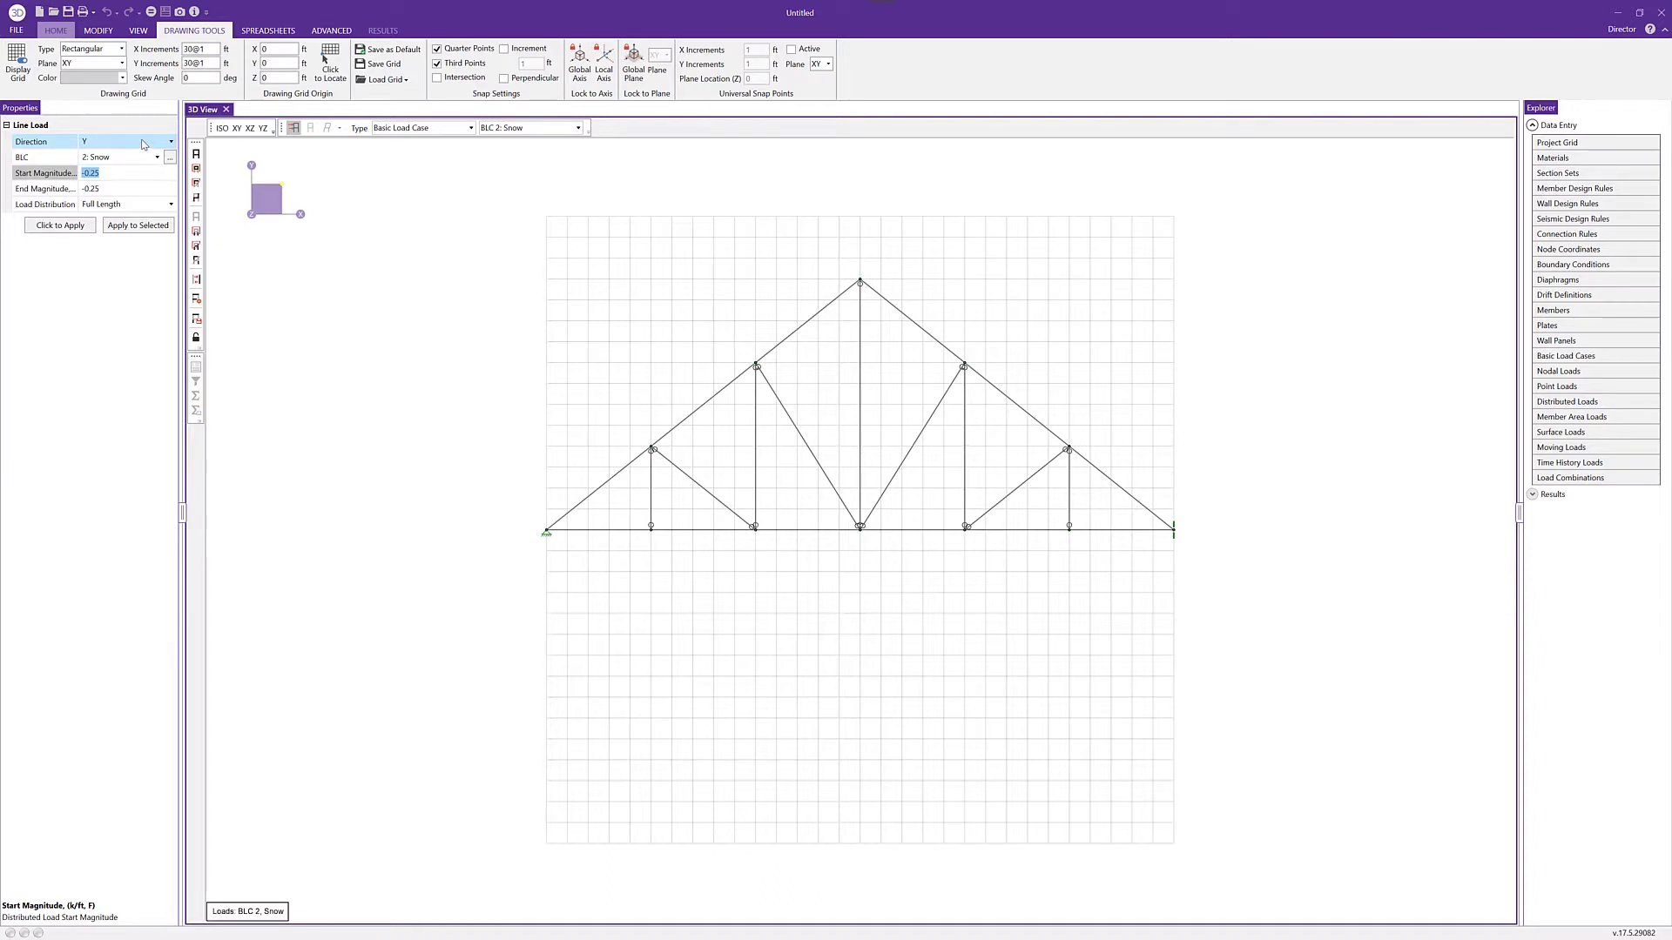
- Set the Snow line load's direction to local y and apply it to both top chords and the bottom chord
click(144, 142)
click(133, 230)
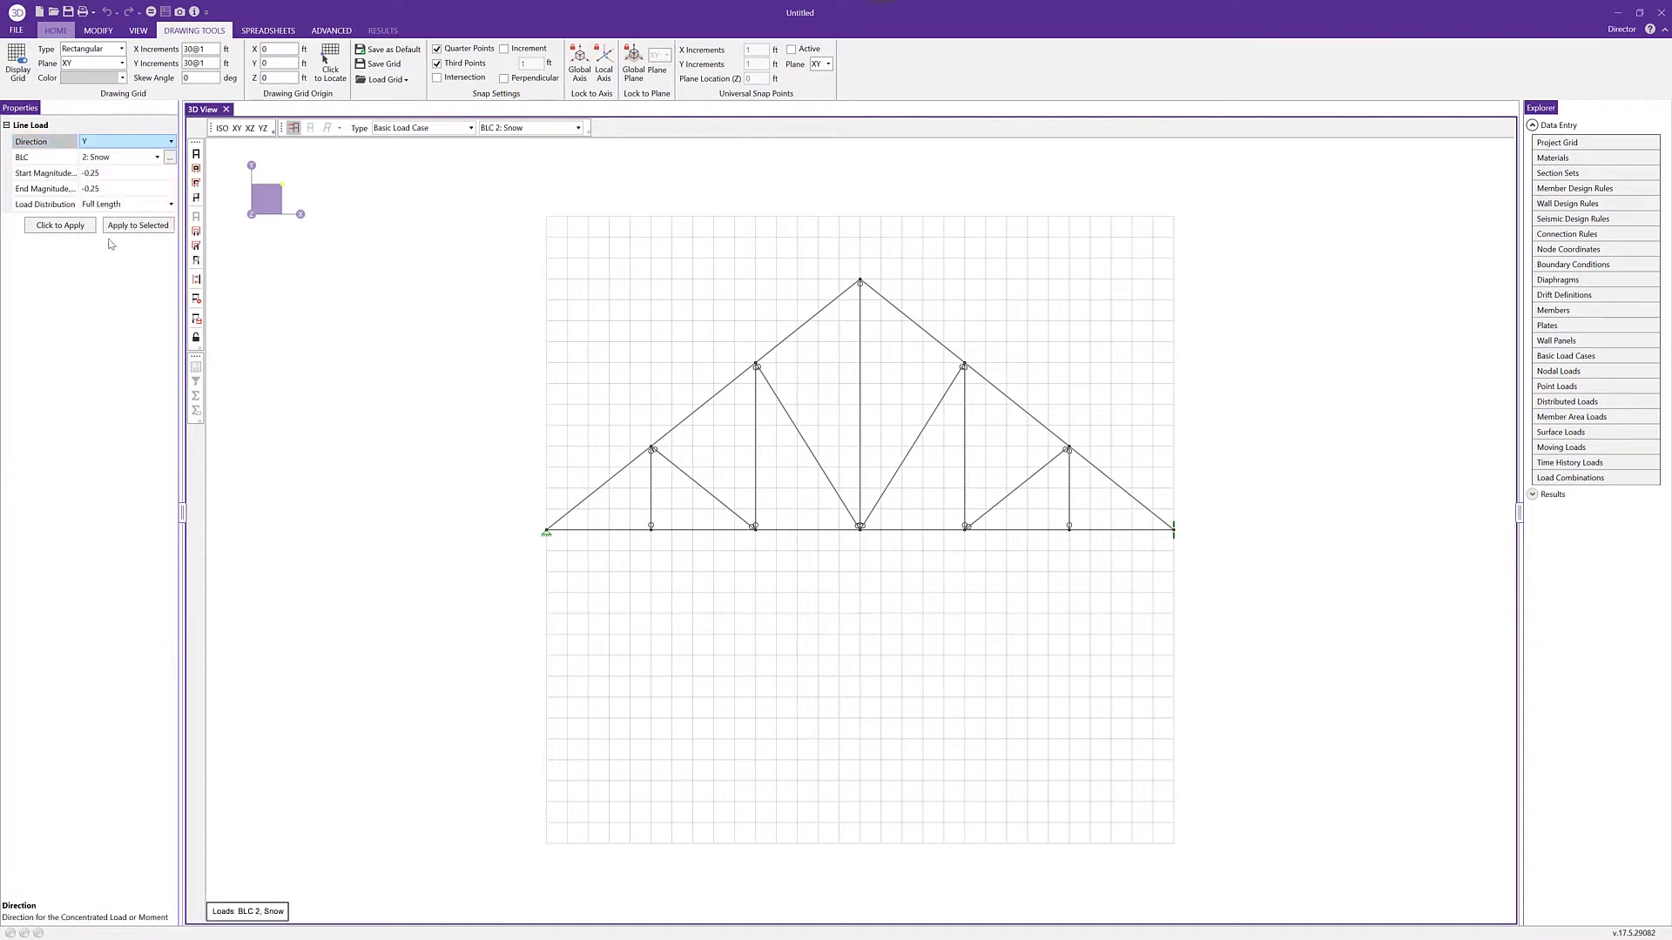
click(77, 228)
click(719, 404)
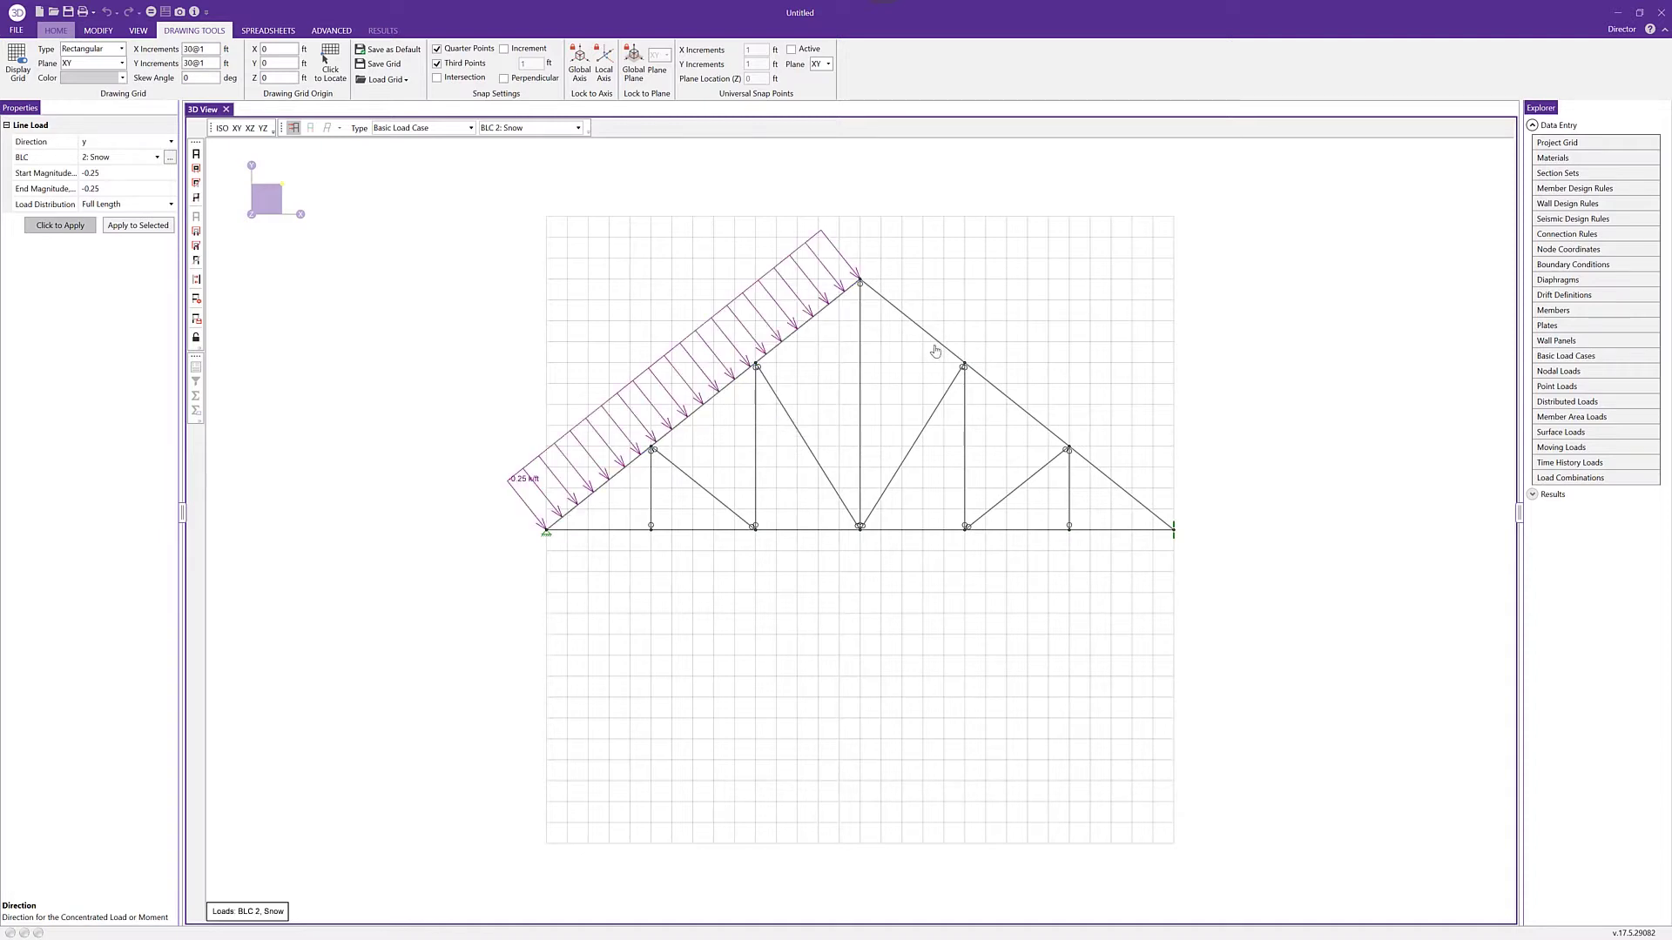
click(969, 394)
click(922, 537)
click(807, 538)
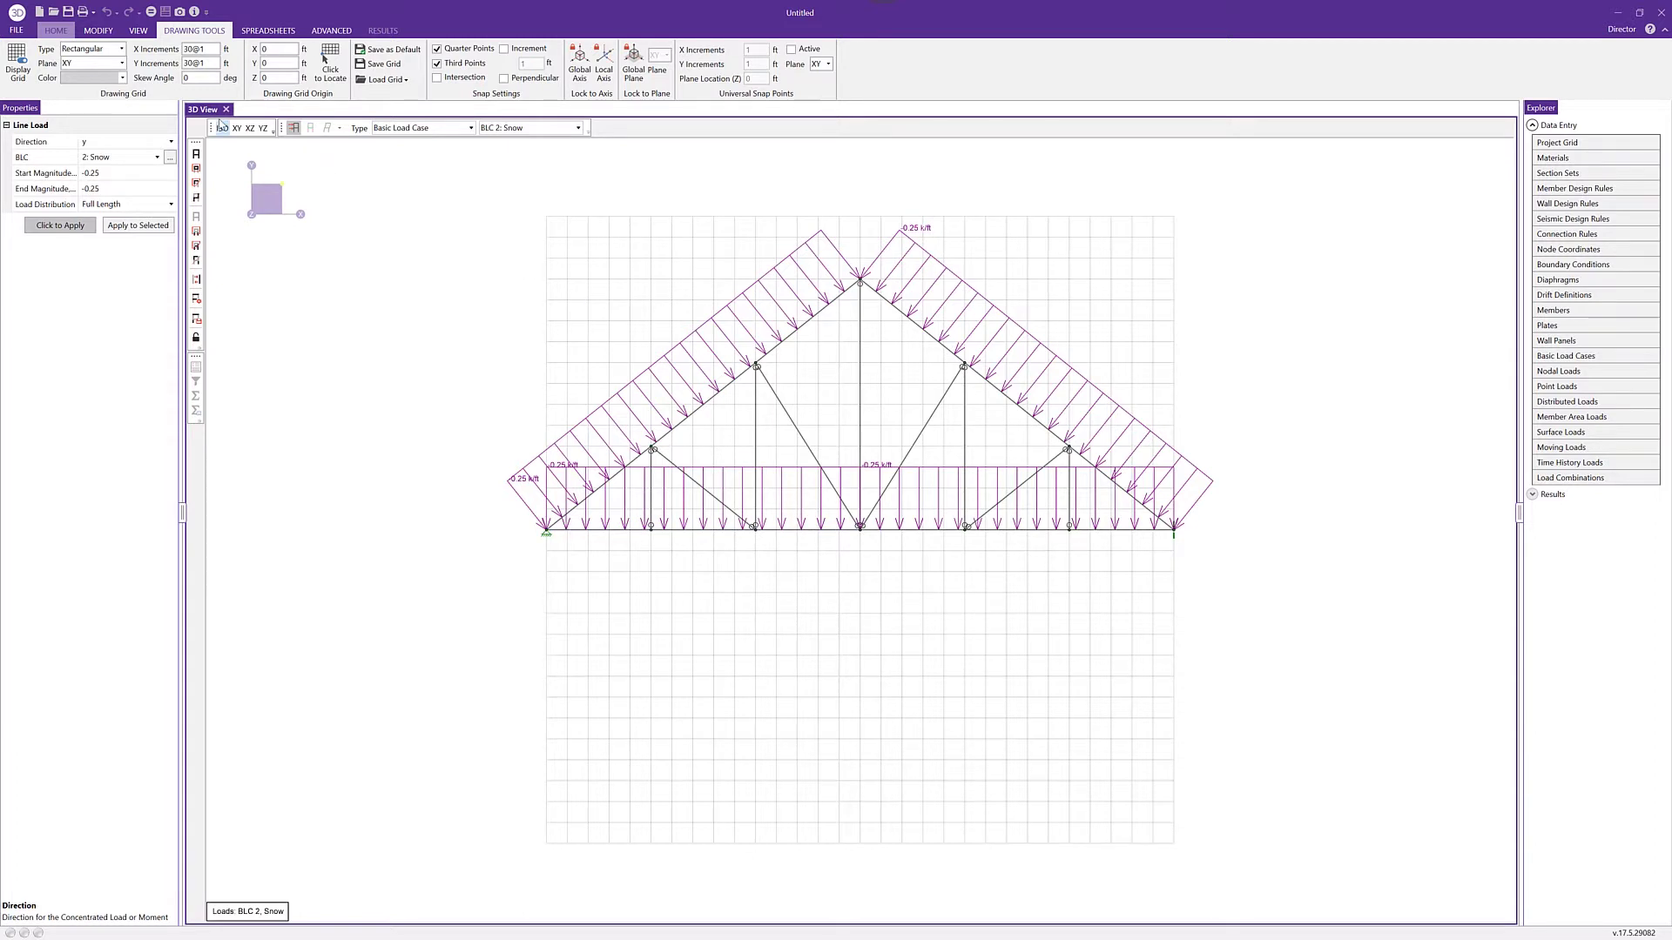
- Display the Dead load case and set the bottom chord line loads' start and end magnitudes to -0.025 k/ft
click(532, 127)
click(538, 147)
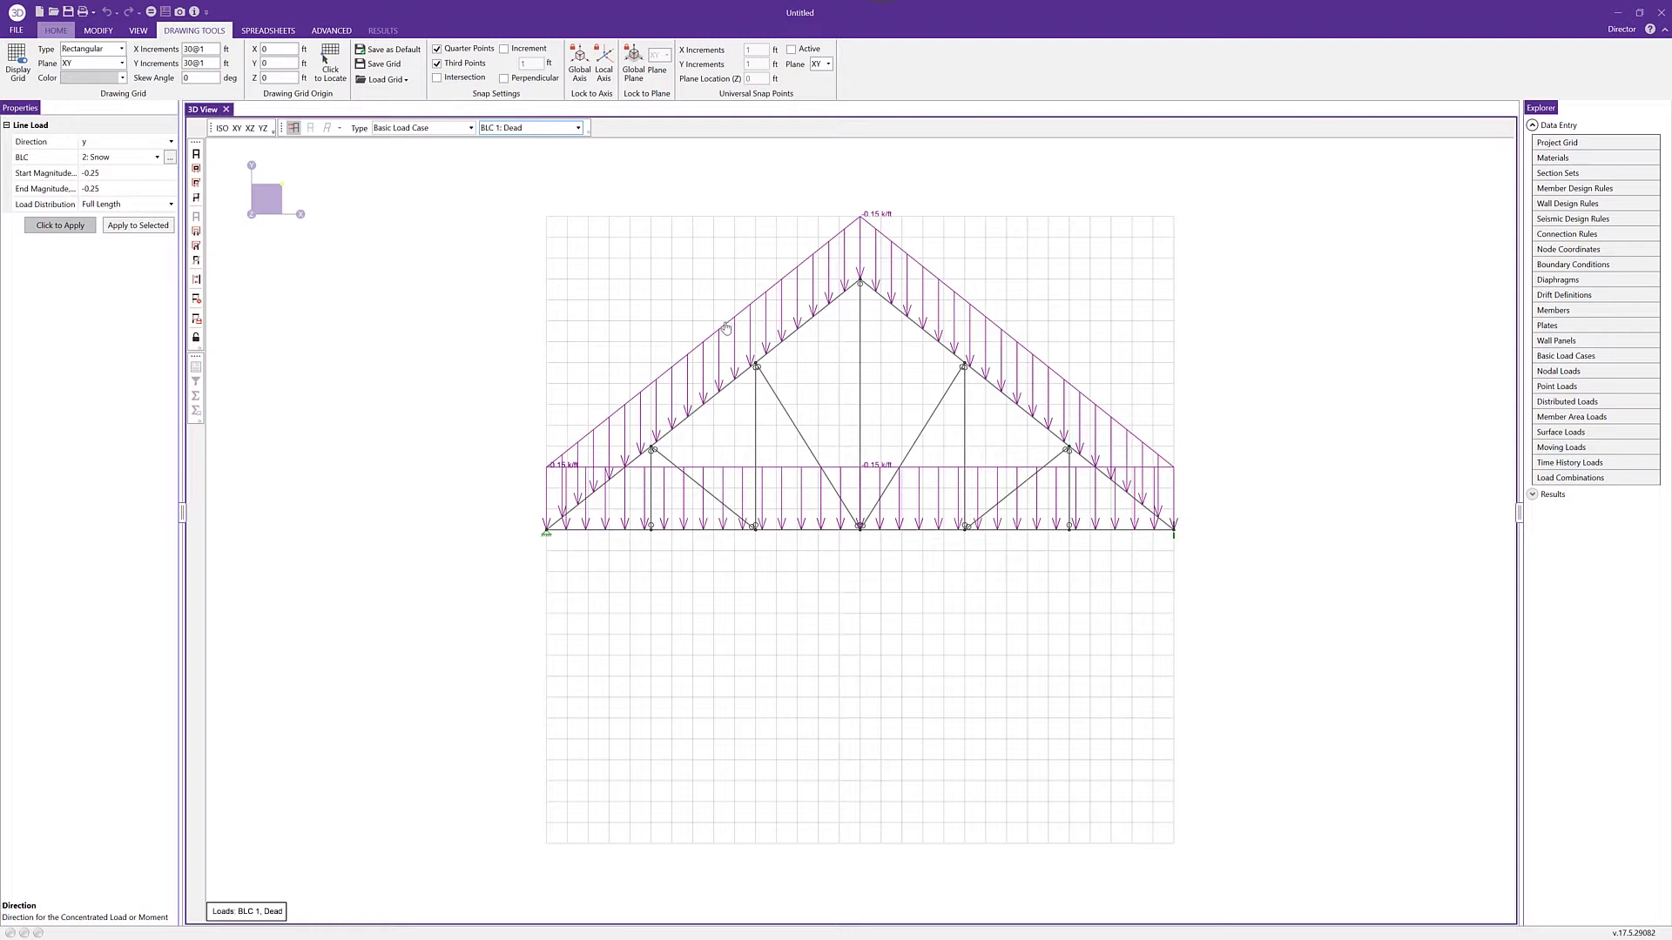
key(Escape)
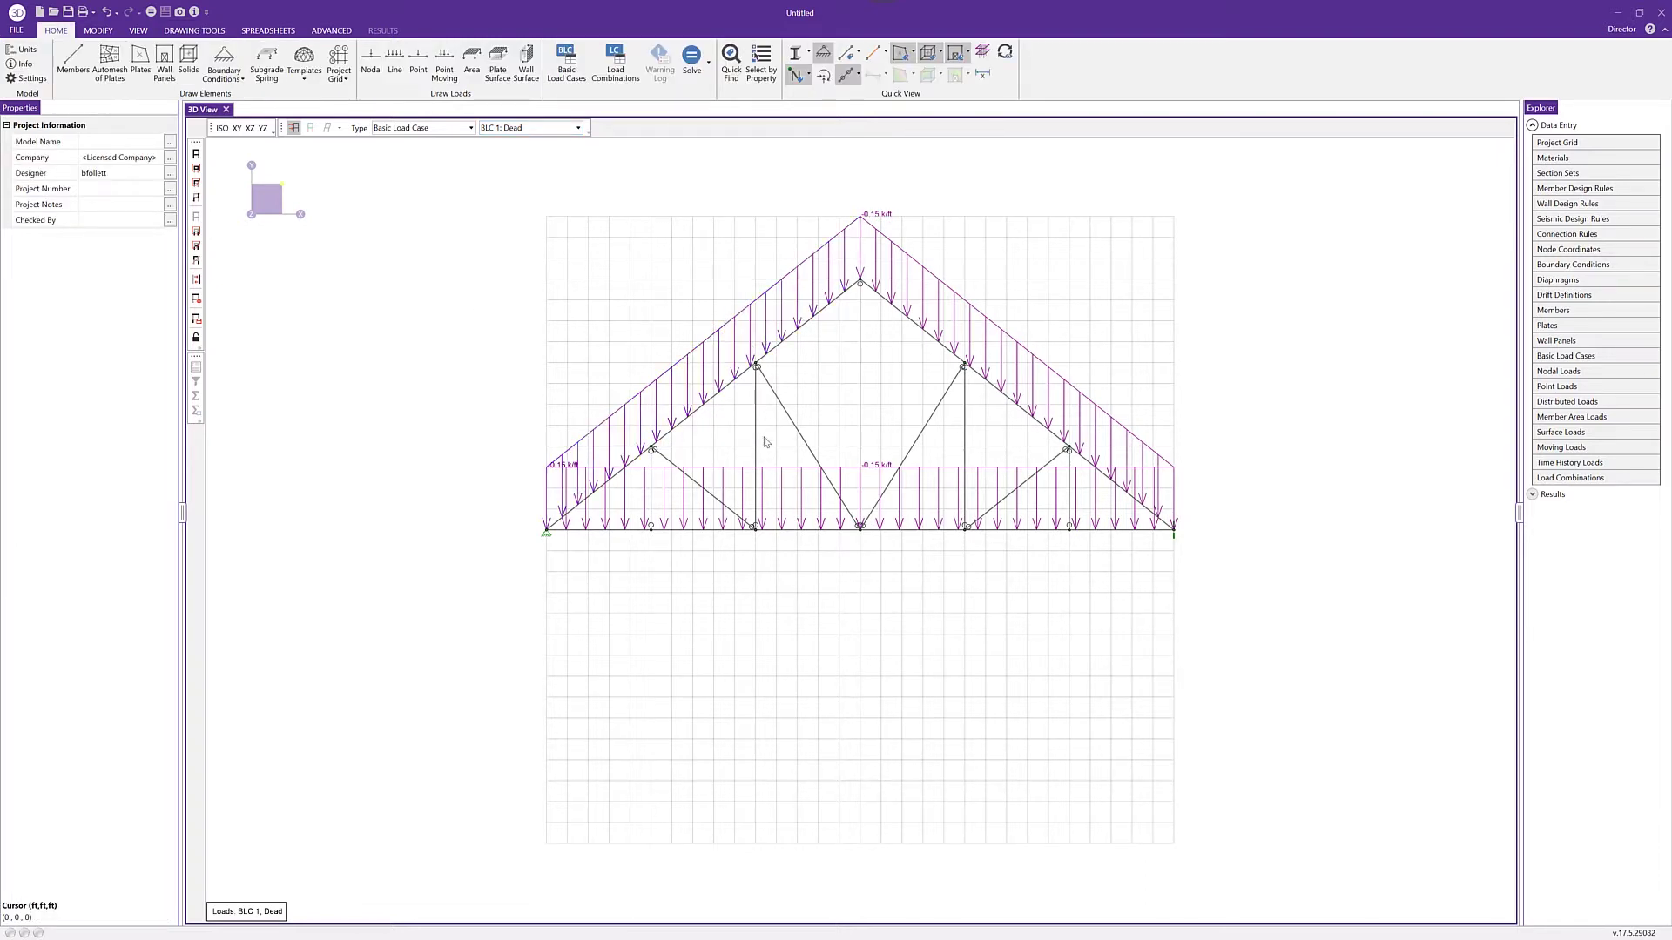
click(942, 496)
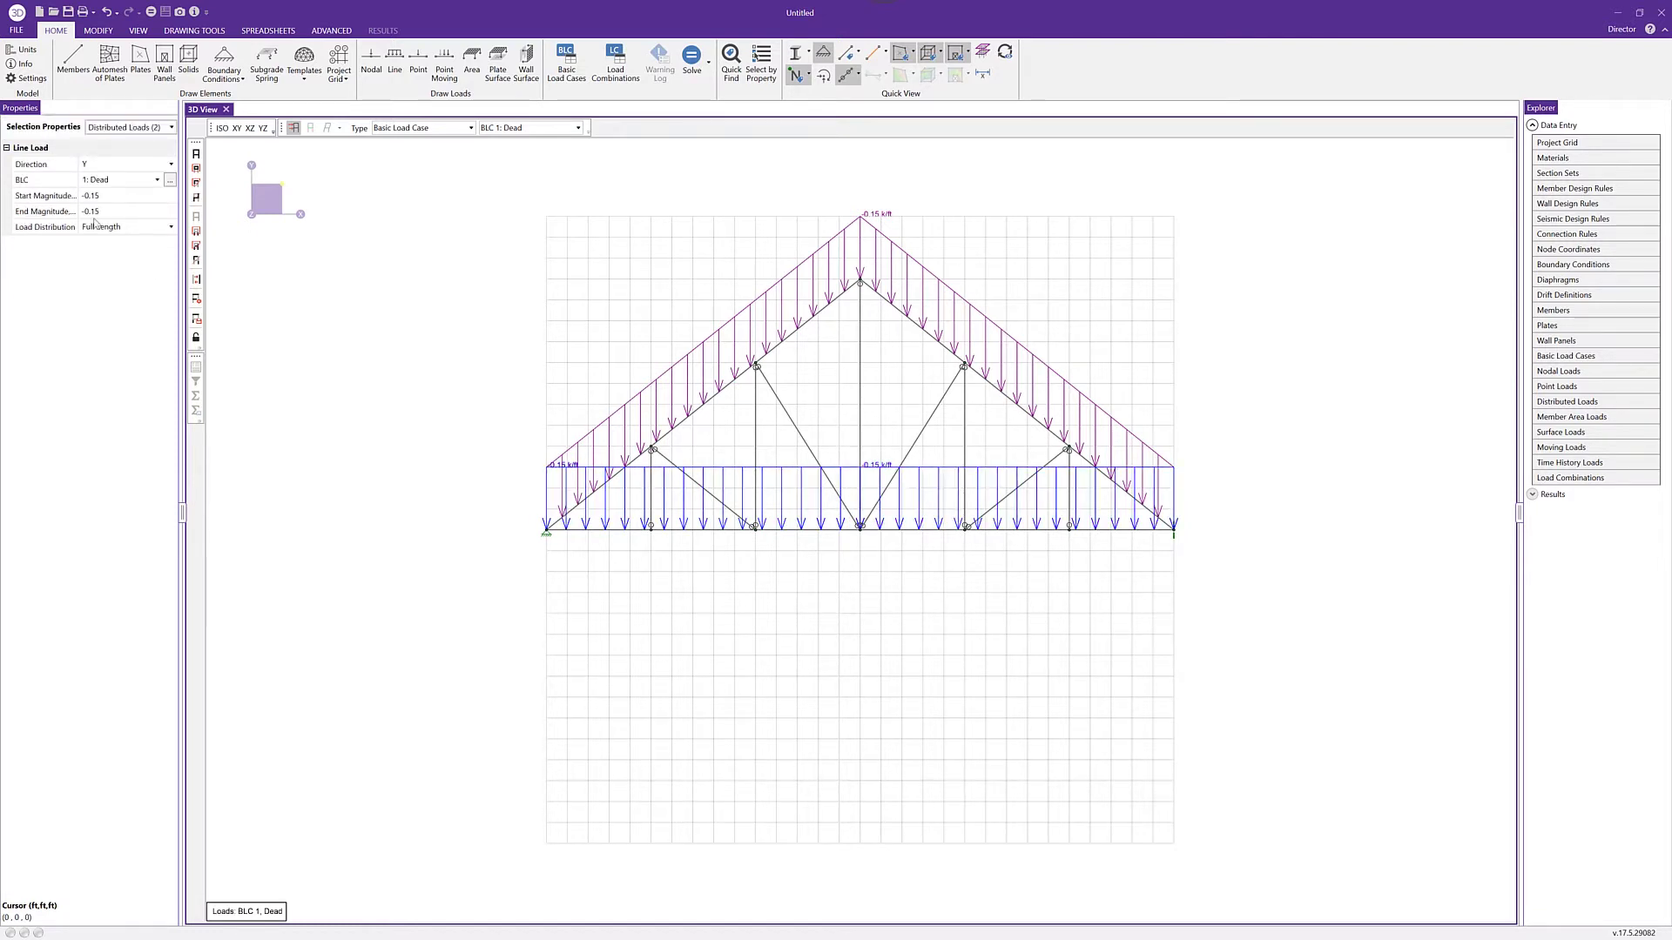
click(94, 197)
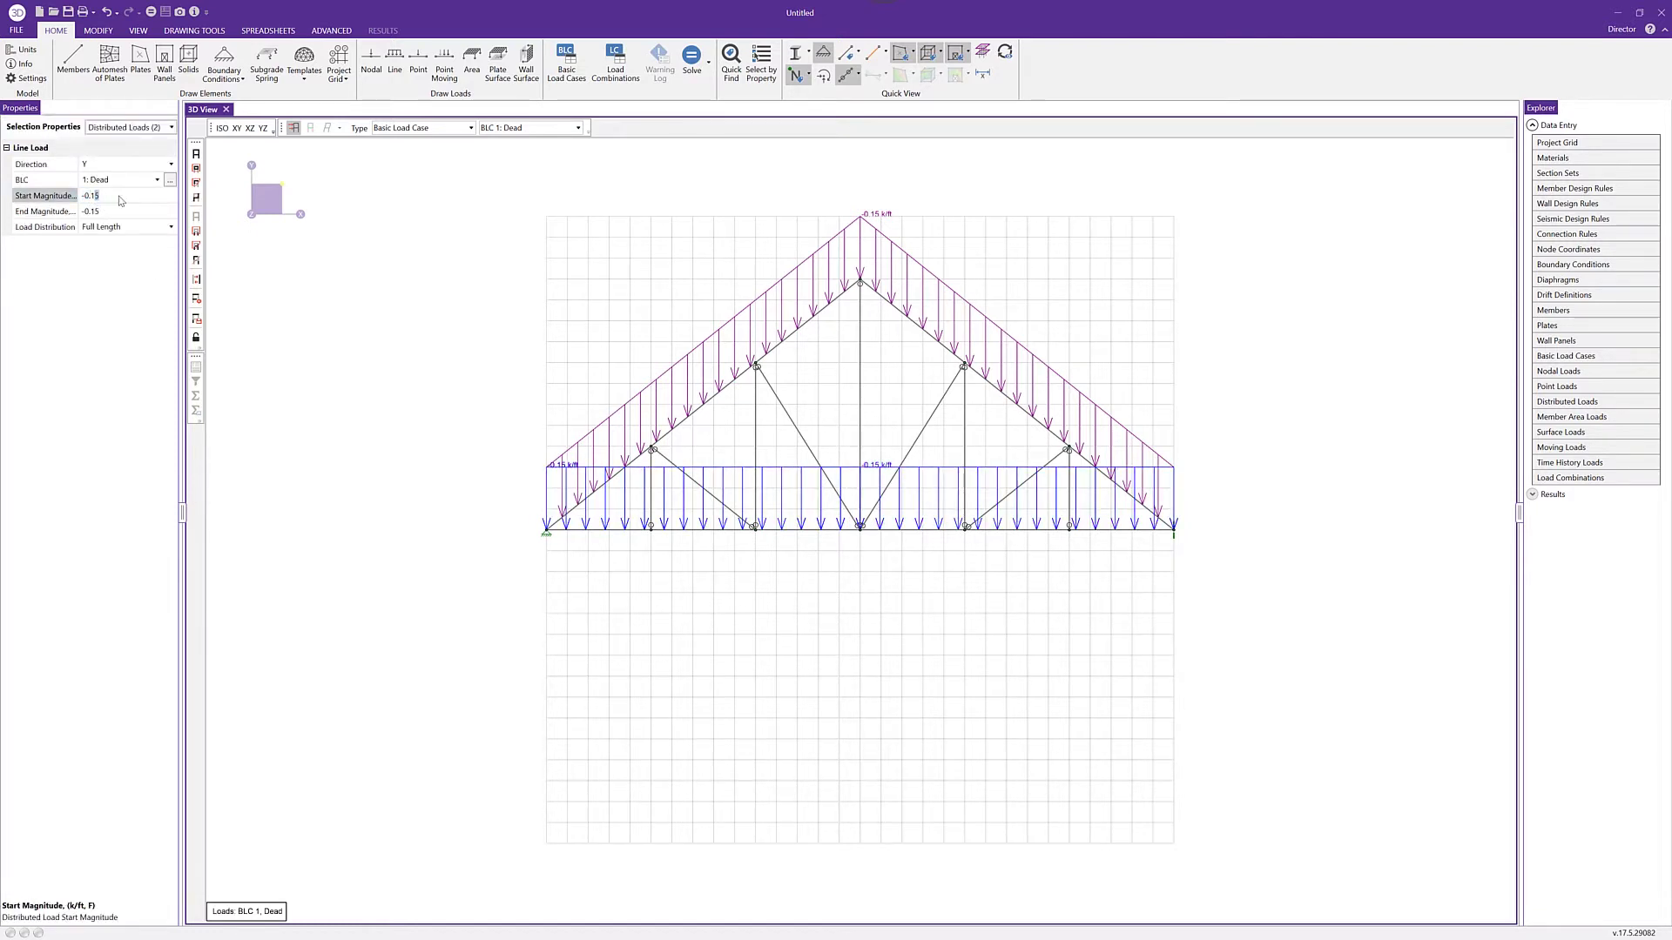
drag(123, 199, 91, 198)
click(101, 213)
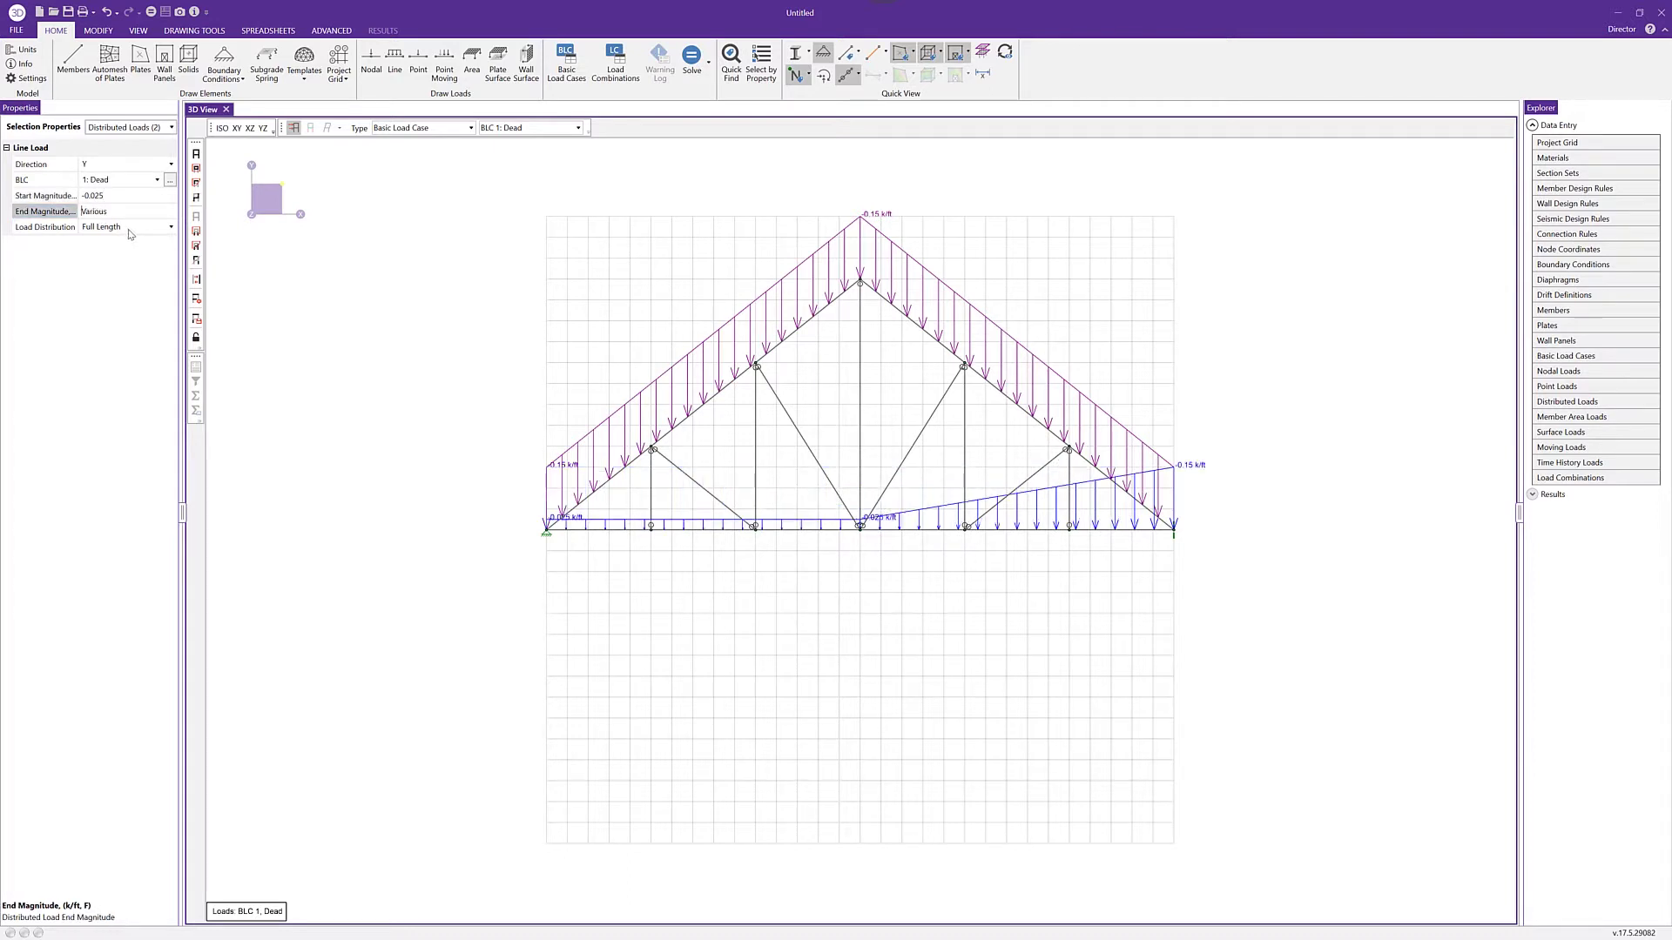
click(59, 218)
text(-.025)
key(Return)
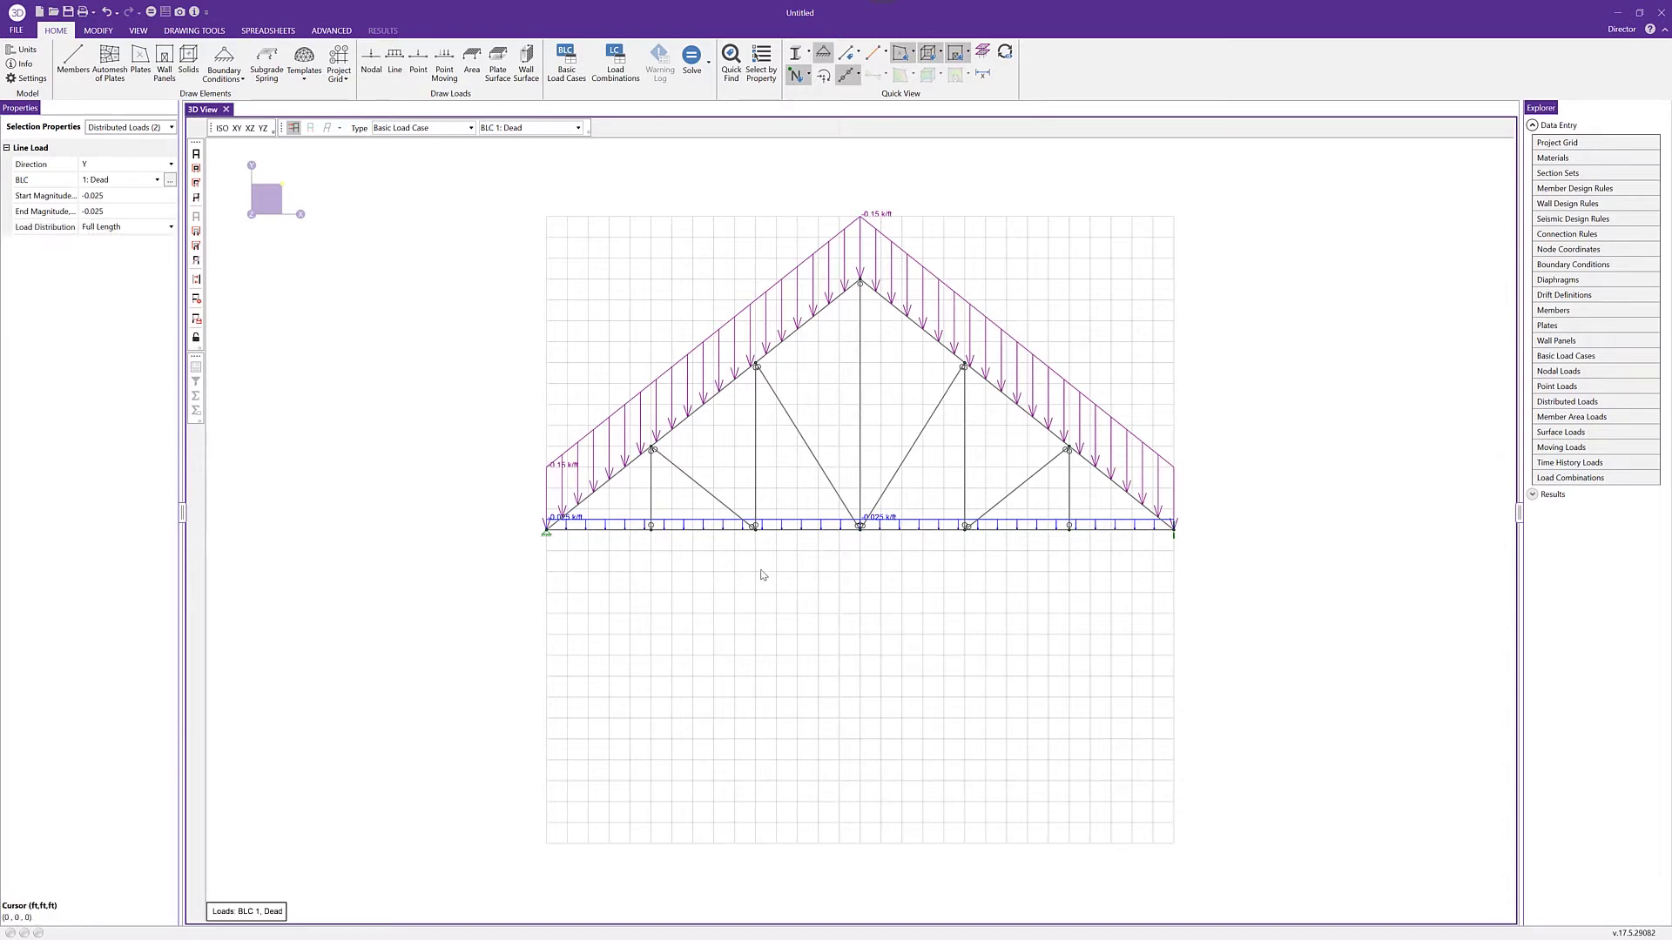
- Start a new load combination with the description D+S, leaving it included in the solution
click(609, 70)
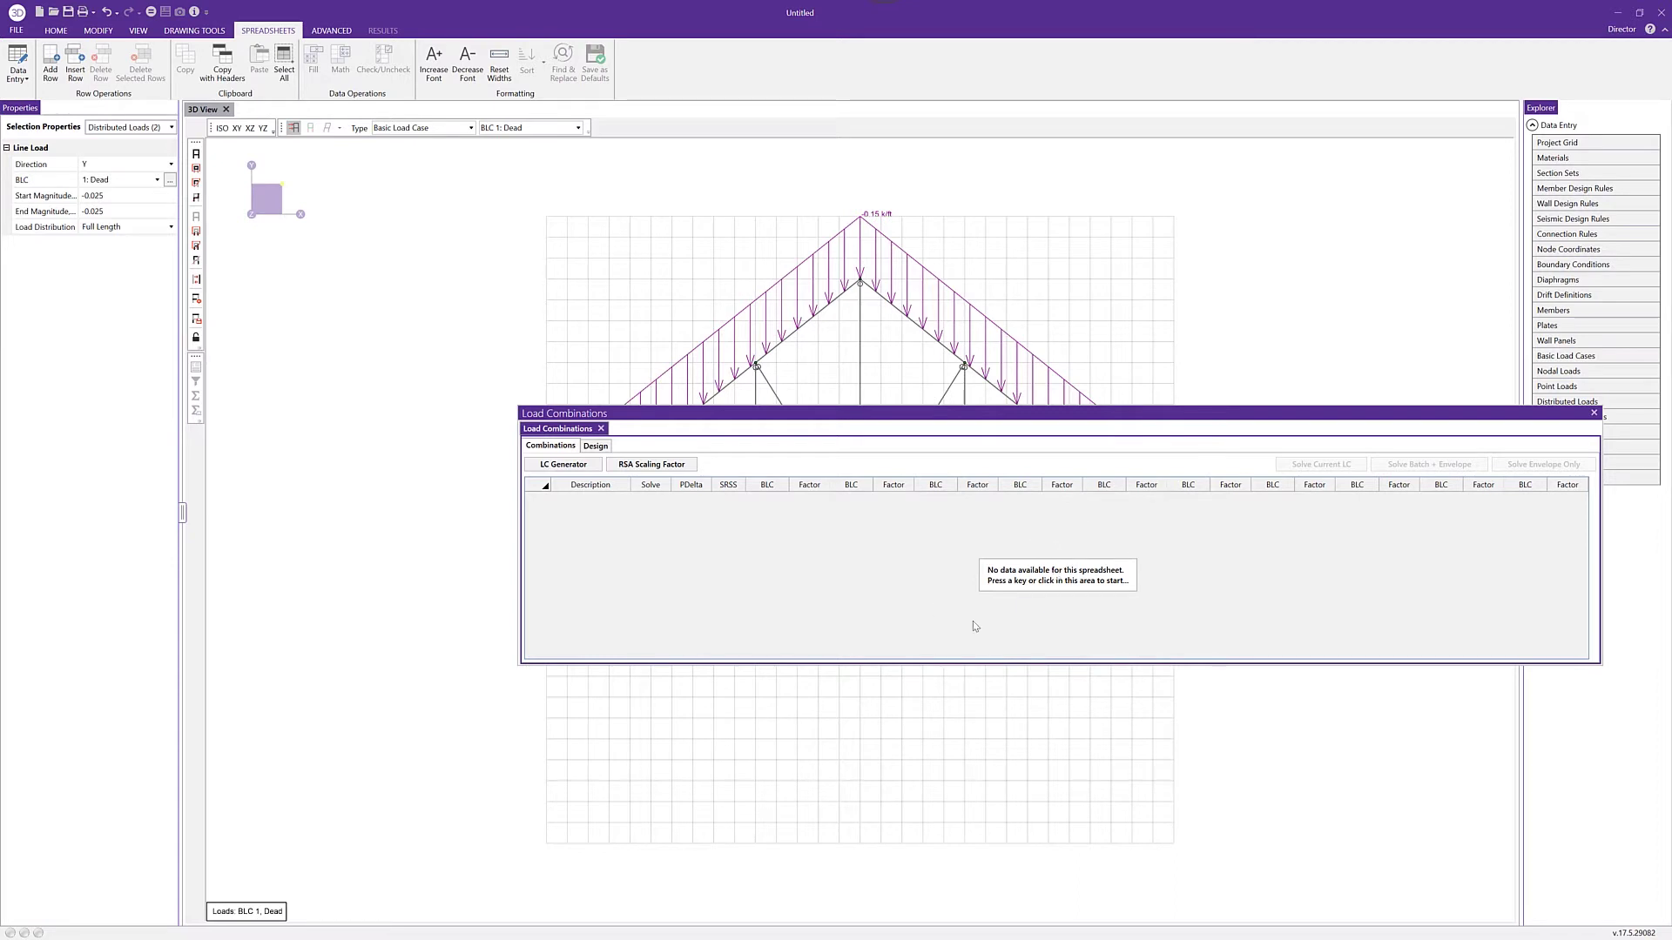
click(1023, 601)
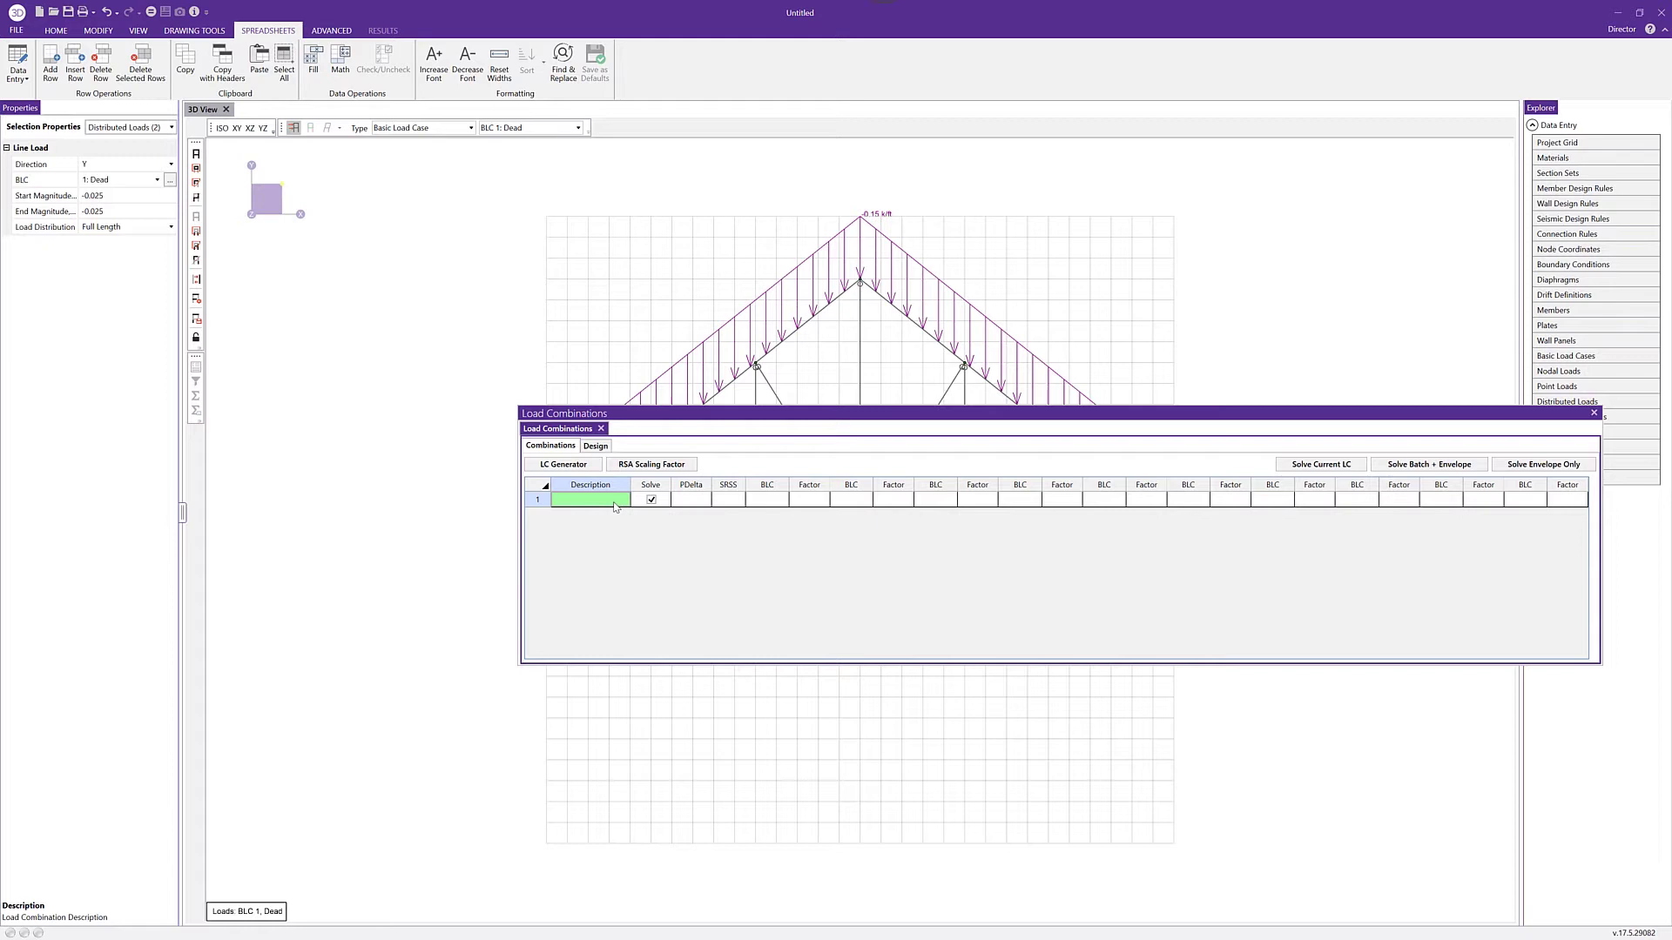
text(D+S)
key(Tab)
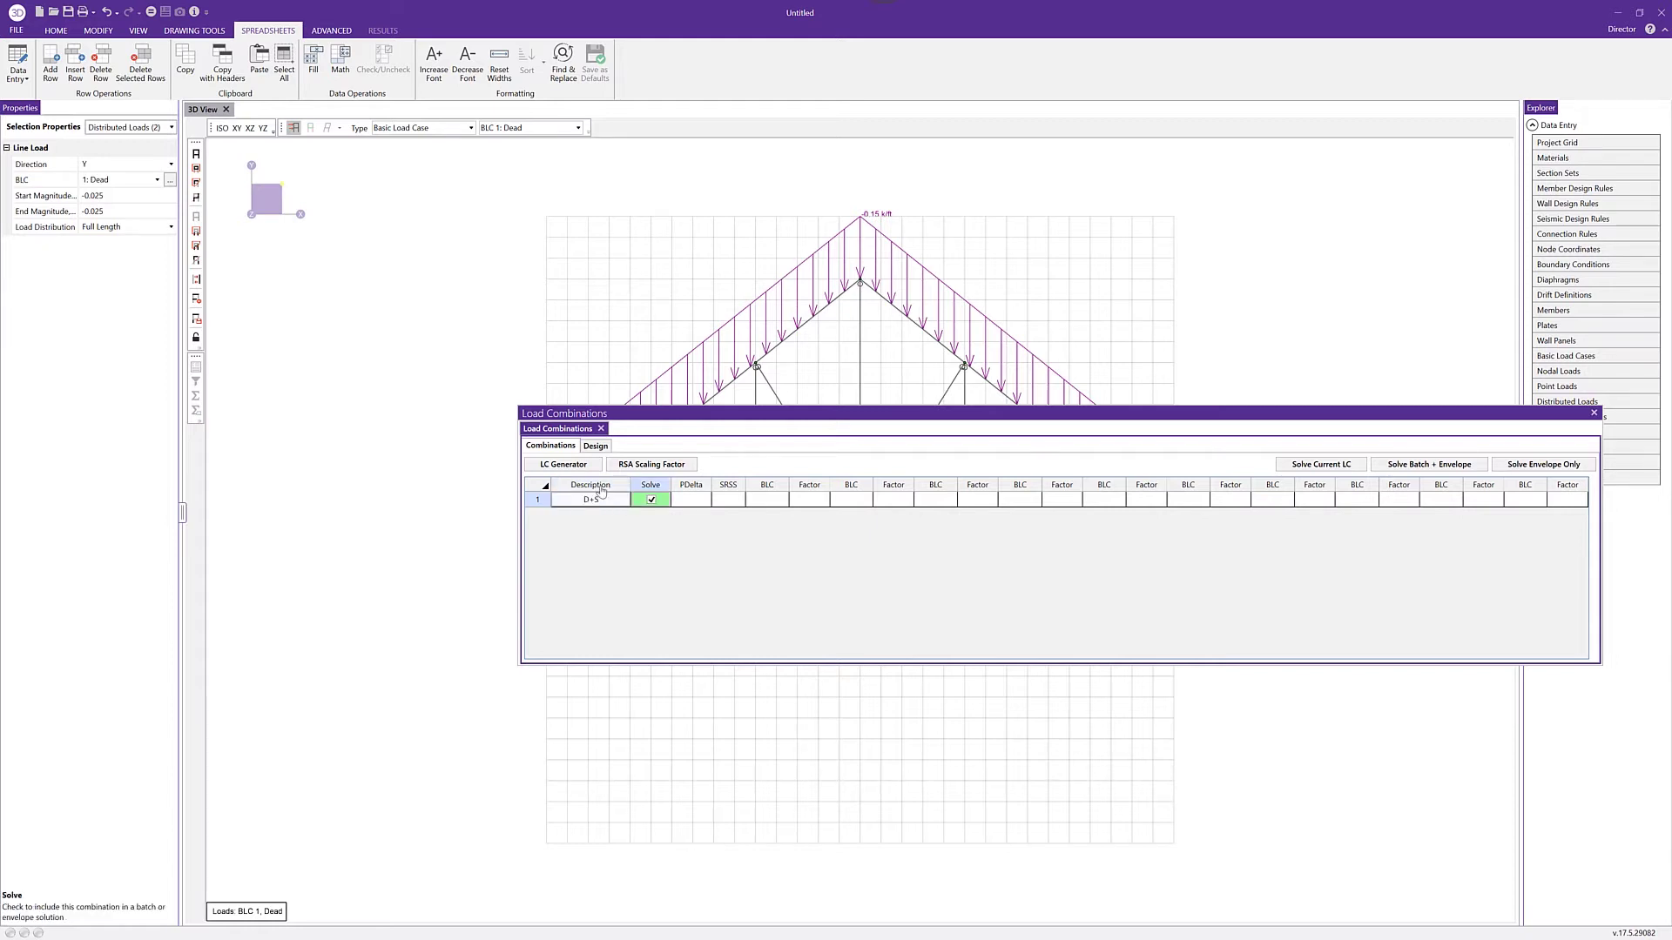
- Add basic load case 1 (Dead) with factor 1 and basic load case 2 with factor 1 to the D+S combination
click(780, 503)
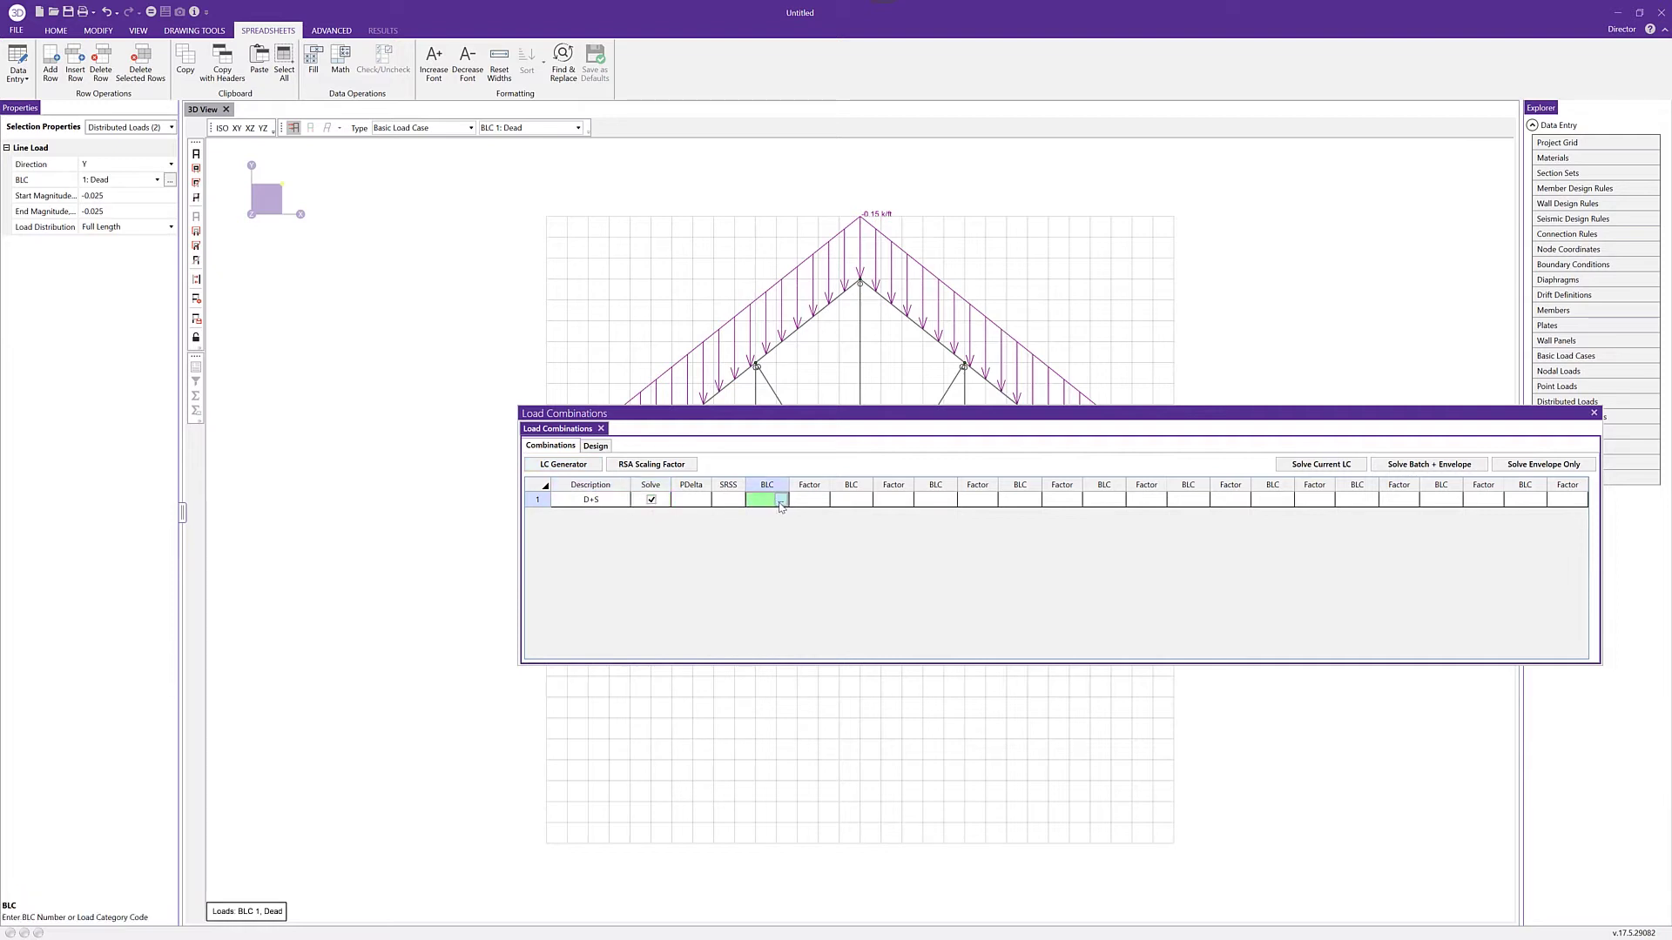
click(780, 502)
click(755, 436)
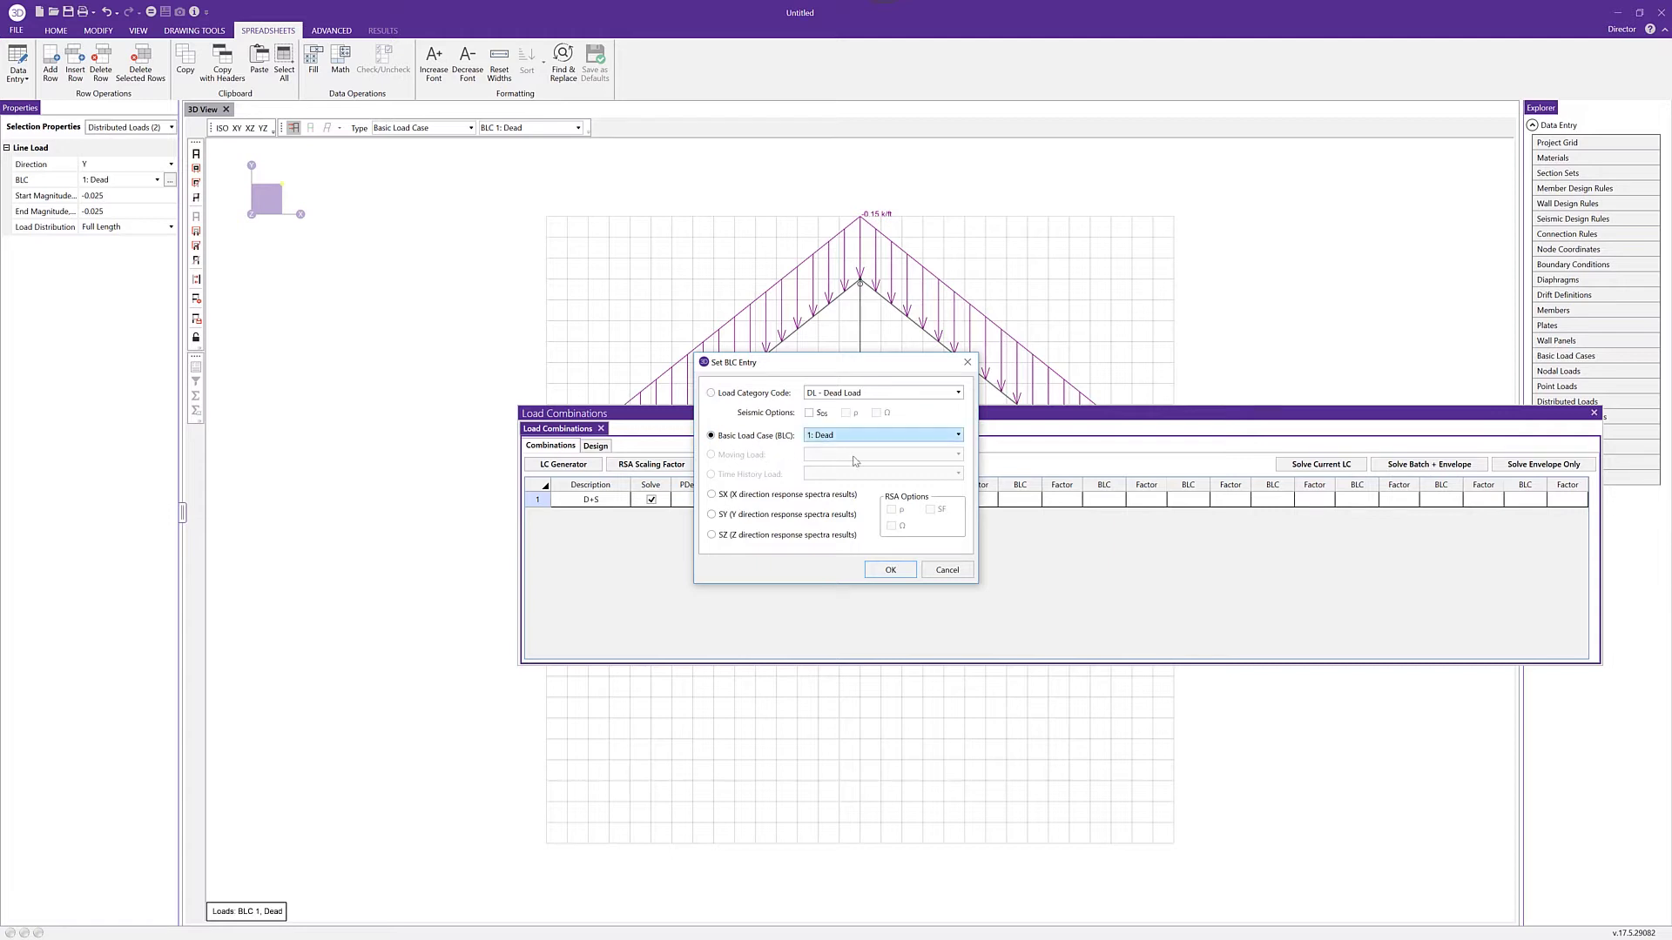
click(891, 570)
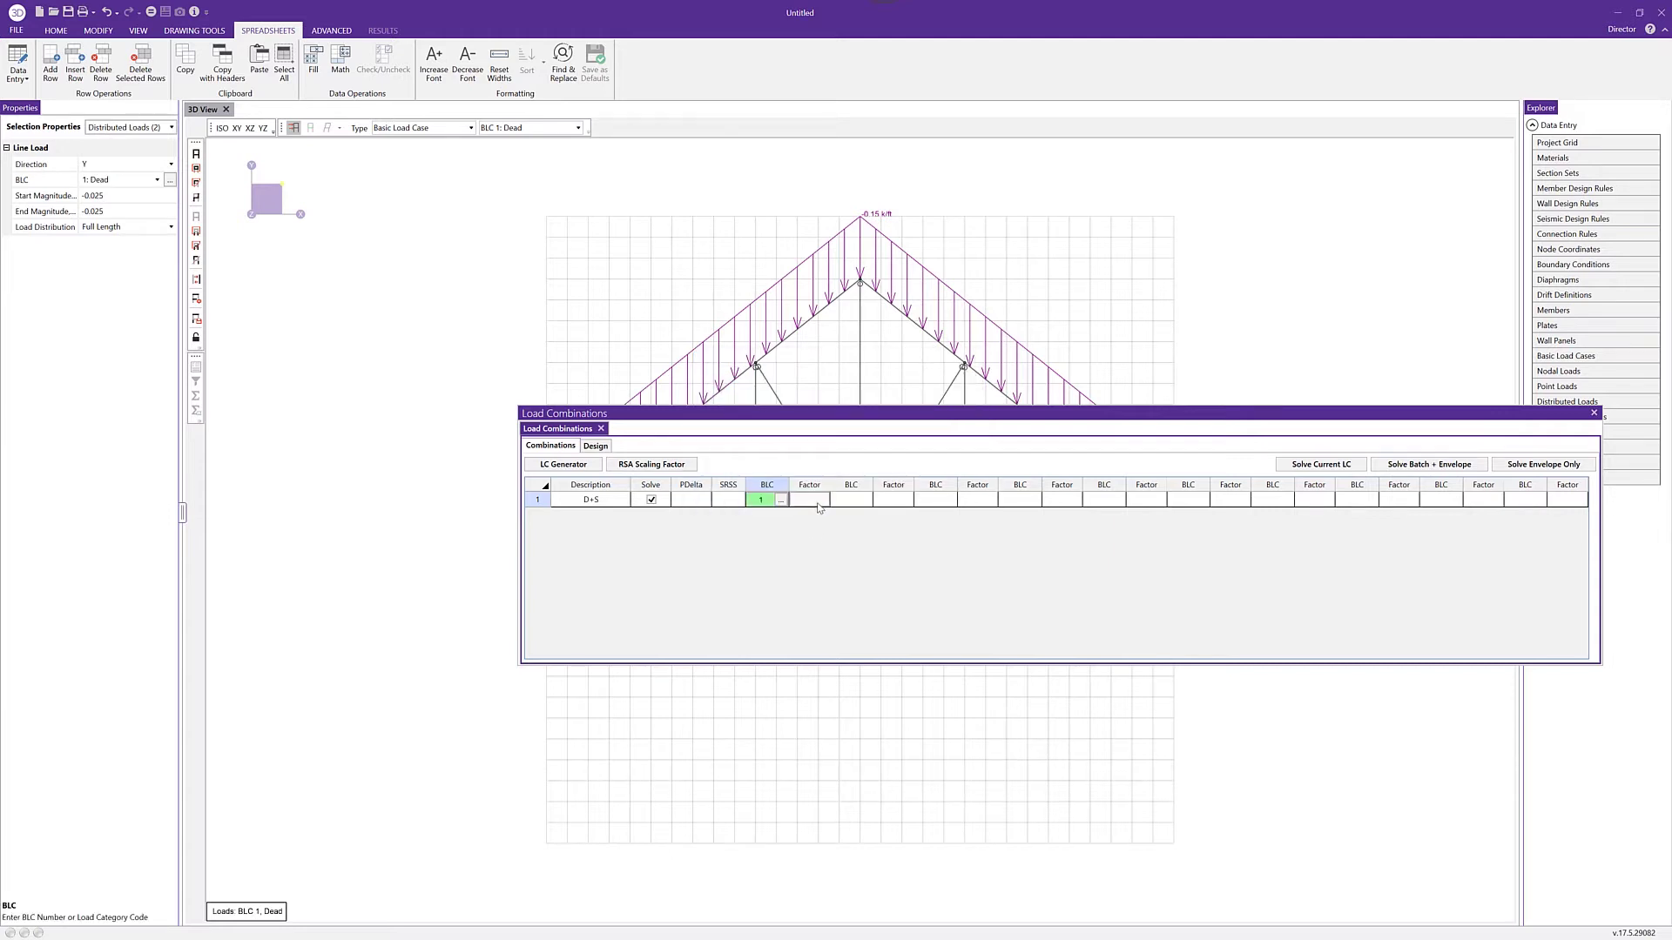
key(Tab)
text(1)
key(Tab)
text(2)
key(Tab)
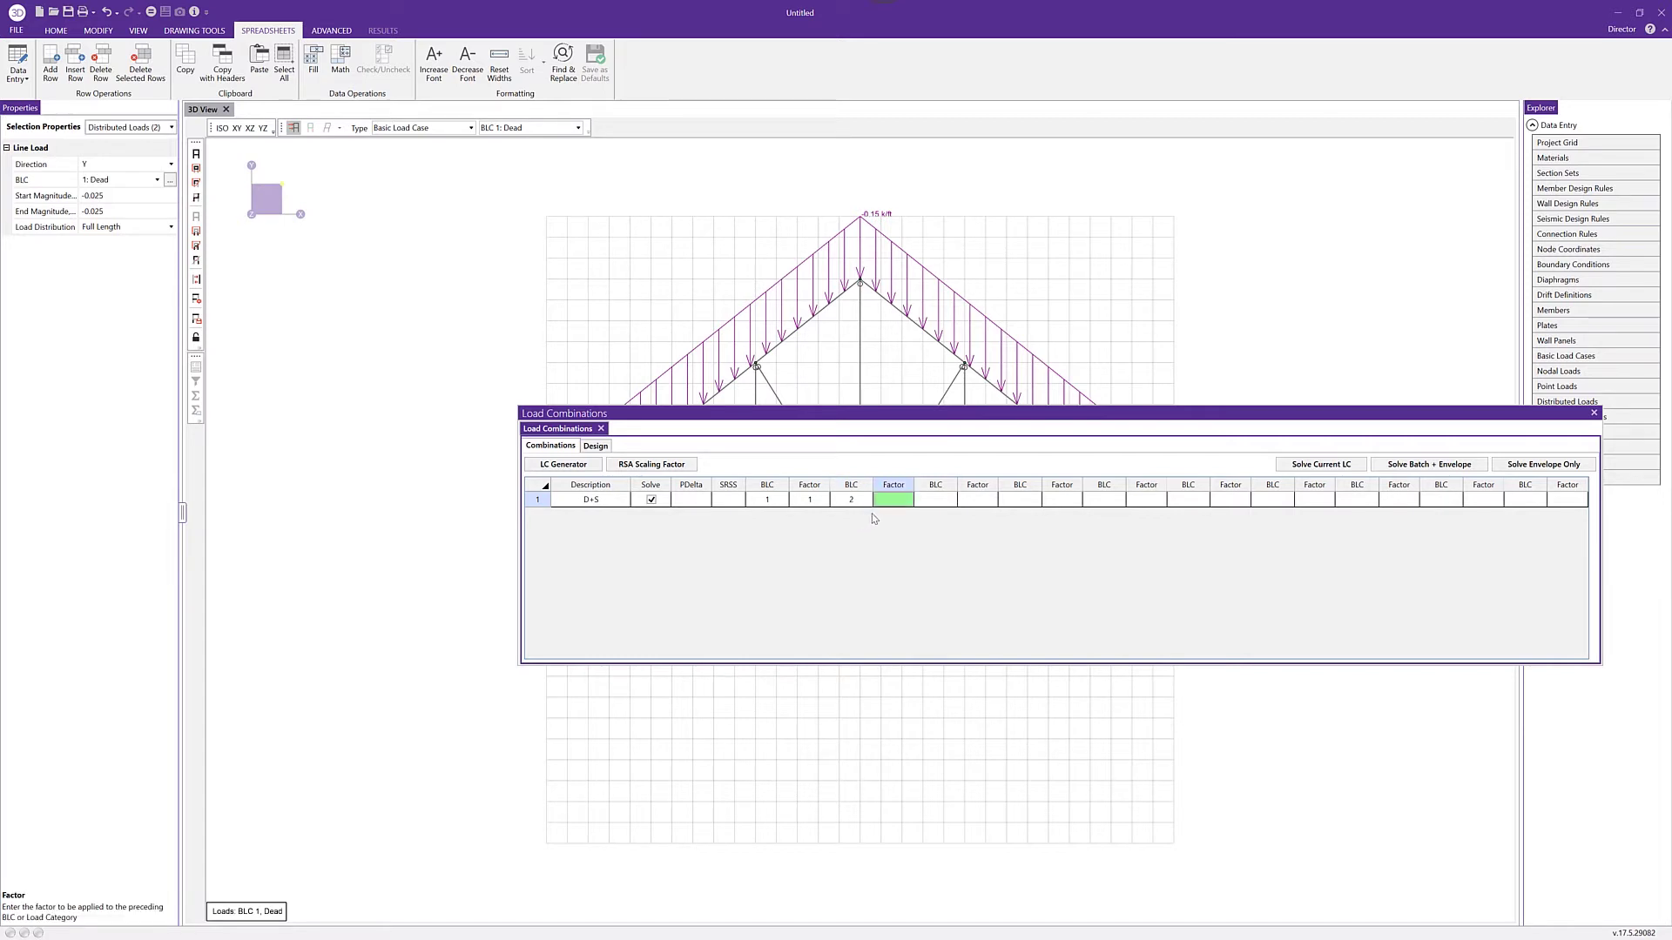
text(1)
key(Tab)
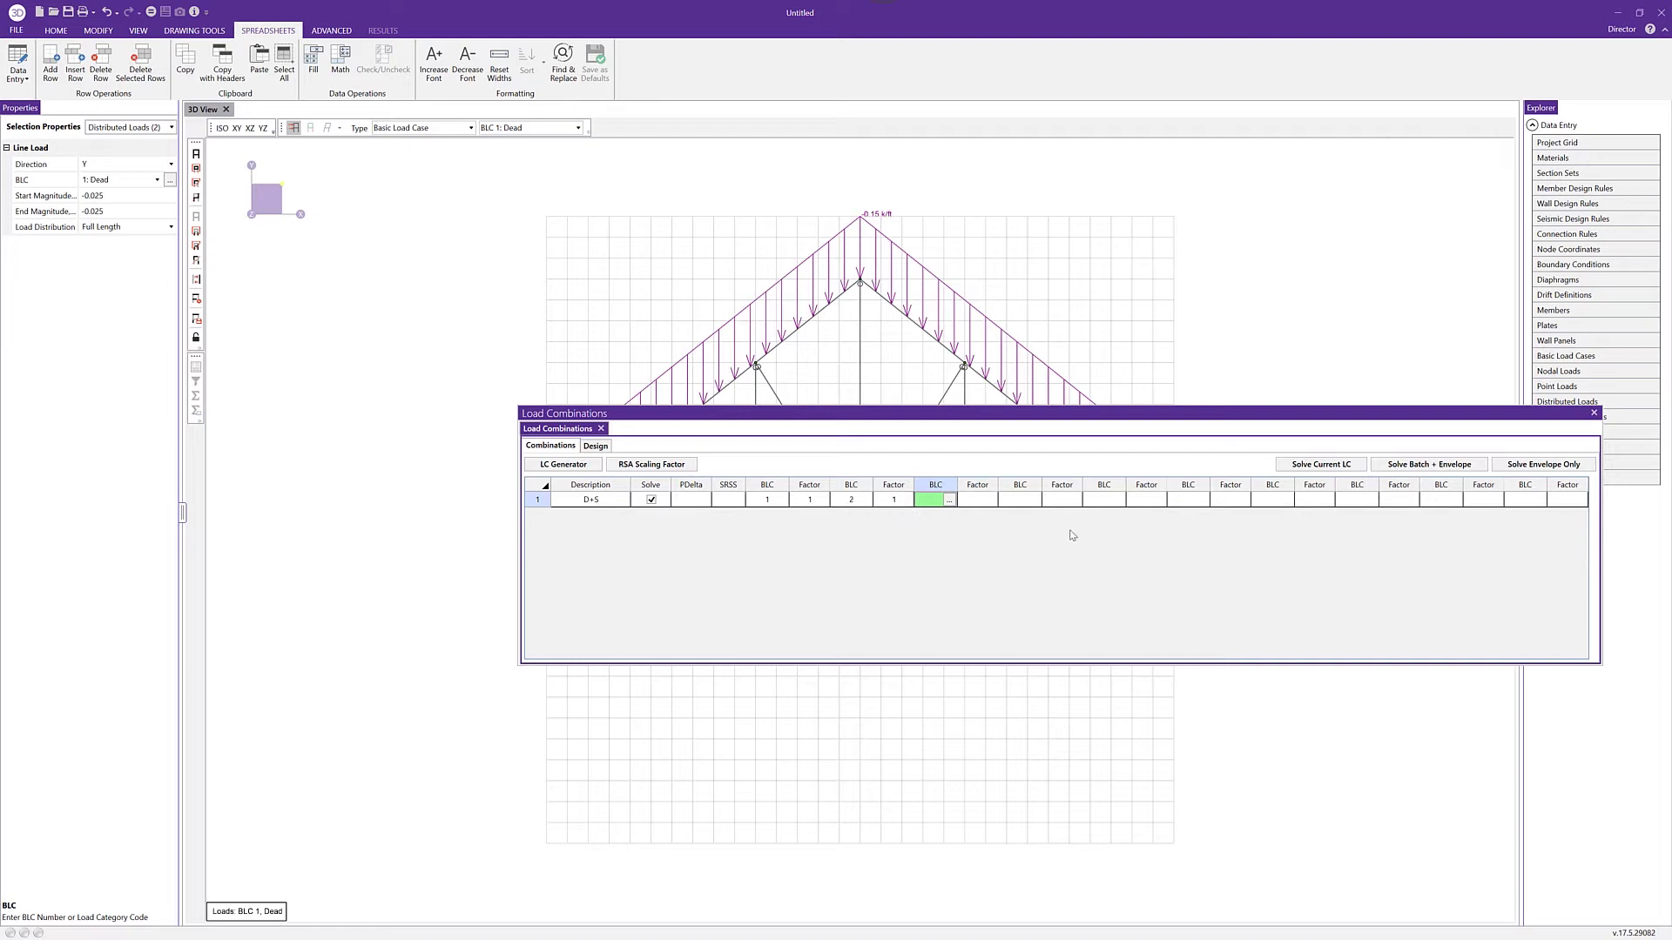
- Solve the current D+S load combination and close the load combinations spreadsheet
click(1336, 467)
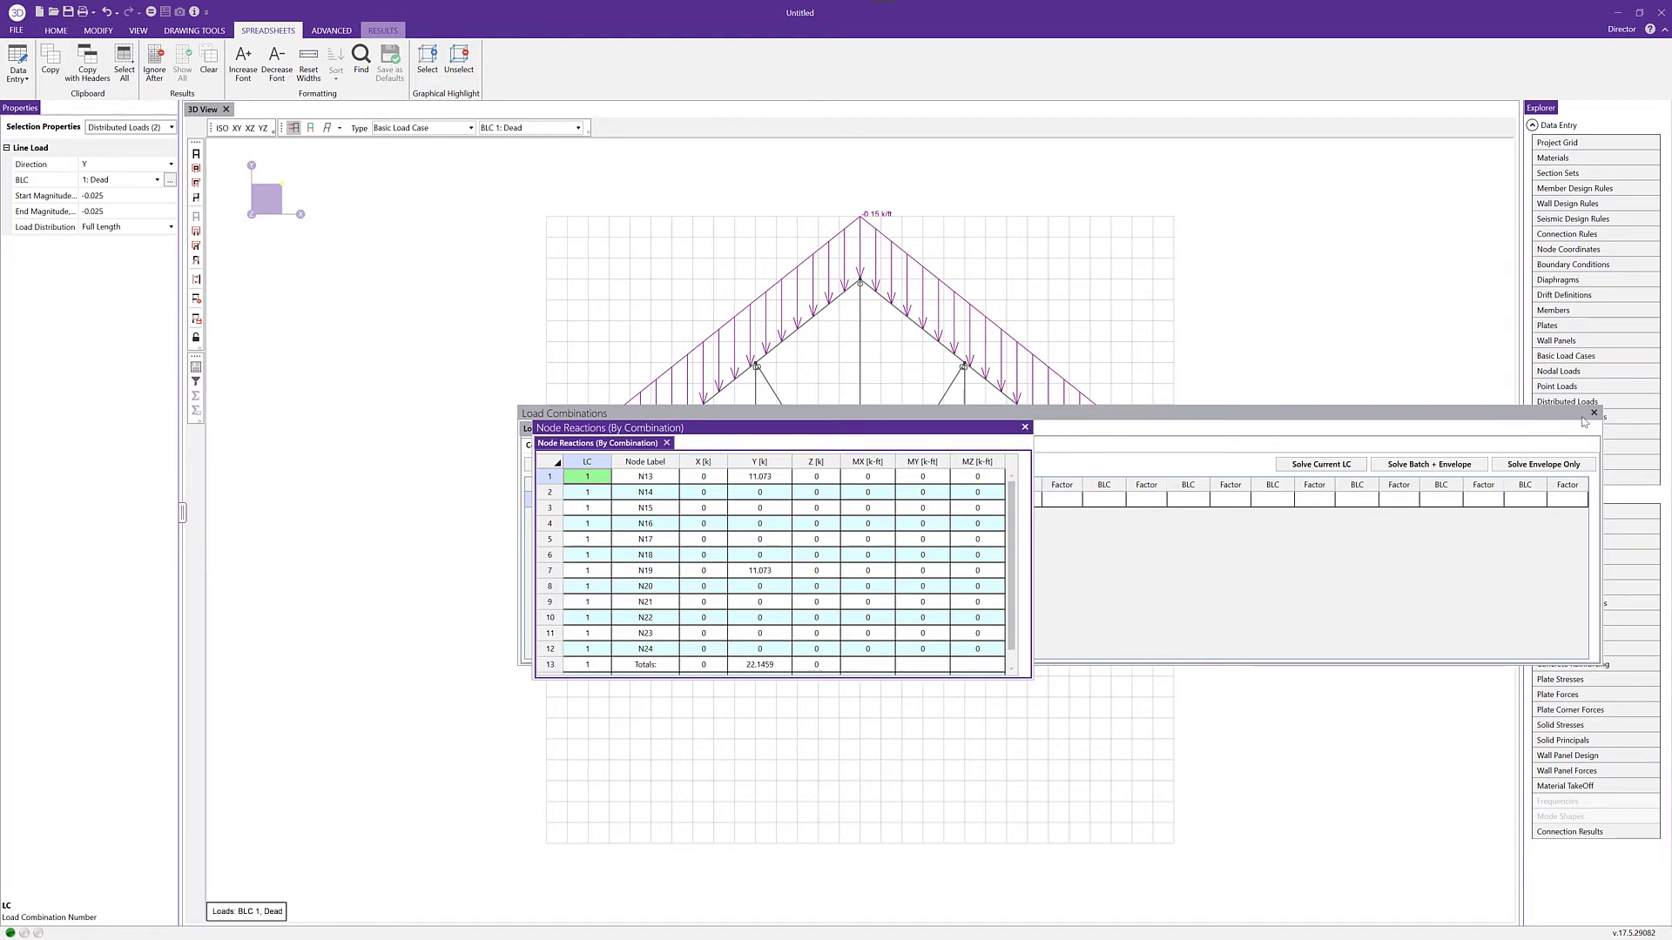
click(1523, 436)
click(1593, 415)
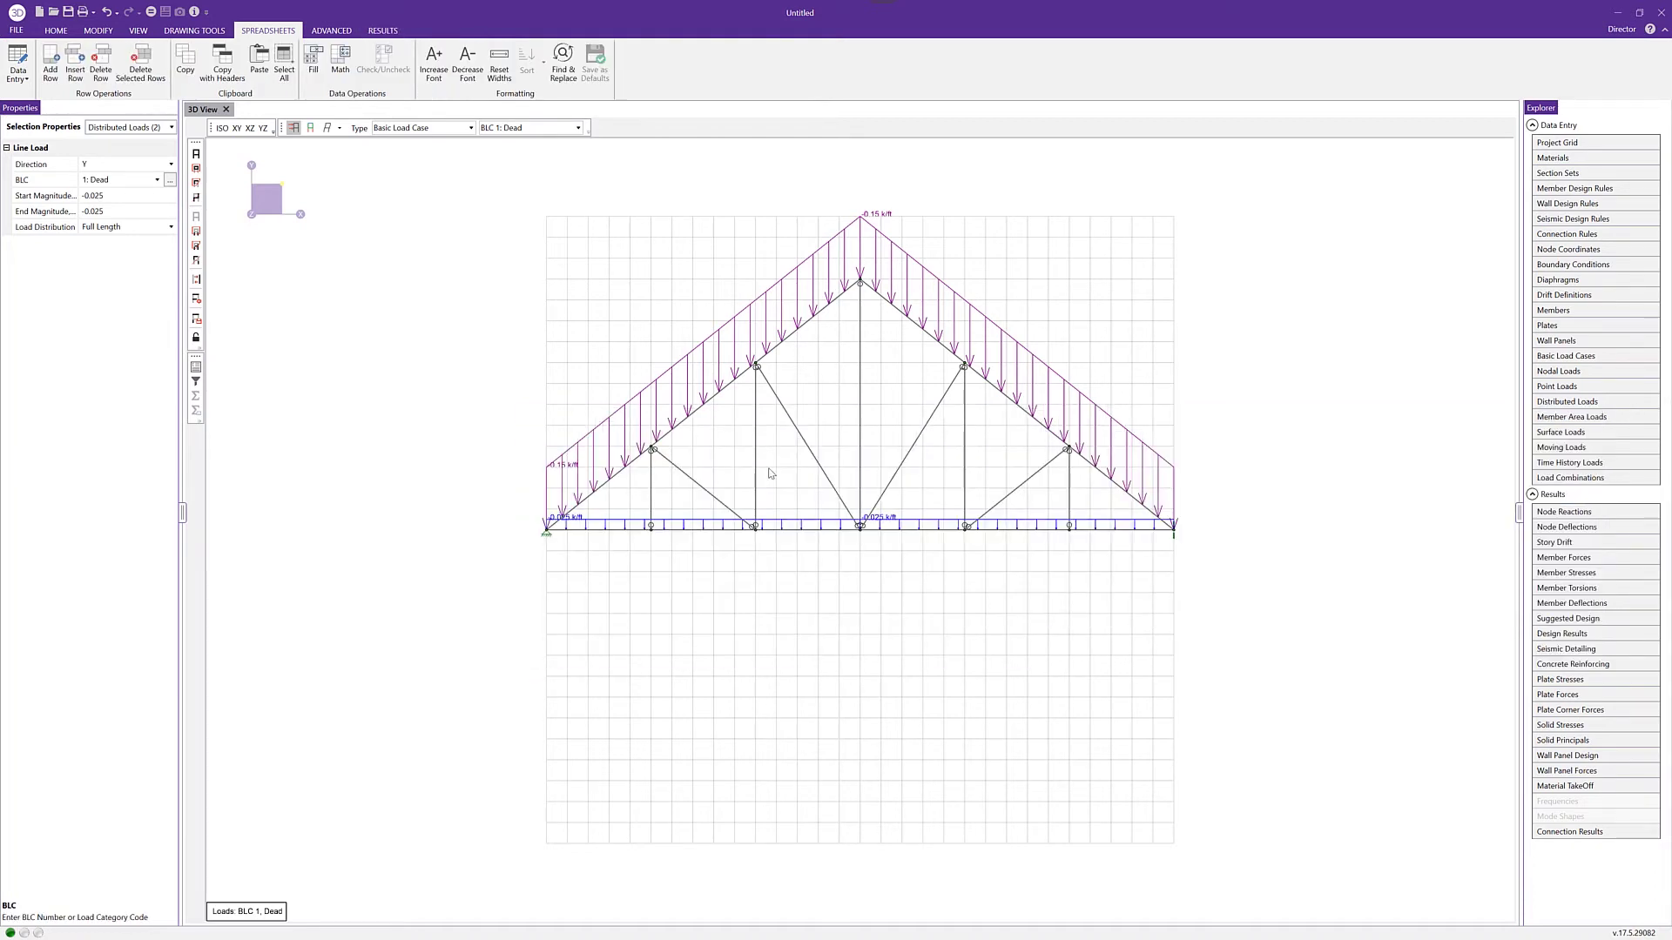
- Replace the load display with the D+S member z bending moment diagrams and show the deflected shape with undeflected shadow
click(293, 128)
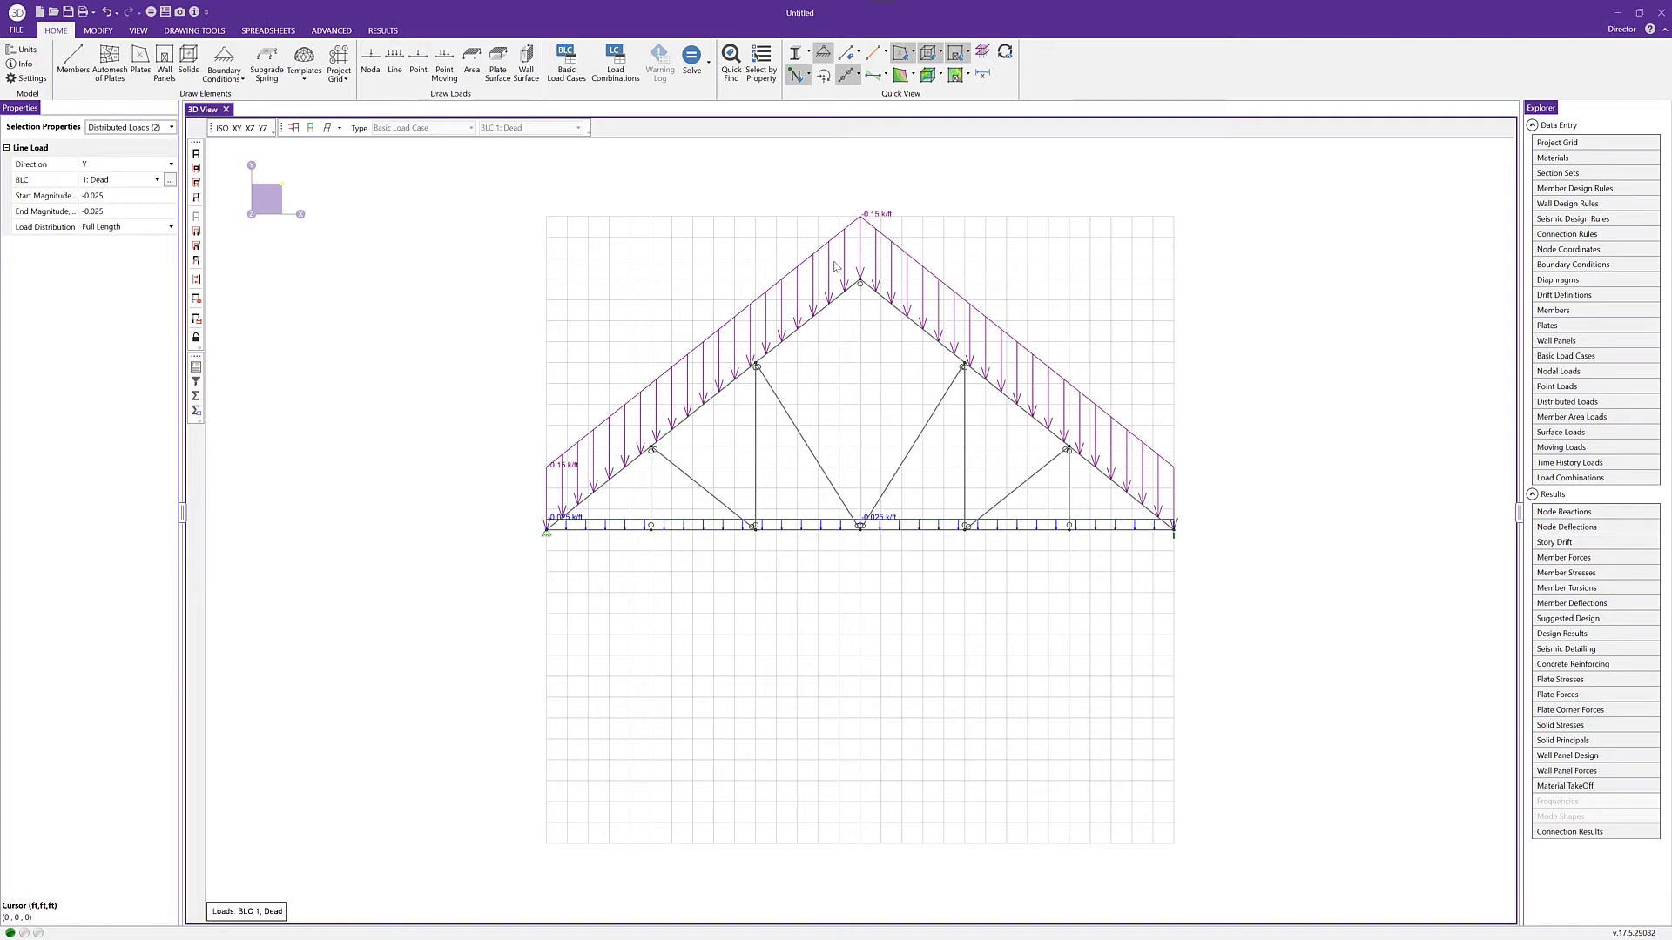
click(887, 76)
click(890, 174)
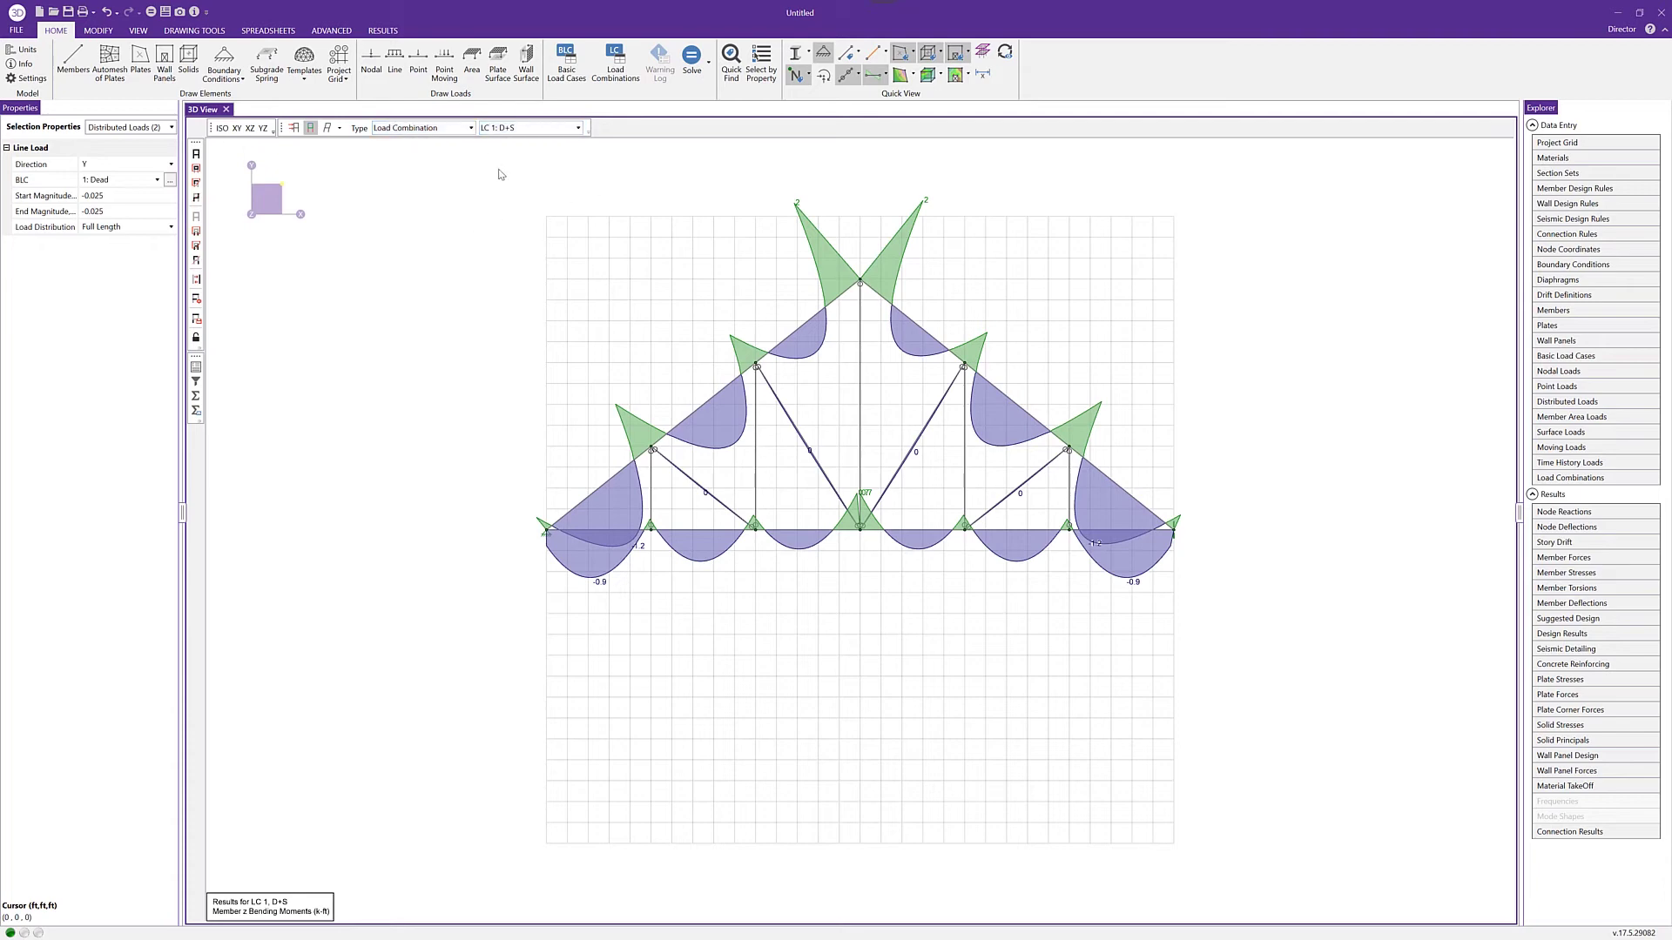
click(340, 131)
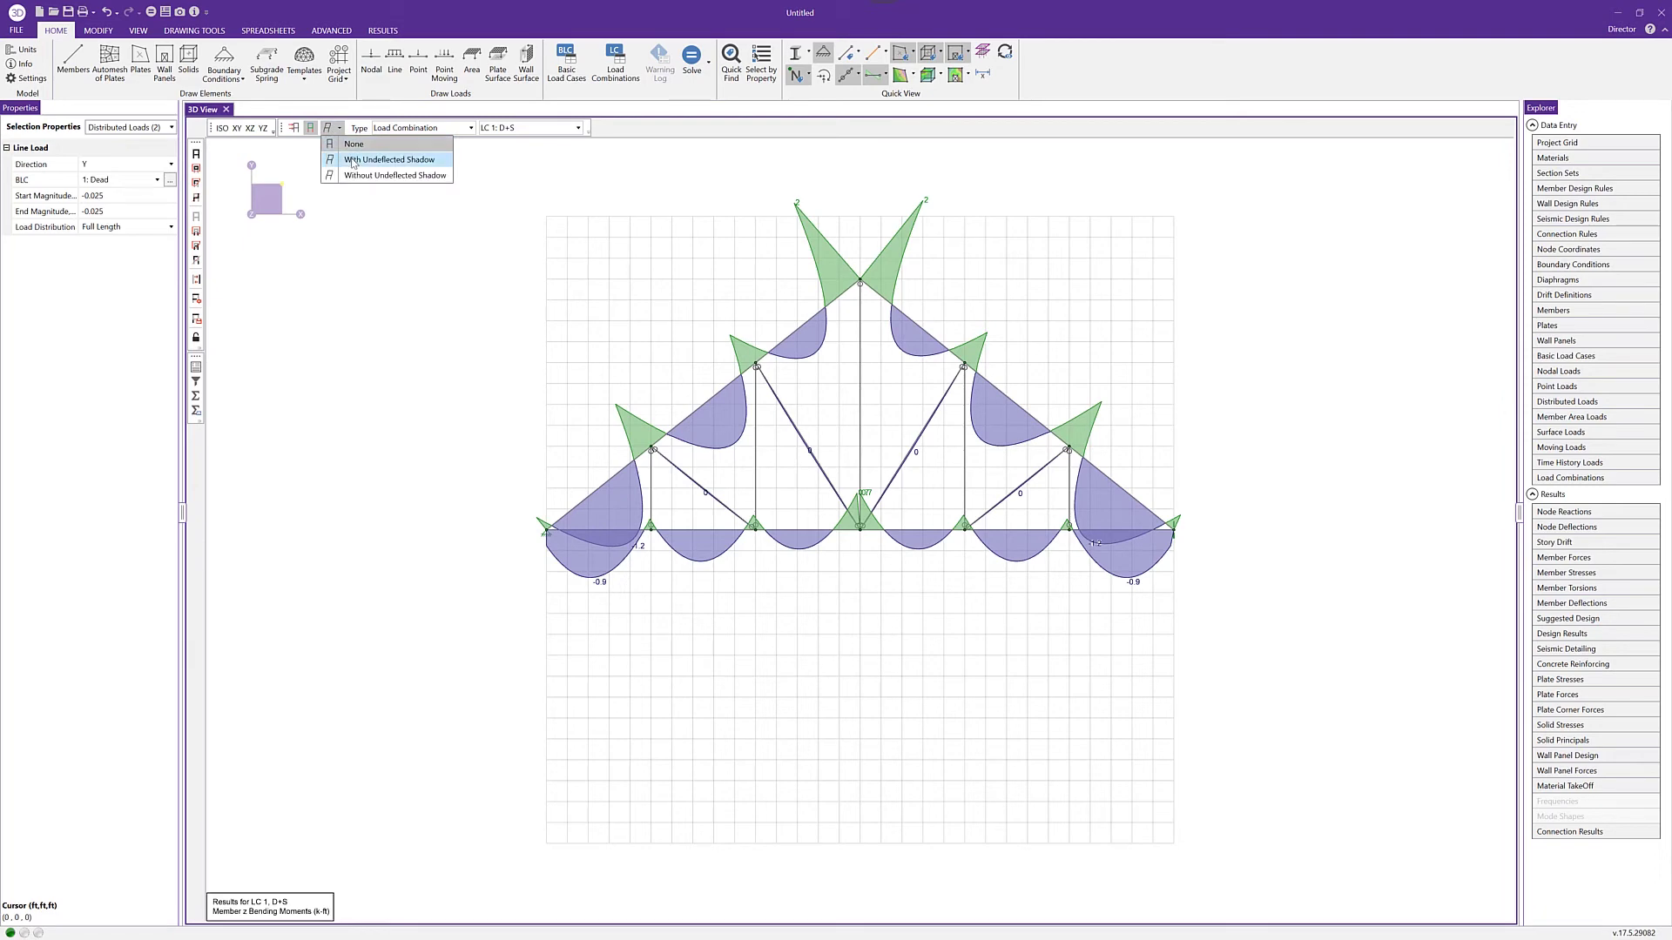
click(353, 160)
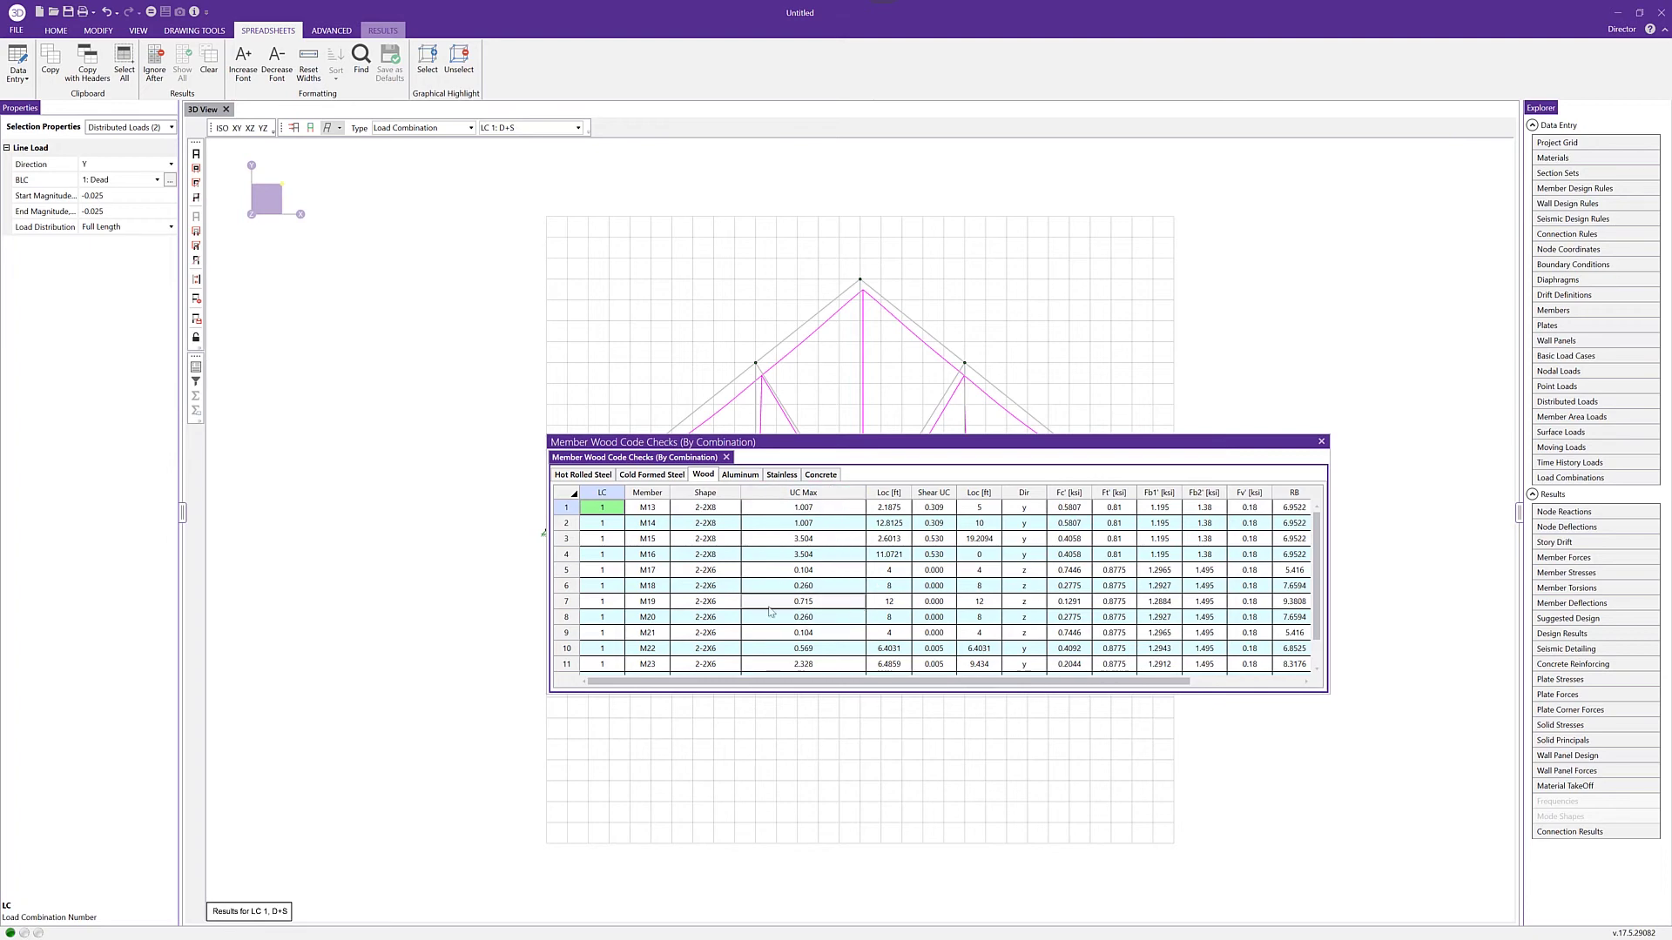
- Open the detail report for member M19 from the wood code checks and examine its properties, force diagrams and ASD code check
click(567, 601)
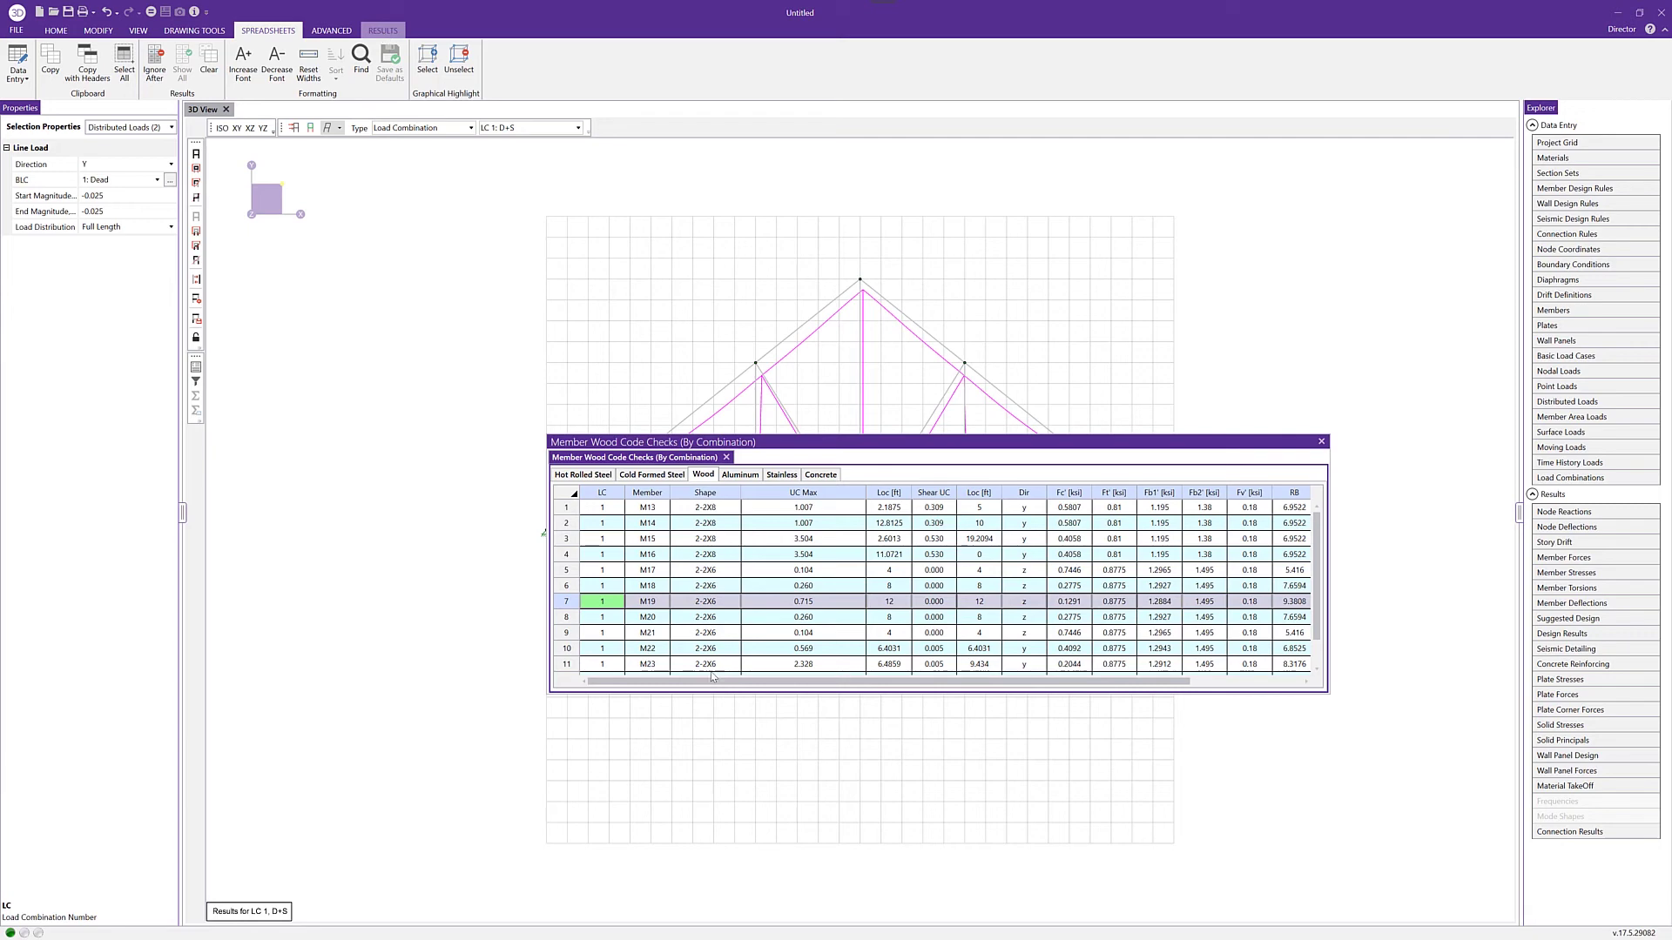
click(383, 31)
click(548, 75)
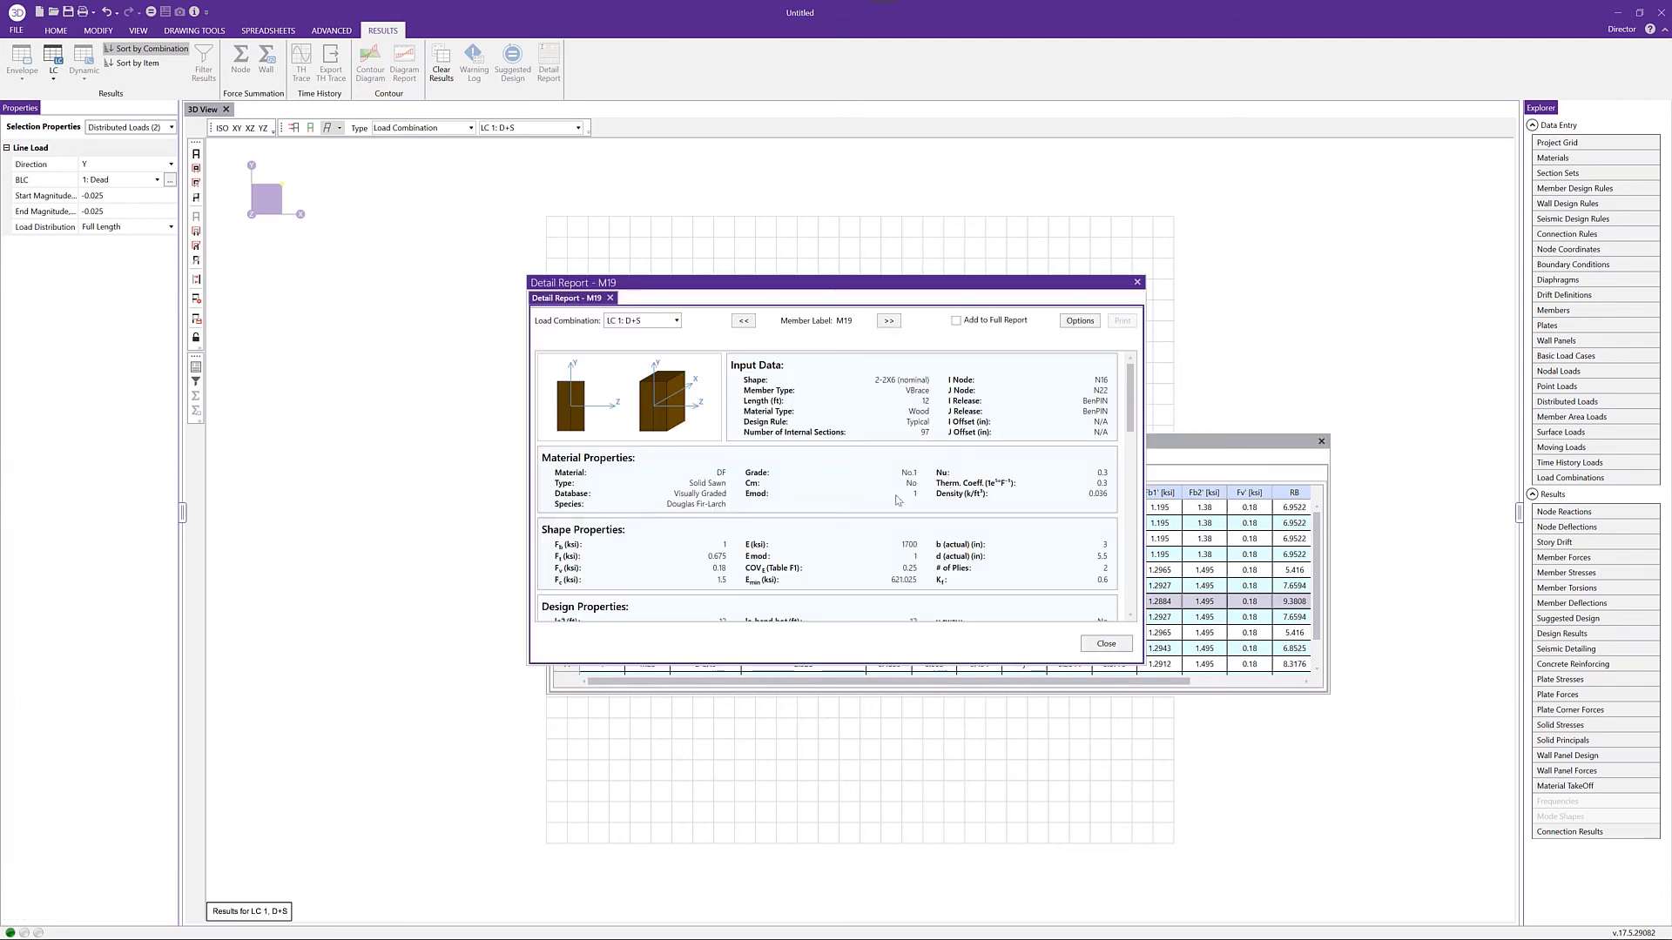
scroll(866, 456, down, 3)
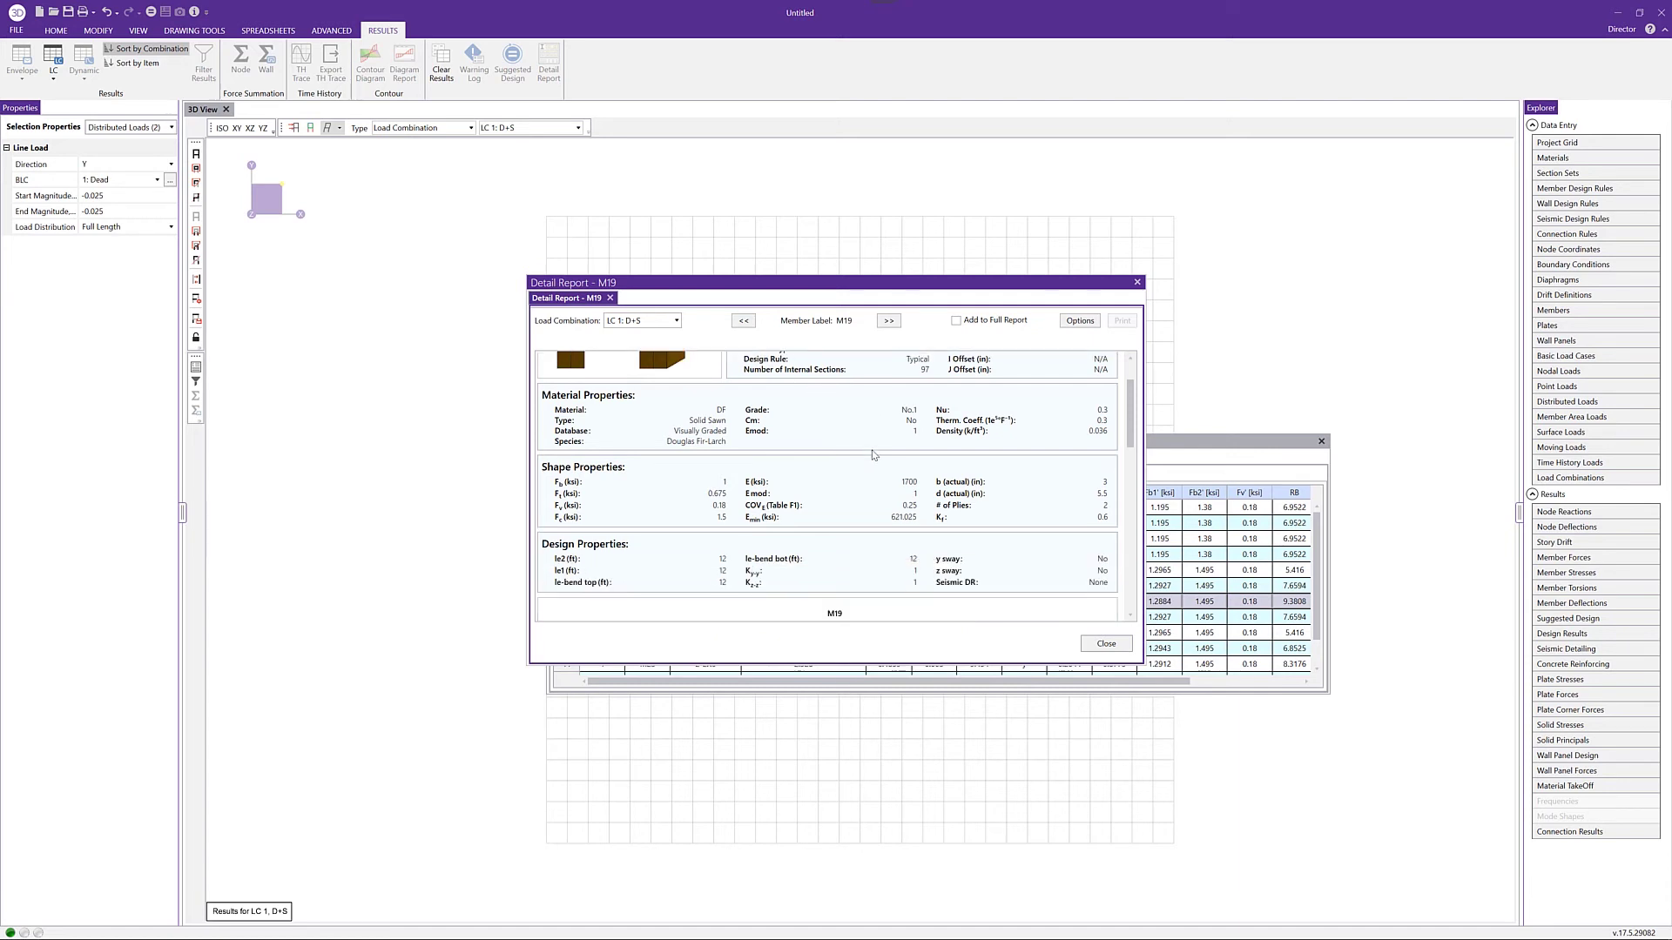
scroll(874, 454, down, 5)
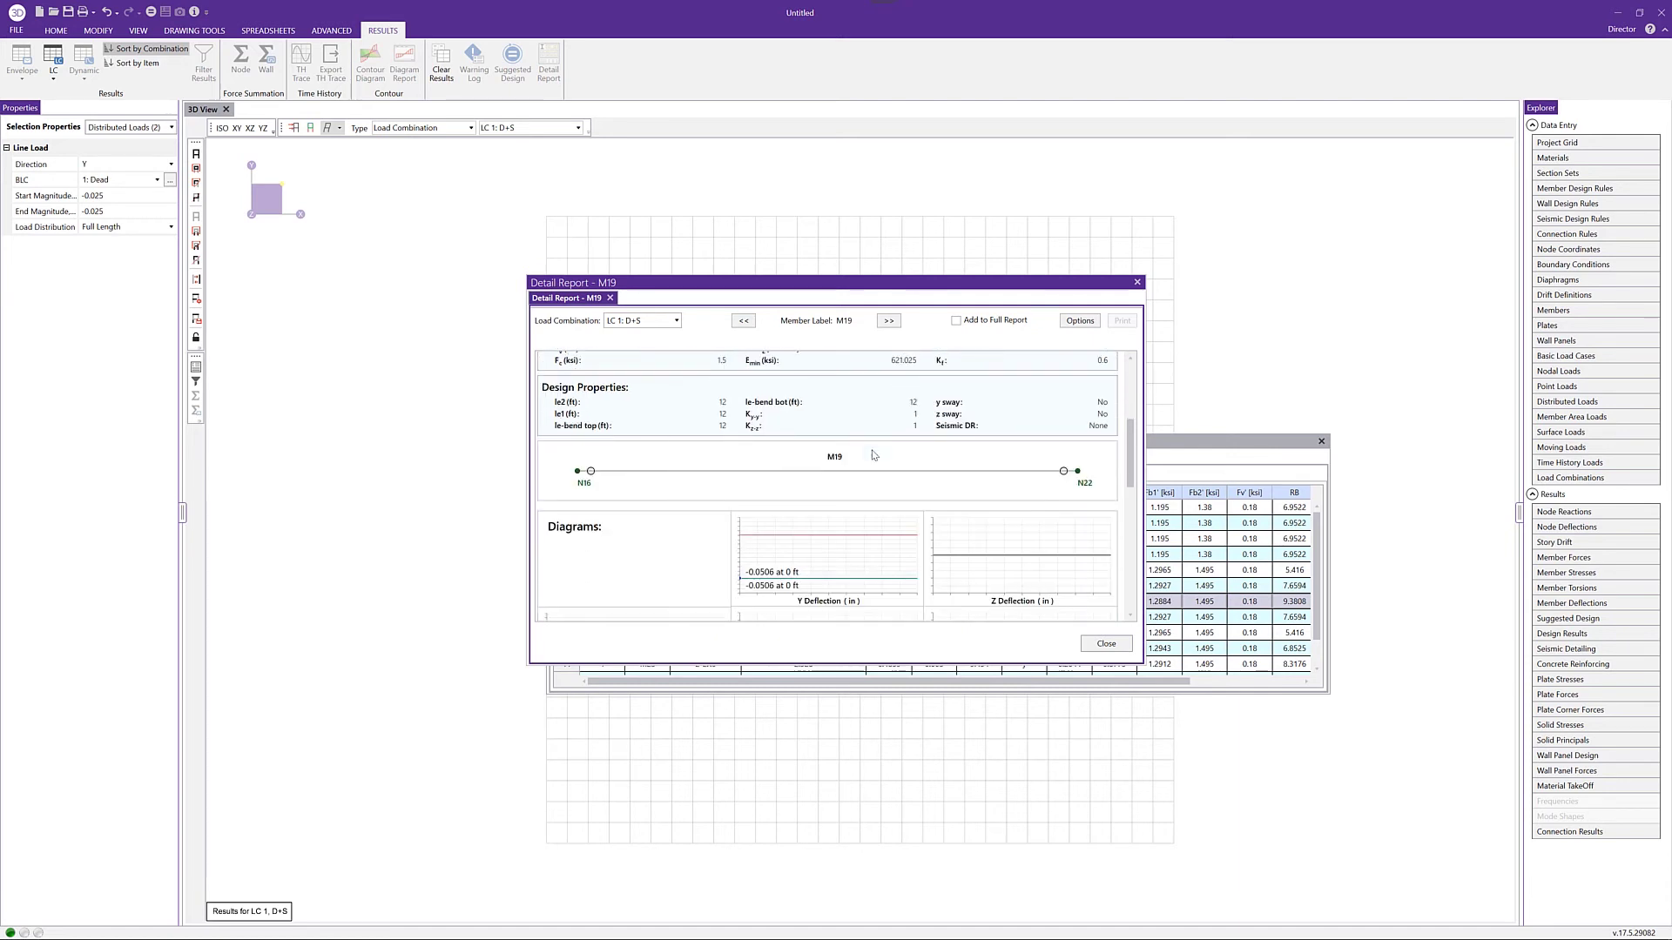
scroll(900, 458, down, 5)
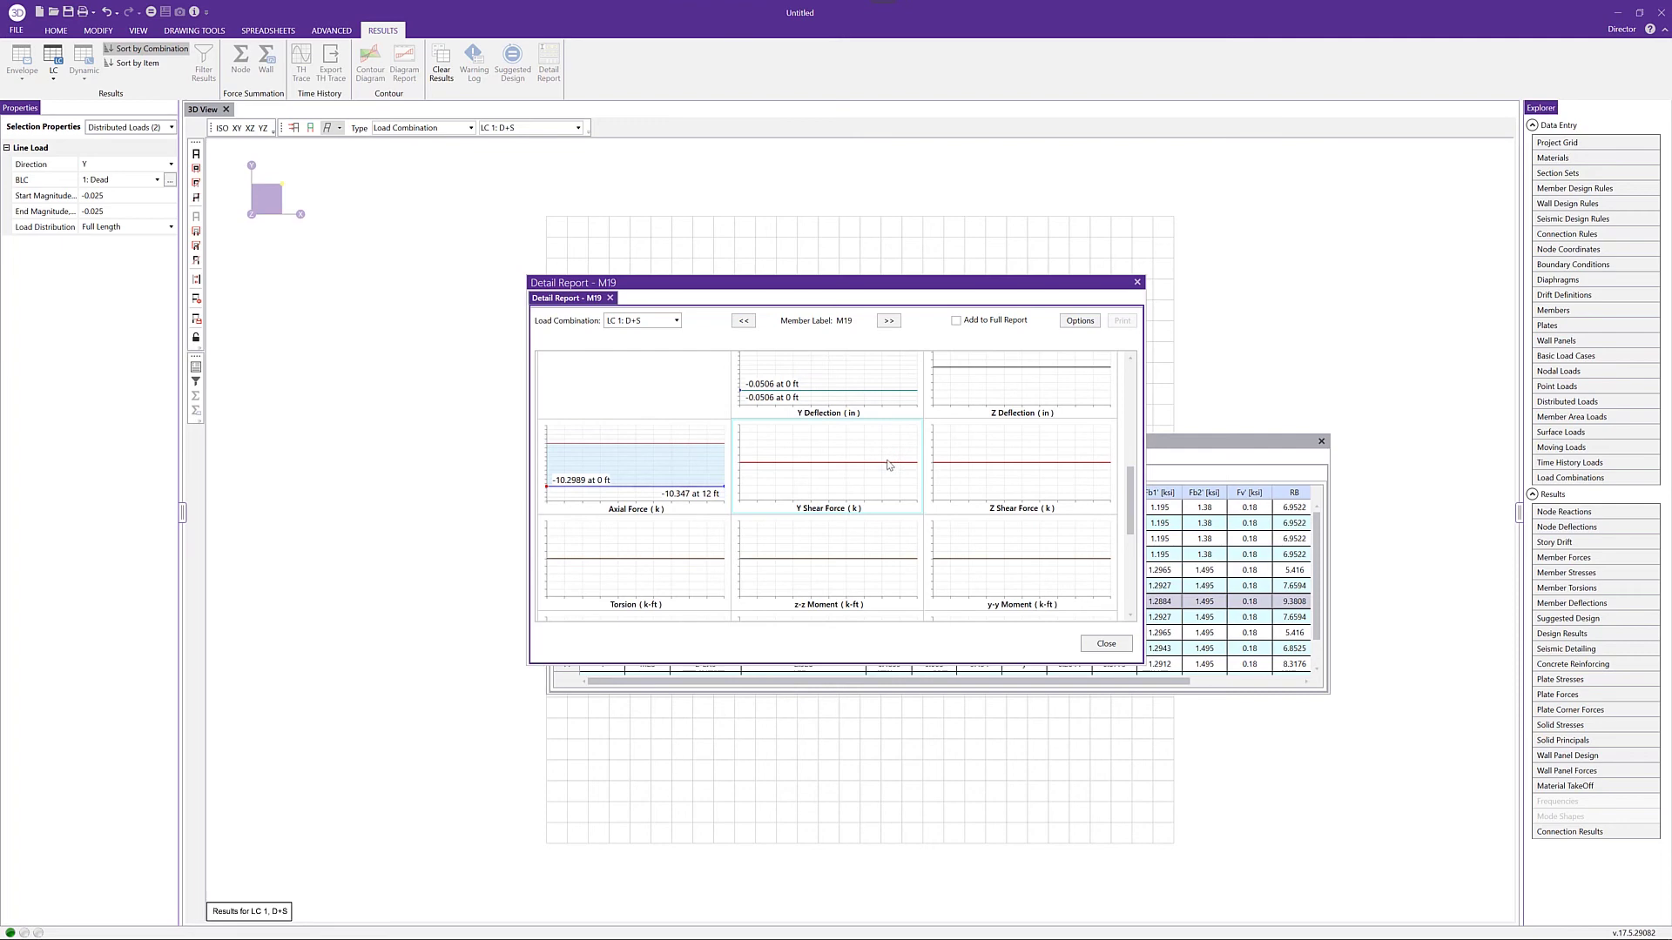
scroll(712, 466, down, 7)
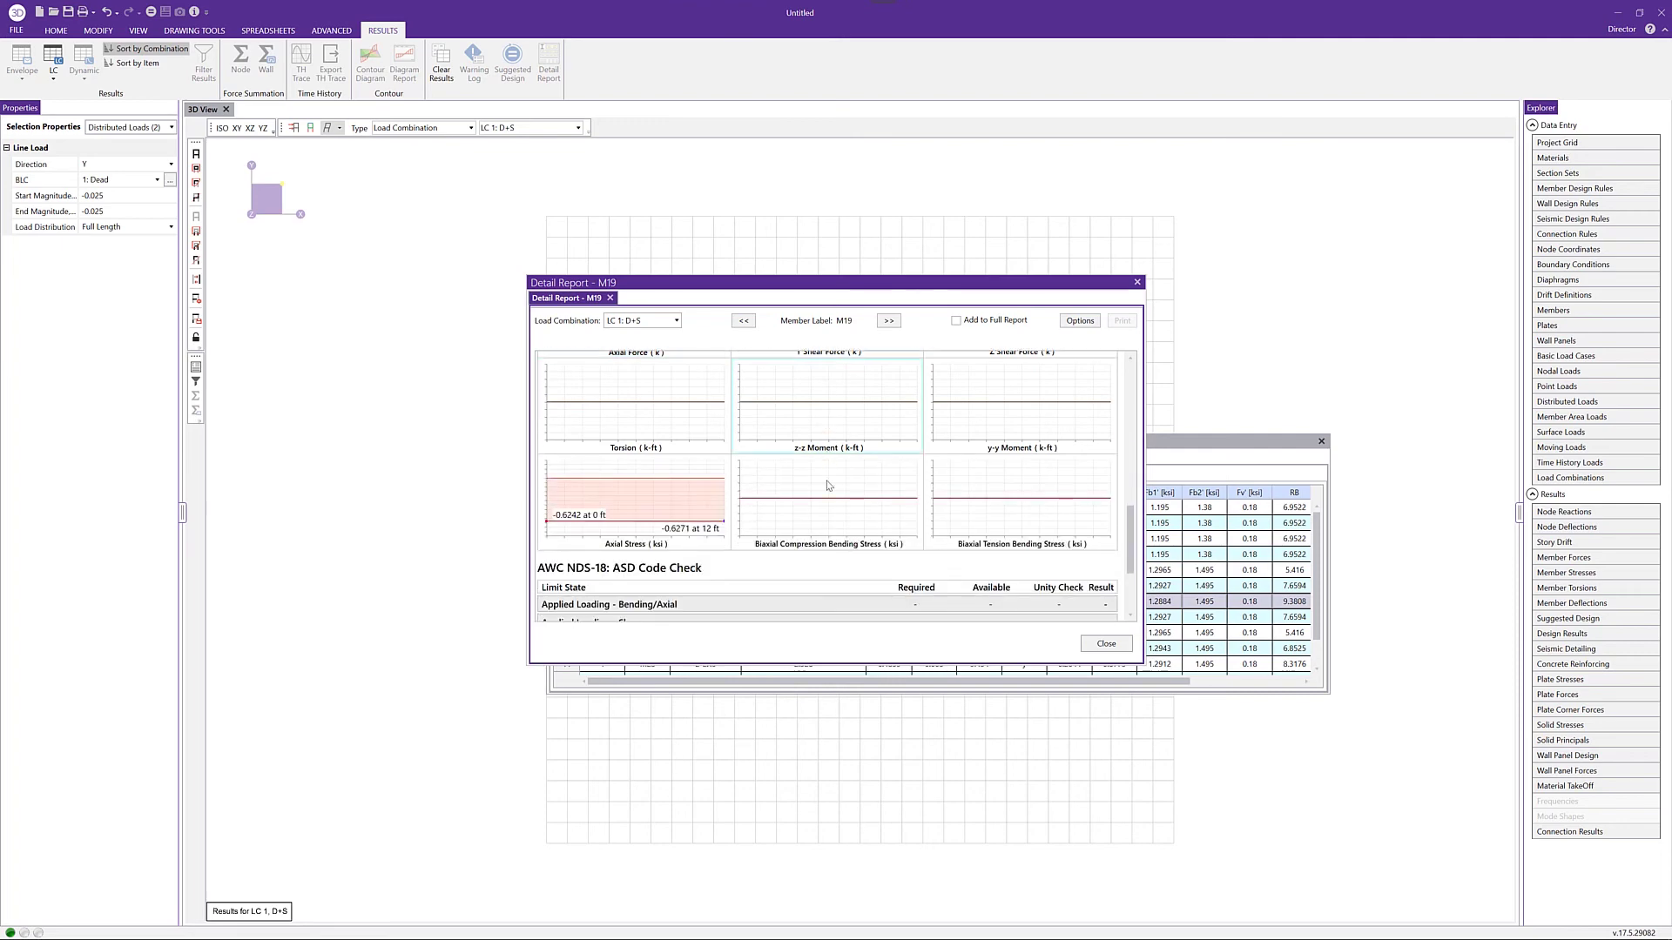
scroll(683, 499, down, 1)
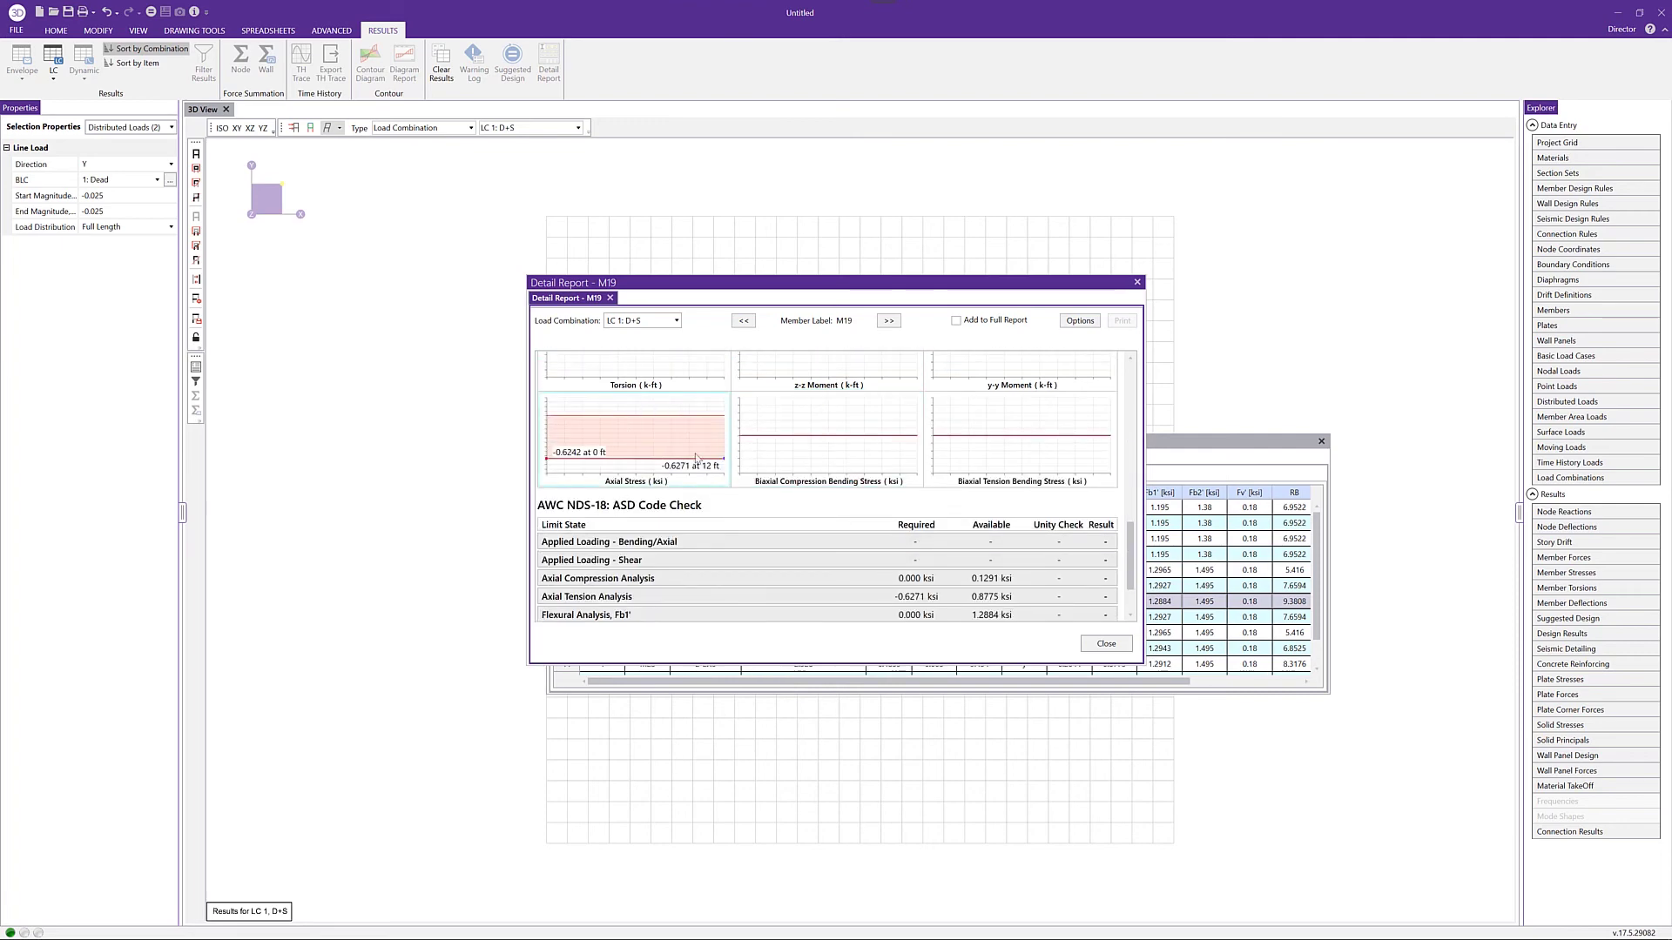
scroll(755, 443, down, 2)
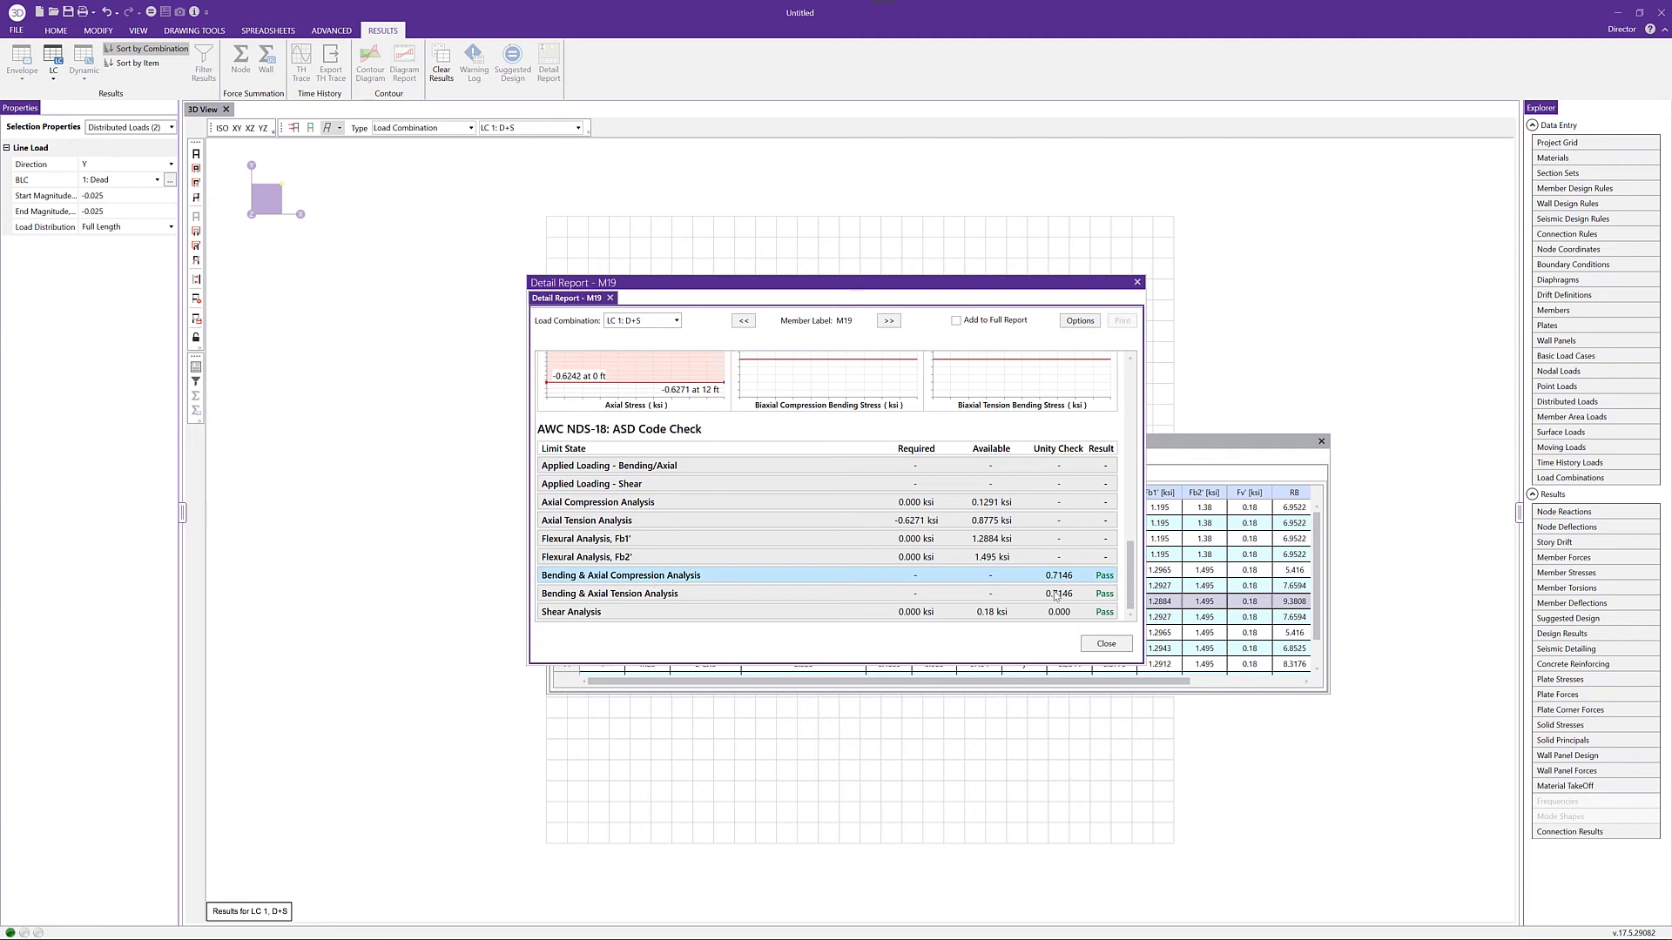
- Expand the Bending & Axial Compression Analysis of member M19 and examine its design factors and unity check equation
click(1114, 577)
scroll(1031, 533, down, 4)
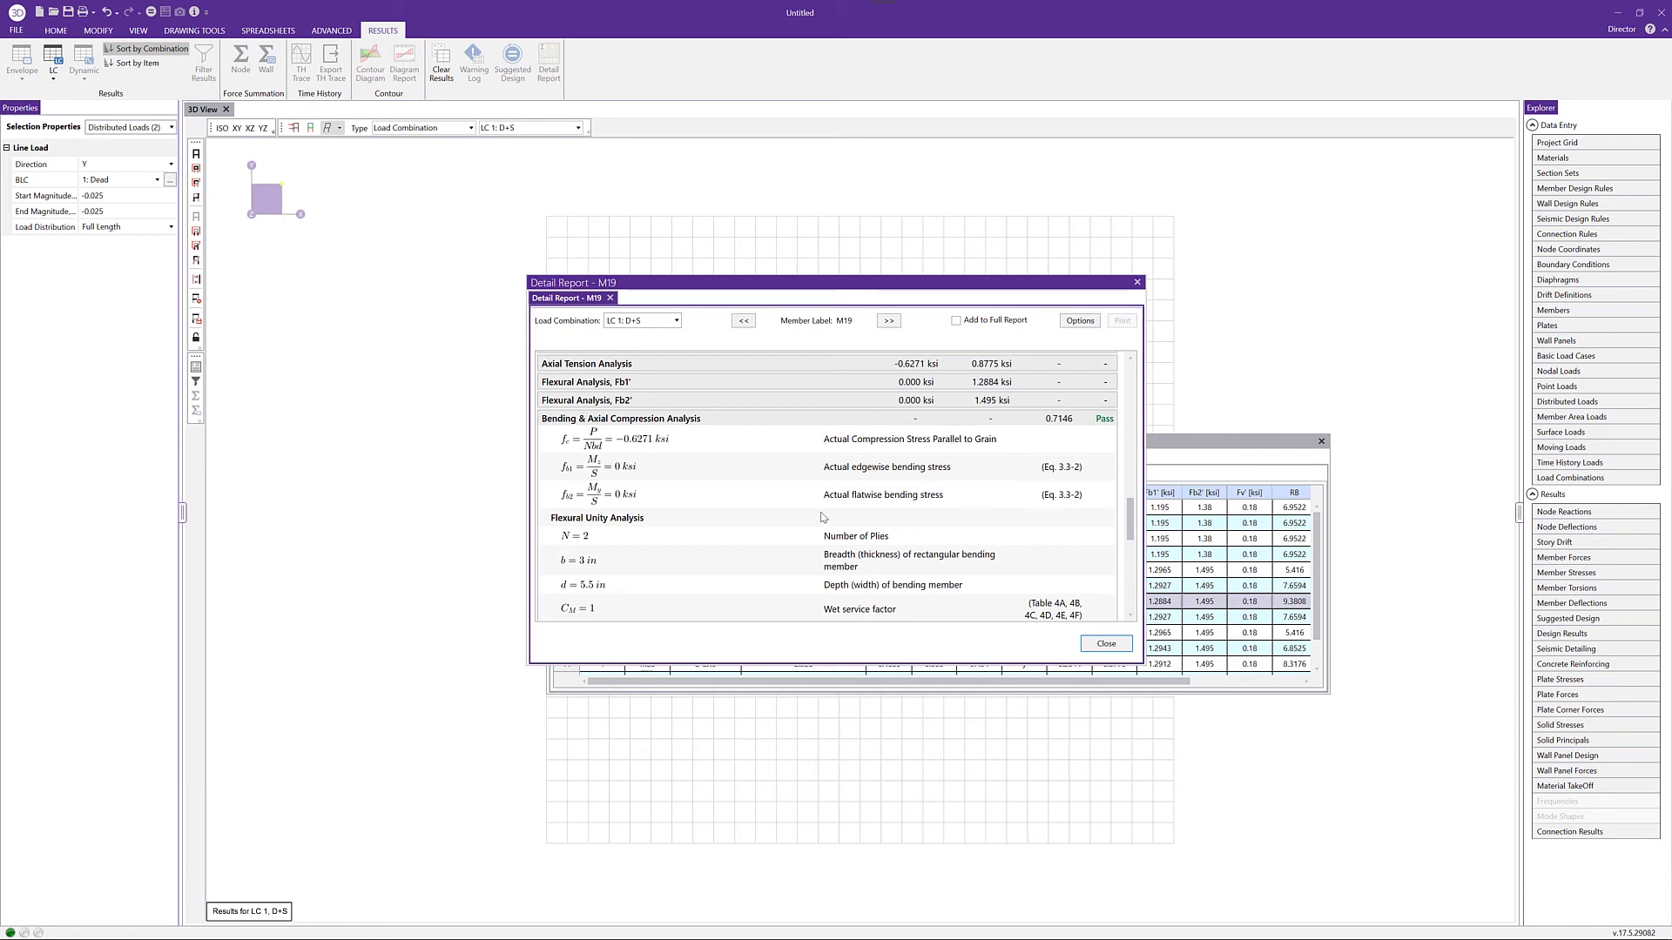
scroll(822, 518, down, 7)
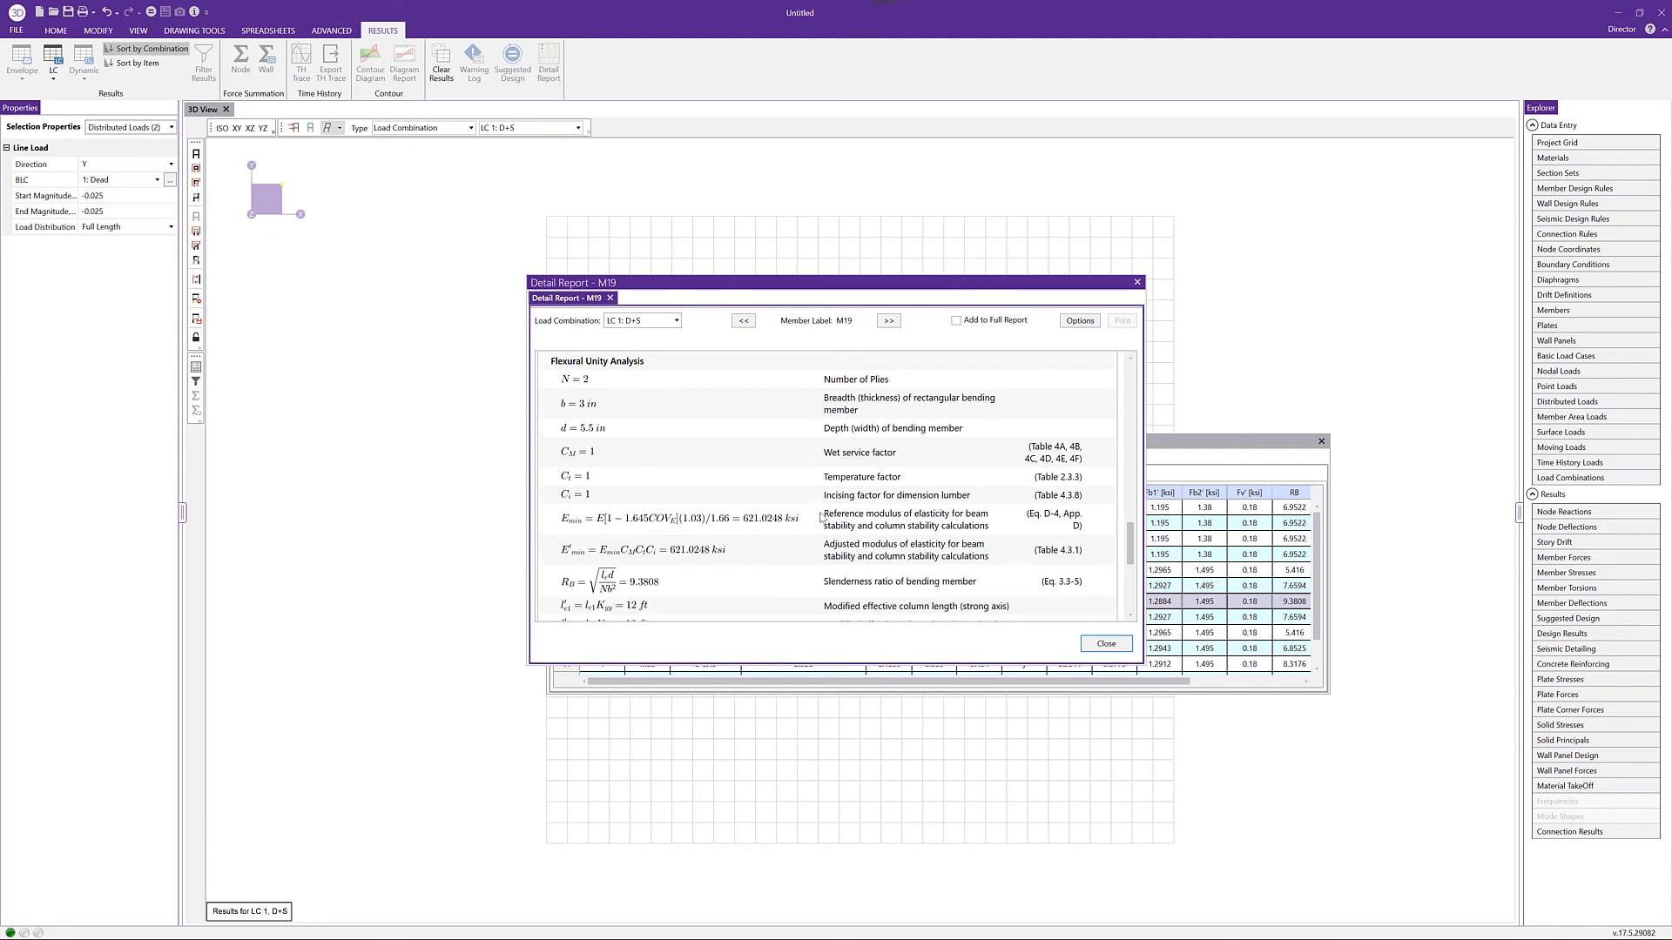
scroll(822, 517, down, 6)
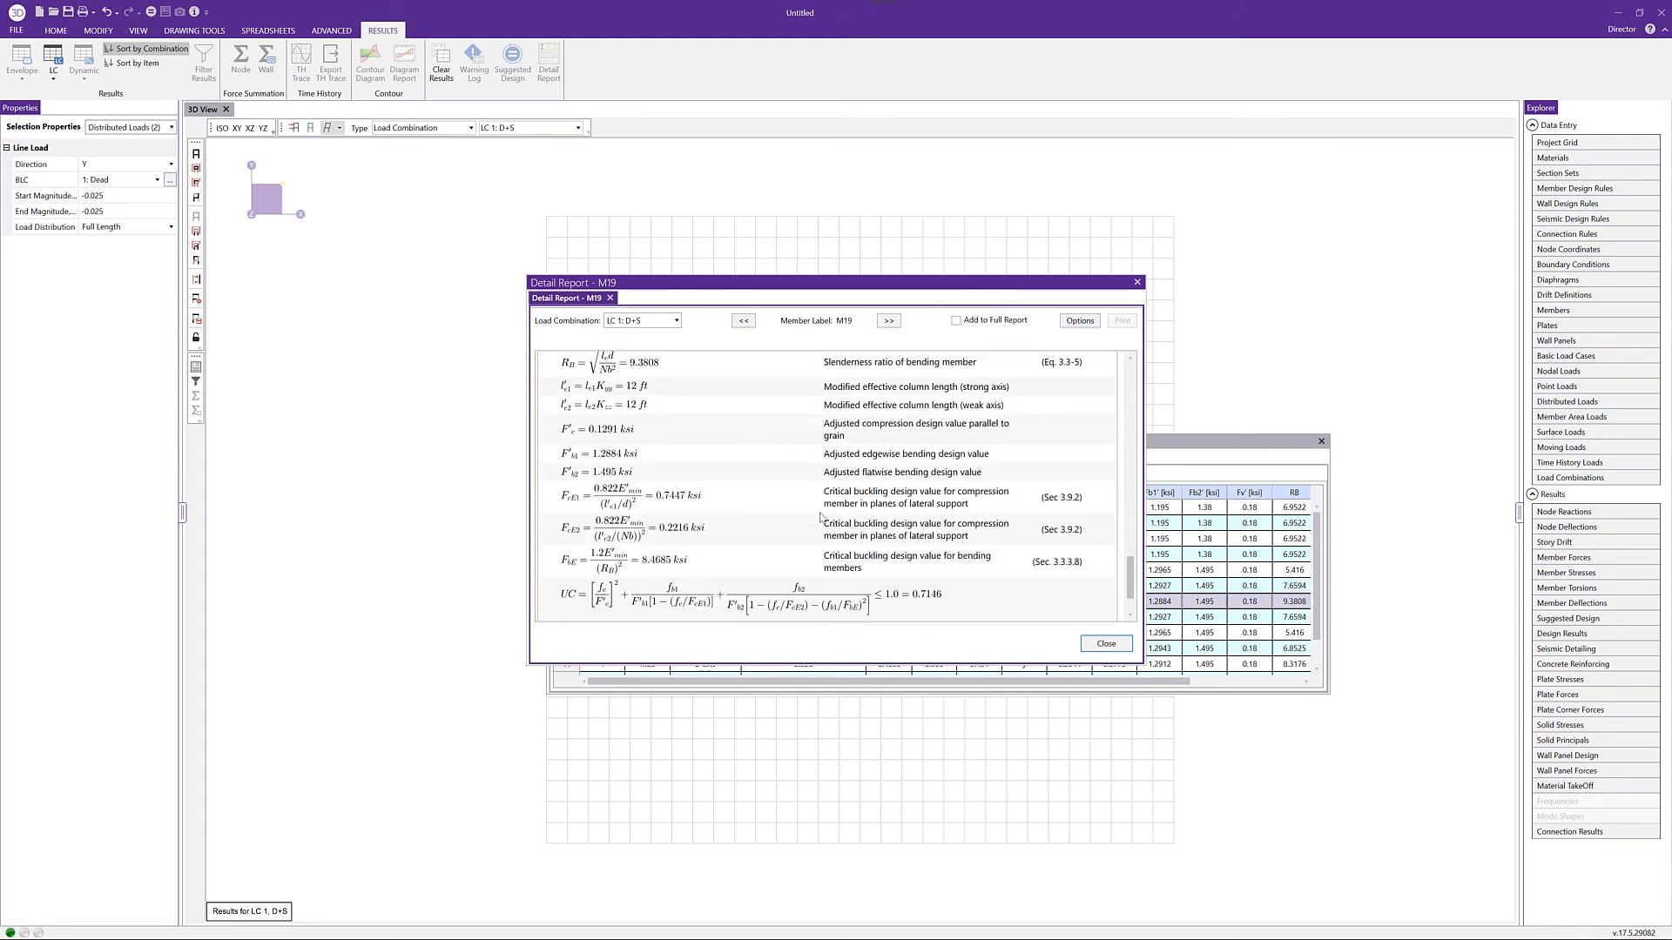